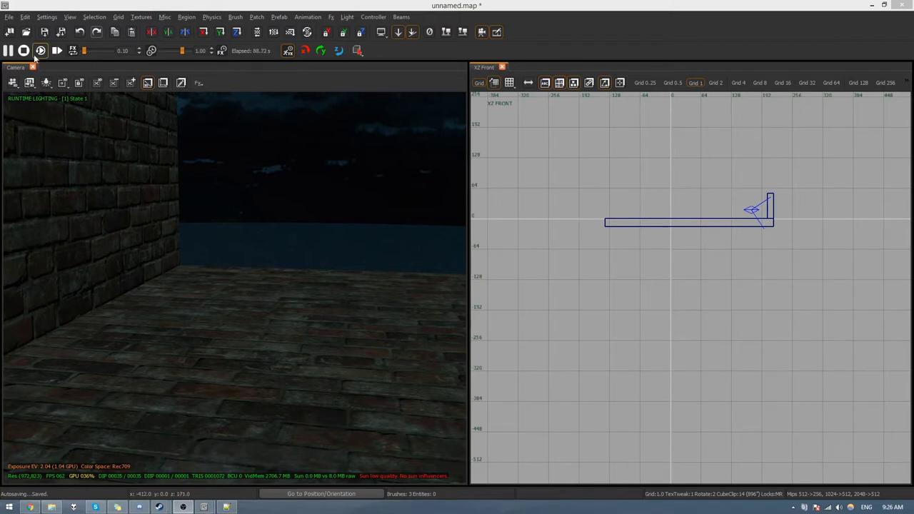
Pause the FX playback and check the Fx Rendering Enabled and Render Always options.
click(8, 51)
click(331, 17)
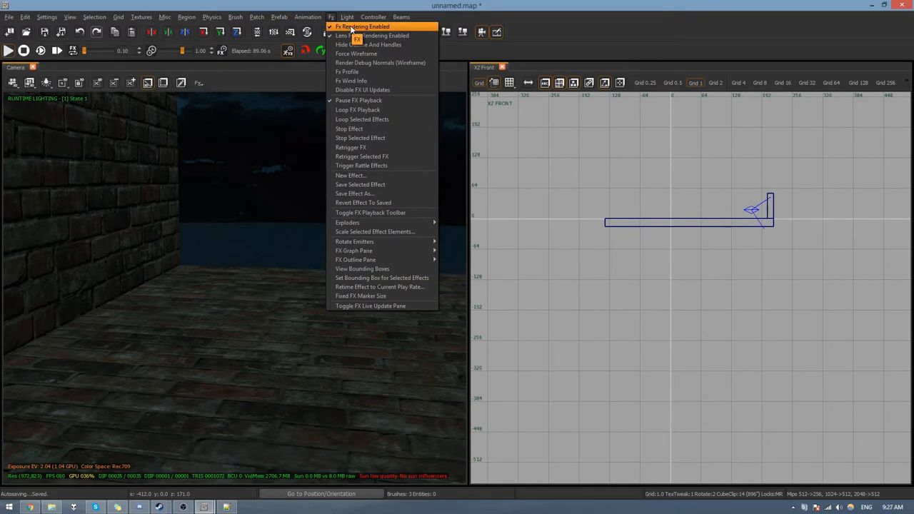
click(339, 26)
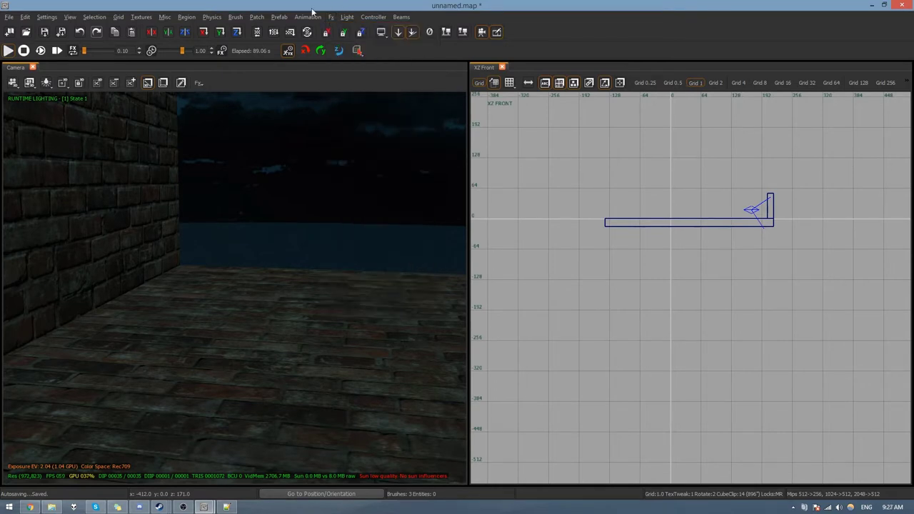
click(29, 83)
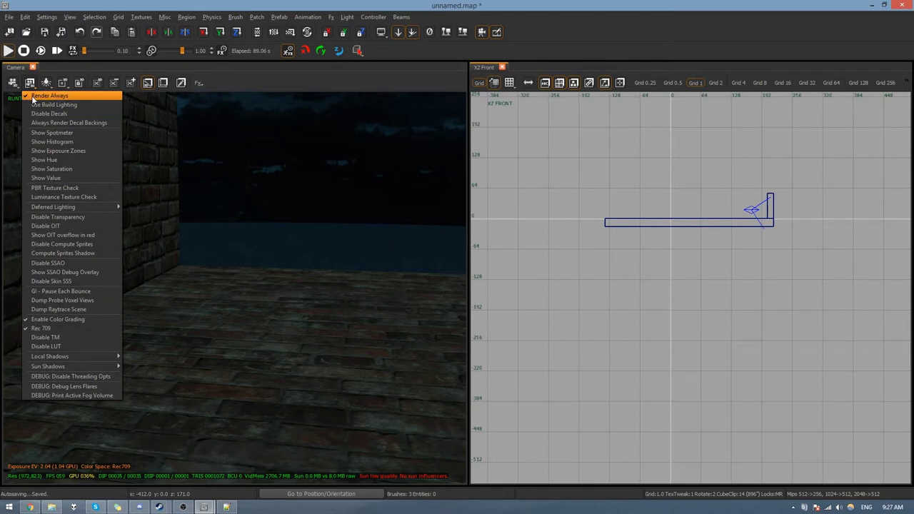
click(252, 81)
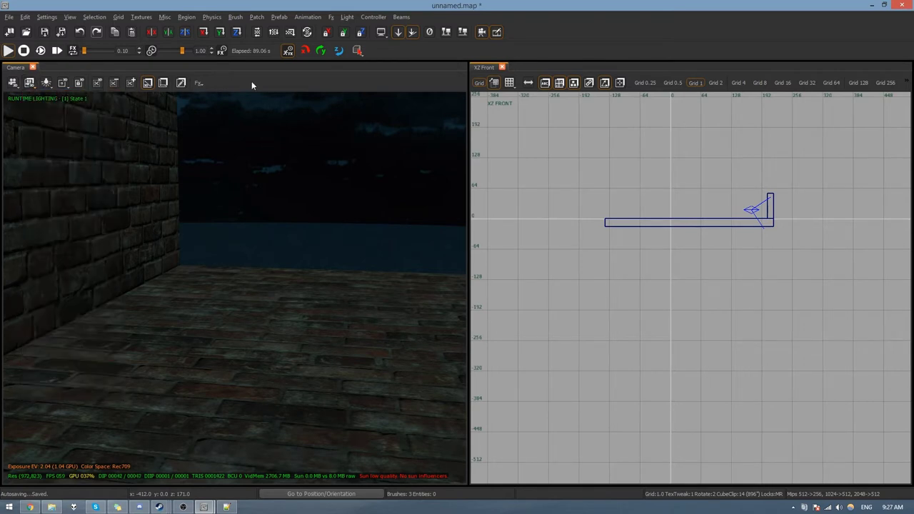
Create a new effect and move it to about X 165, Y -83, Z 24, above the brick floor beside the wall.
click(332, 16)
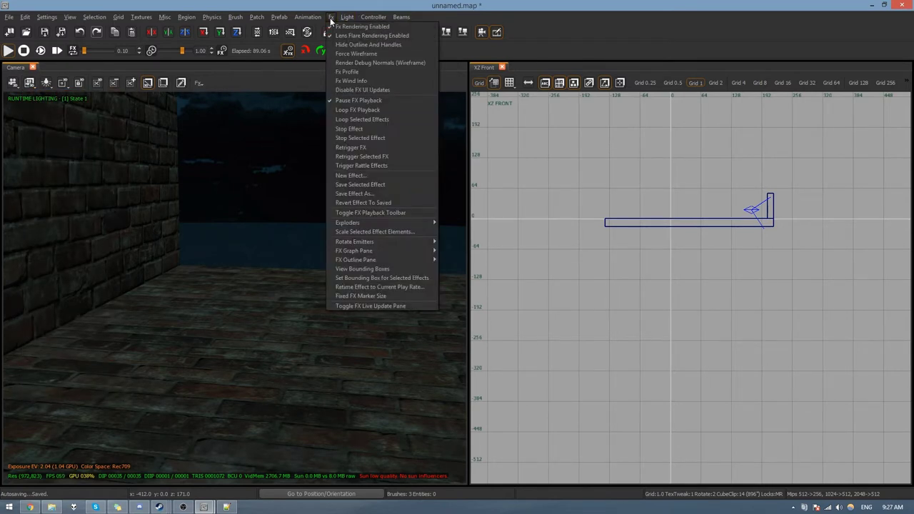
click(361, 176)
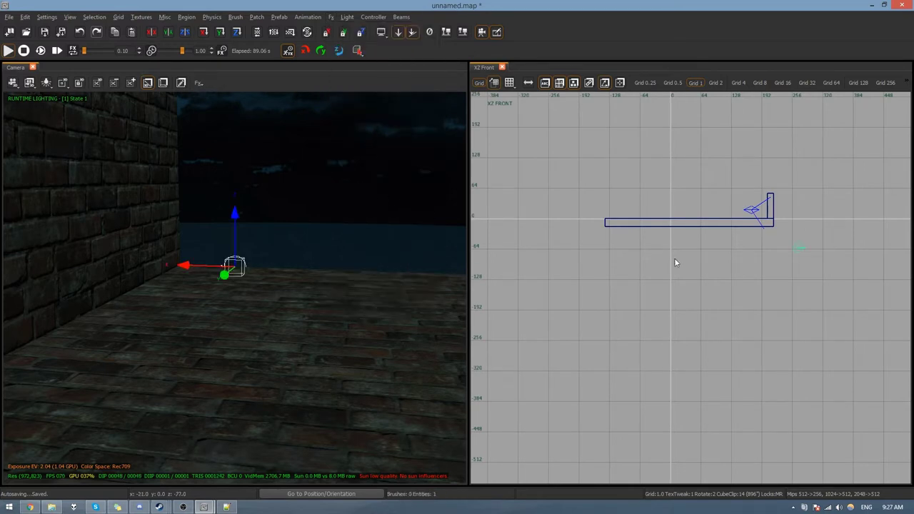
drag(799, 248, 764, 215)
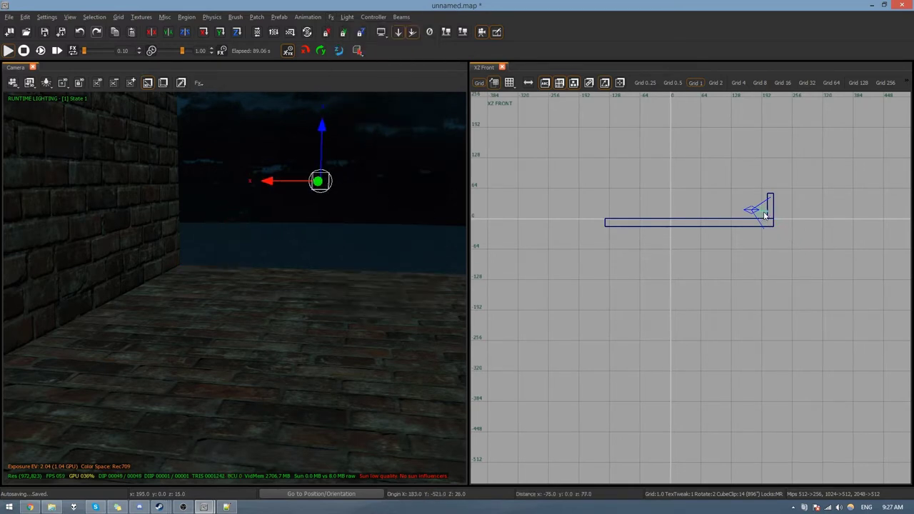
key(ctrl+Tab)
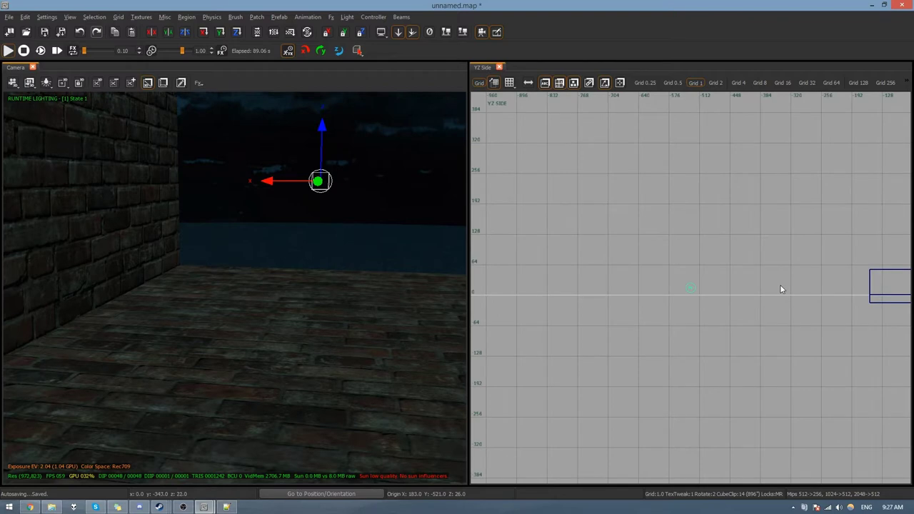
right_drag(781, 286, 604, 281)
drag(518, 282, 555, 282)
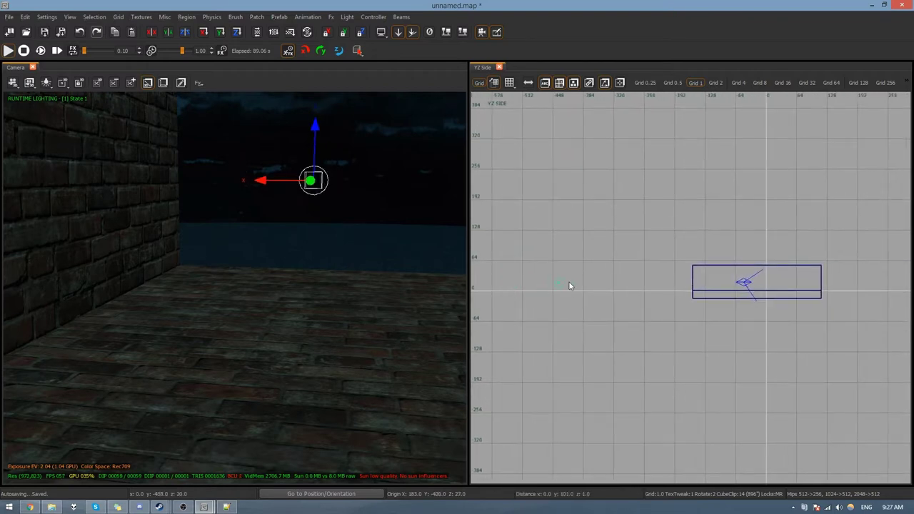
key(ctrl+Tab)
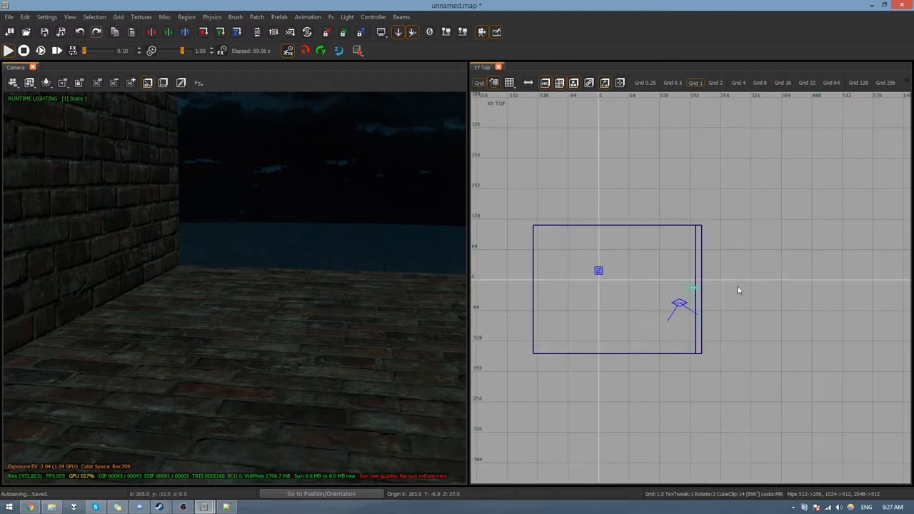
drag(692, 286, 686, 322)
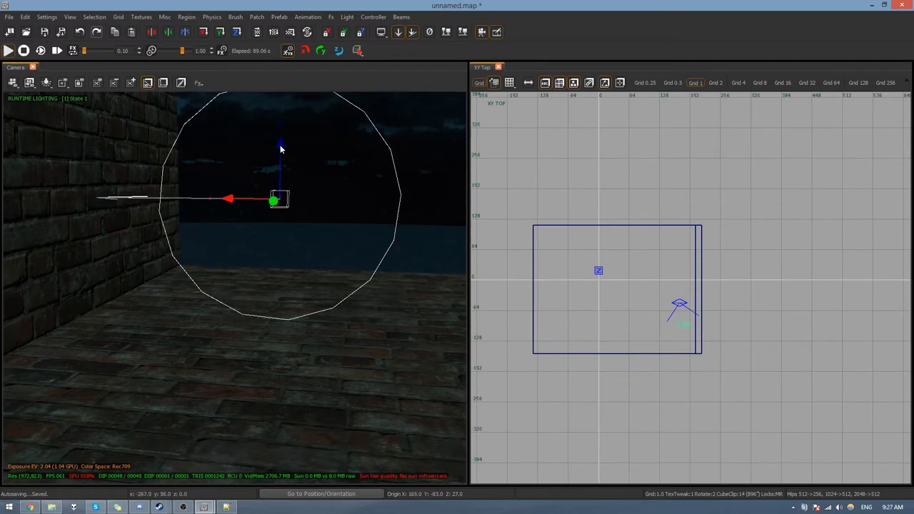
drag(281, 149, 281, 188)
alt+right_drag(300, 285, 299, 253)
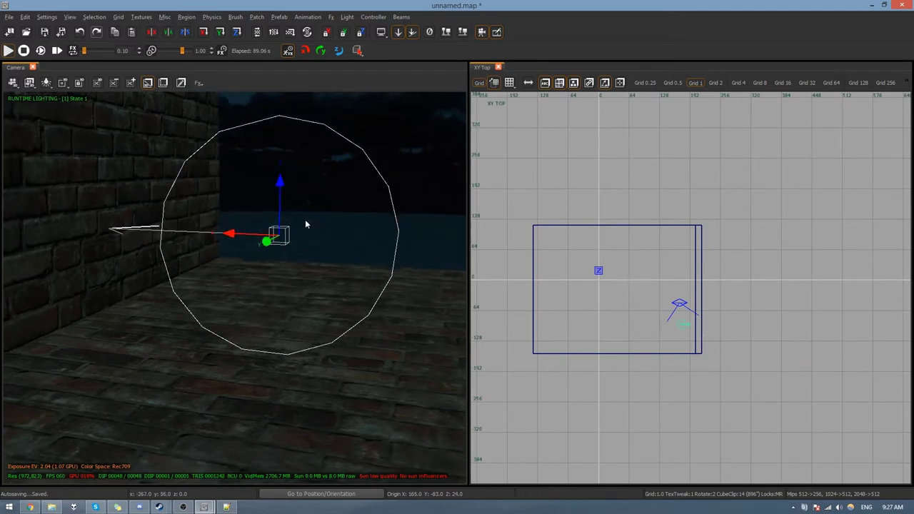
Open the FX Graph, FX Outline and FX Properties windows and dock them with the Outline below the tabbed Graph and Properties.
right_click(442, 19)
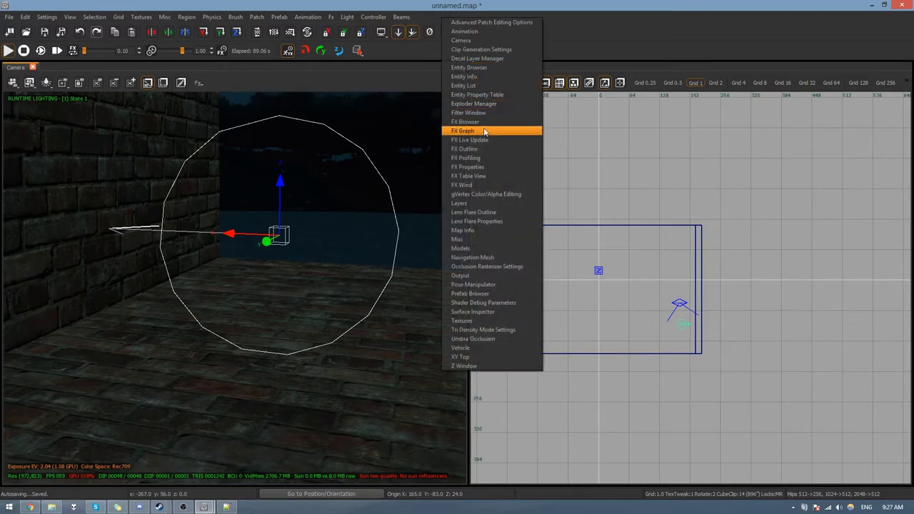
click(471, 131)
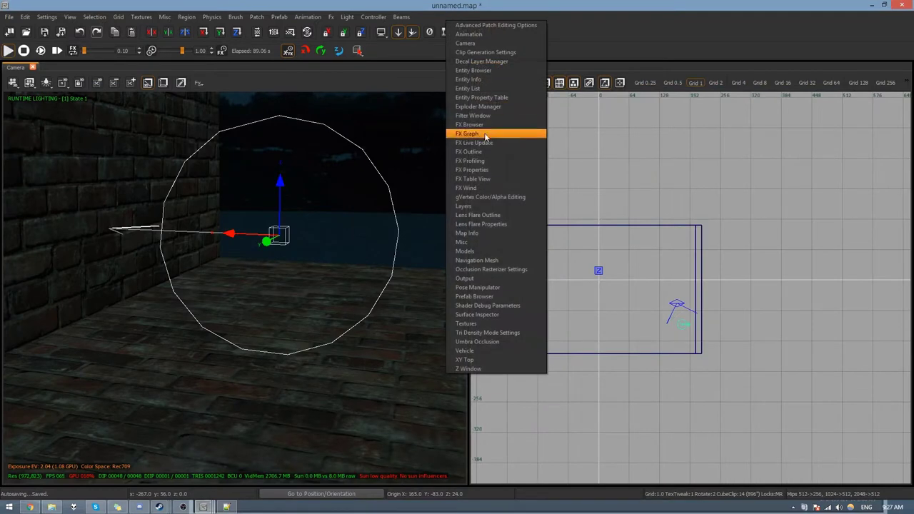
click(482, 152)
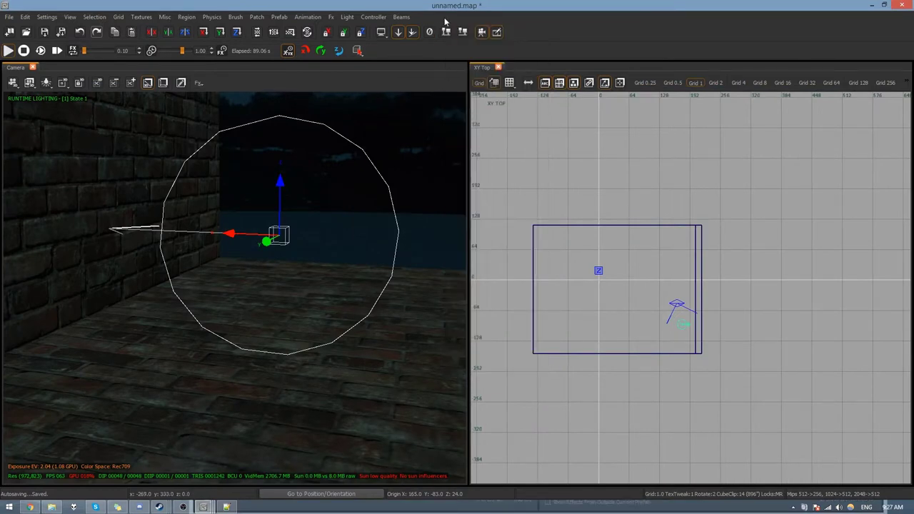
right_click(444, 20)
click(485, 169)
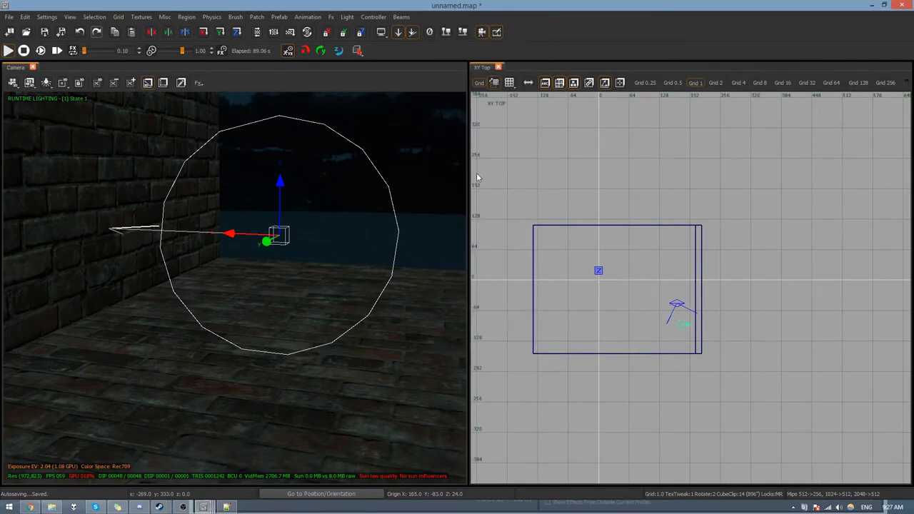
mouse_move(203, 507)
click(311, 468)
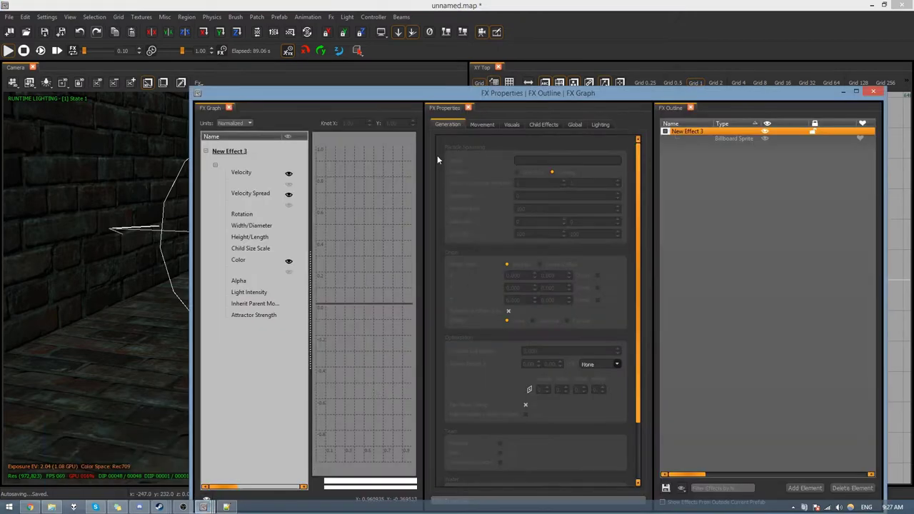
drag(212, 108, 281, 292)
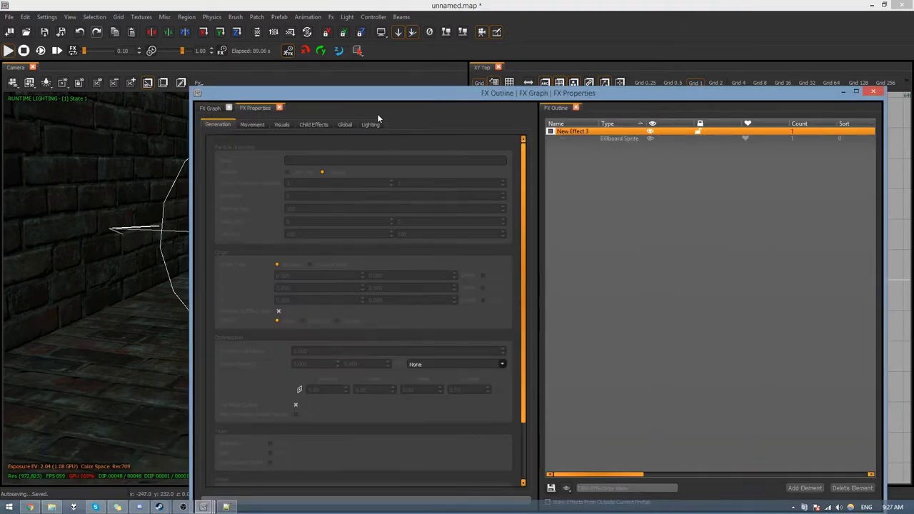
drag(568, 110, 345, 422)
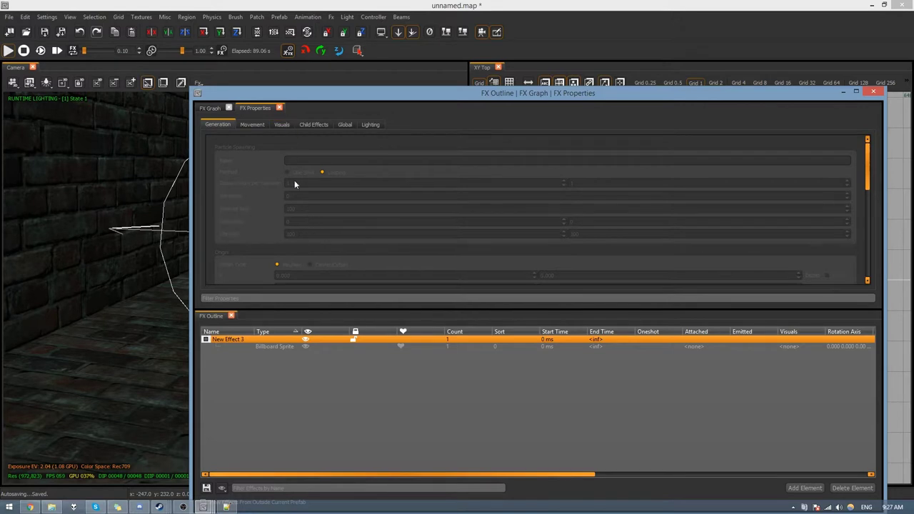
Name the new effect's Billboard Sprite element green_flash.
click(241, 347)
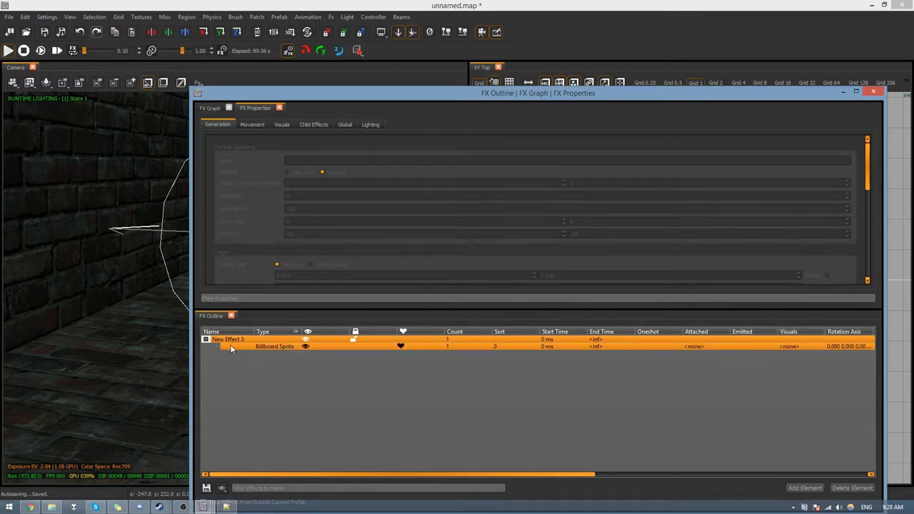
click(276, 349)
click(303, 160)
drag(341, 96, 536, 79)
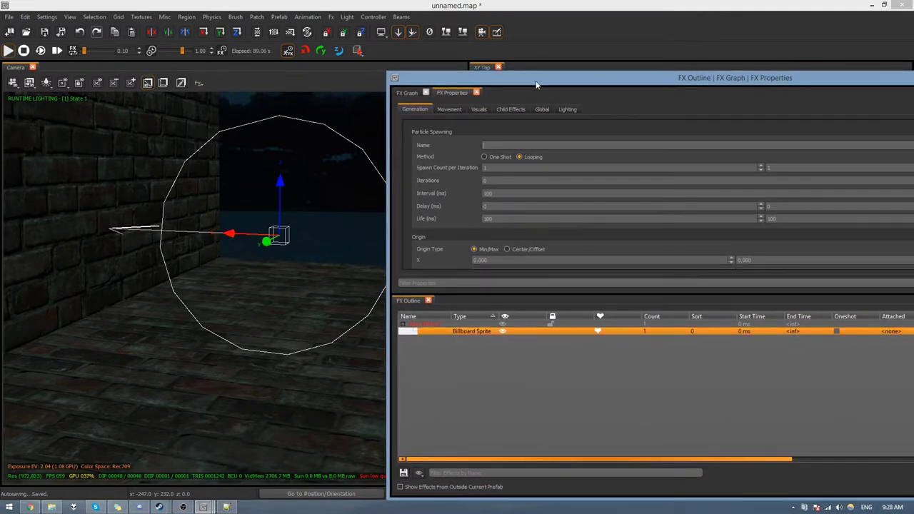
text(reen_flash)
Examine the visual types available for the green_flash element without changing its Billboard Sprite type.
click(478, 109)
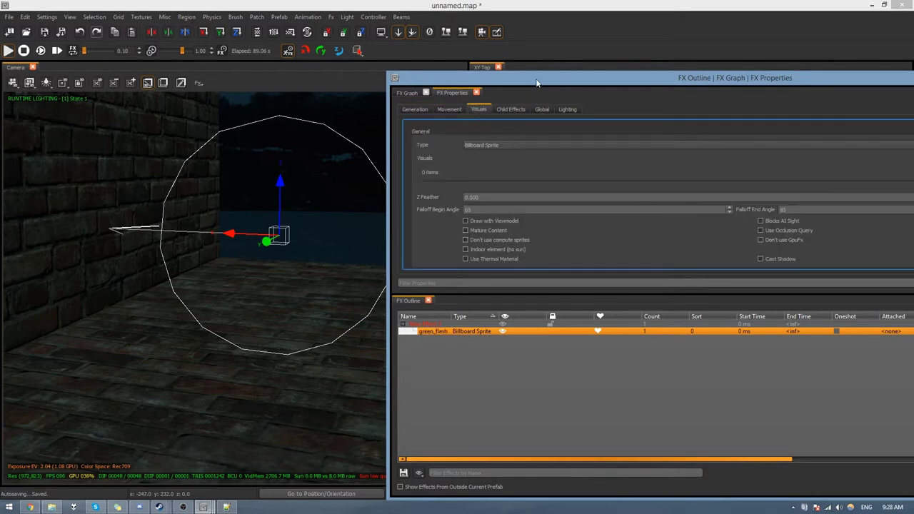
drag(537, 80, 423, 78)
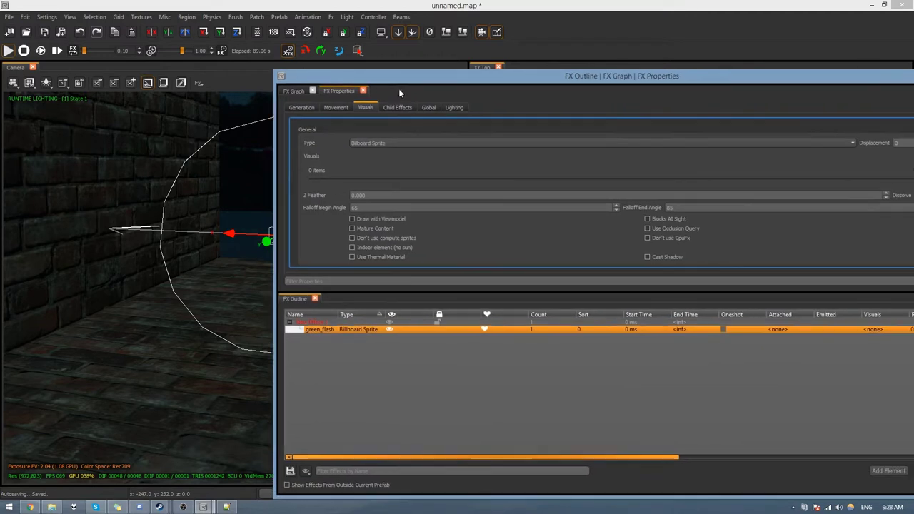
click(387, 143)
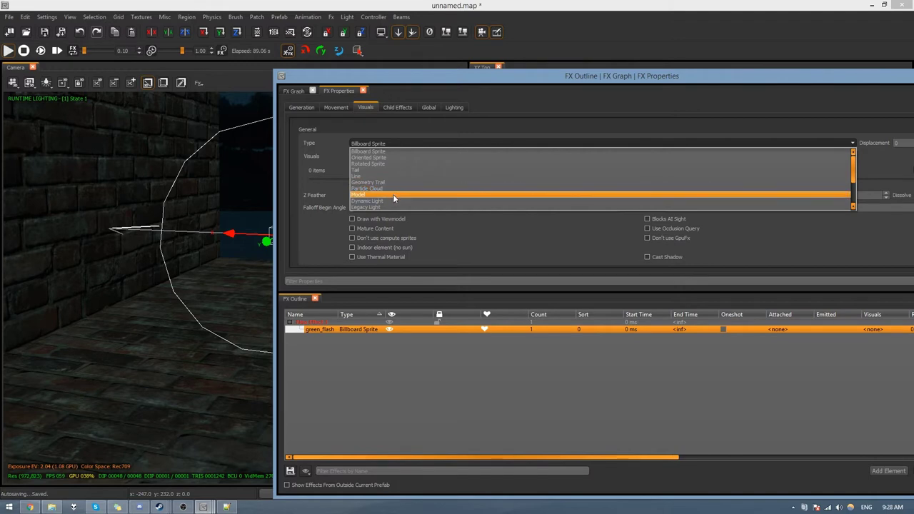
scroll(395, 193, down, 3)
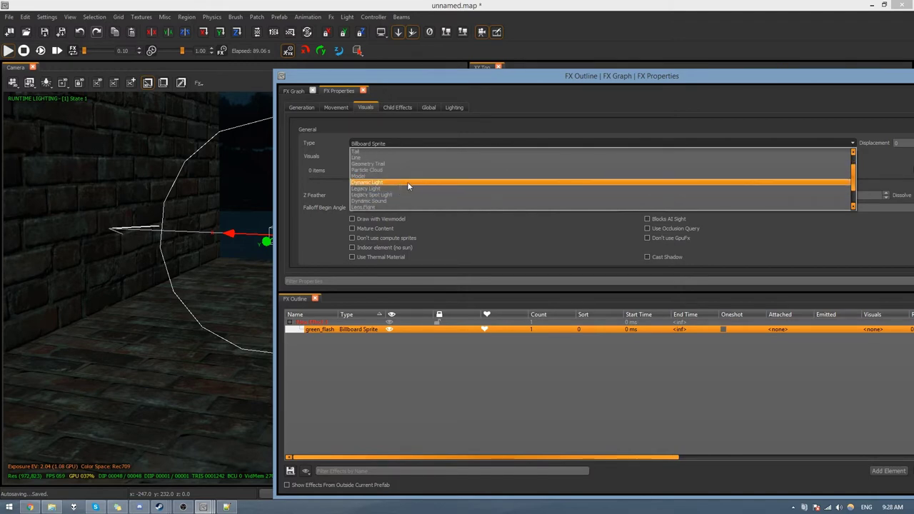
scroll(408, 182, down, 3)
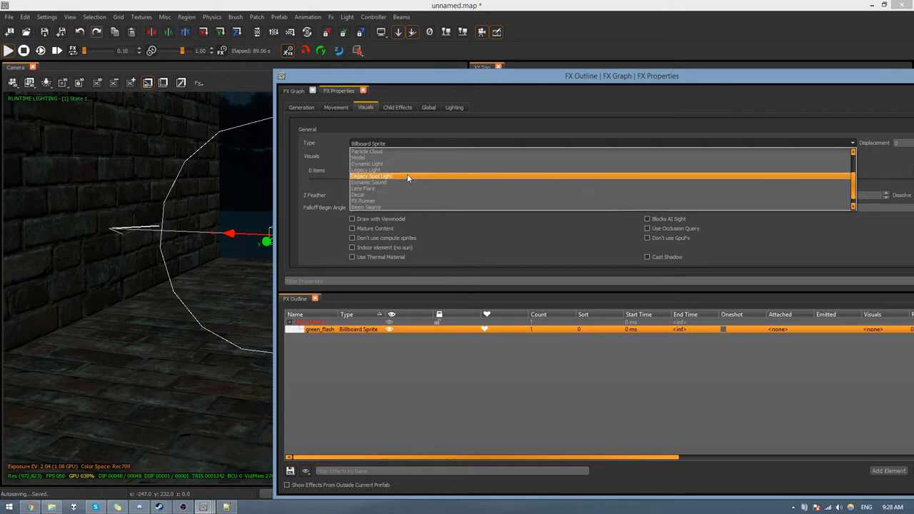
scroll(400, 187, up, 3)
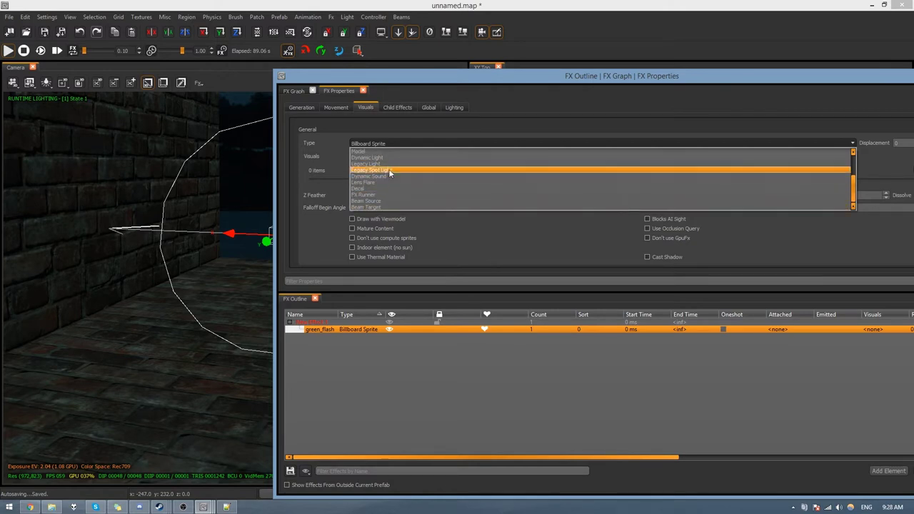
click(334, 239)
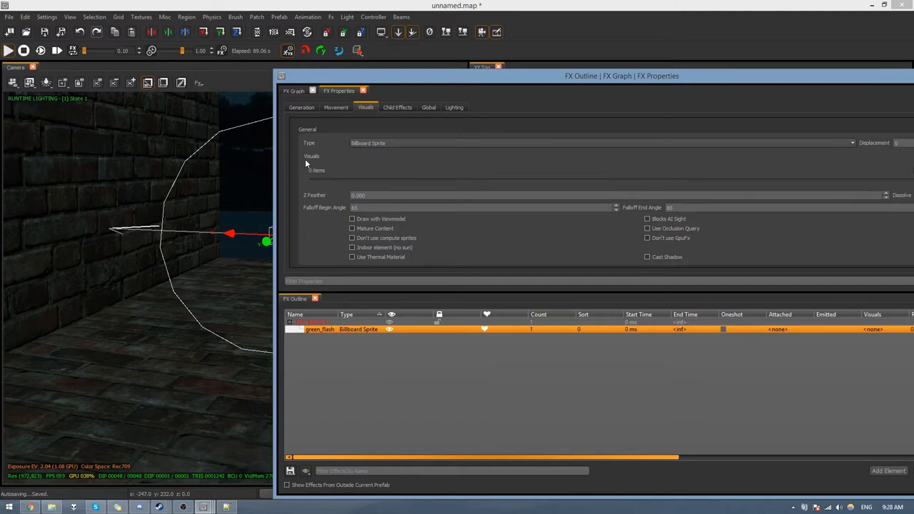
Add a visual to green_flash, searching the FX materials for "fire" and assigning the first gfx_fire_flame_base_1_anim variant.
drag(766, 77, 597, 61)
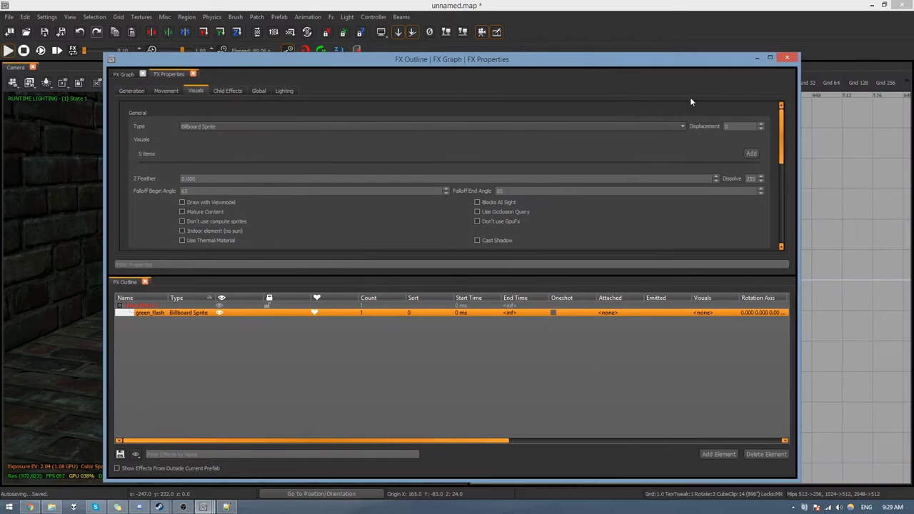
click(751, 154)
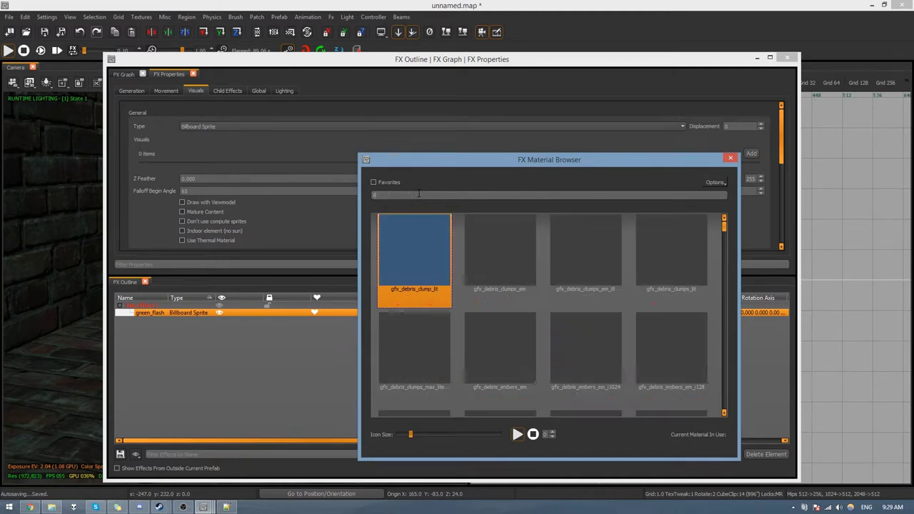
click(419, 194)
text(fire)
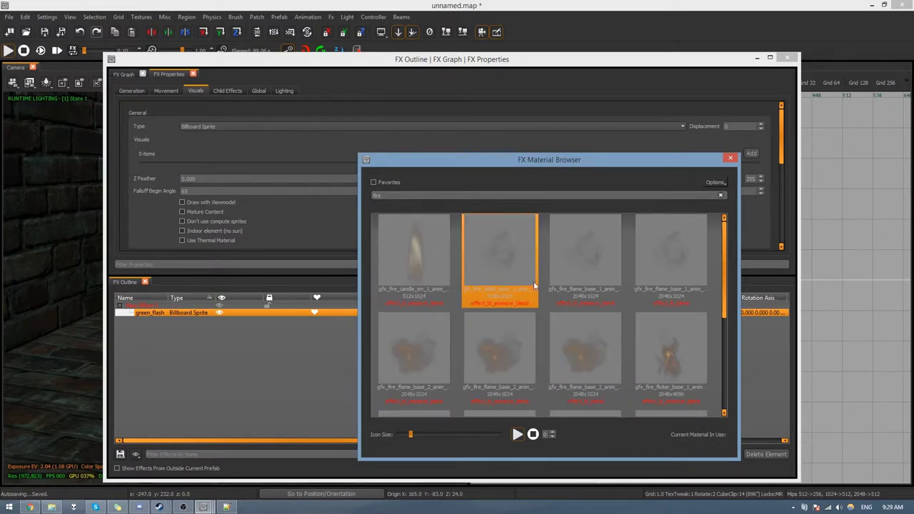
click(502, 268)
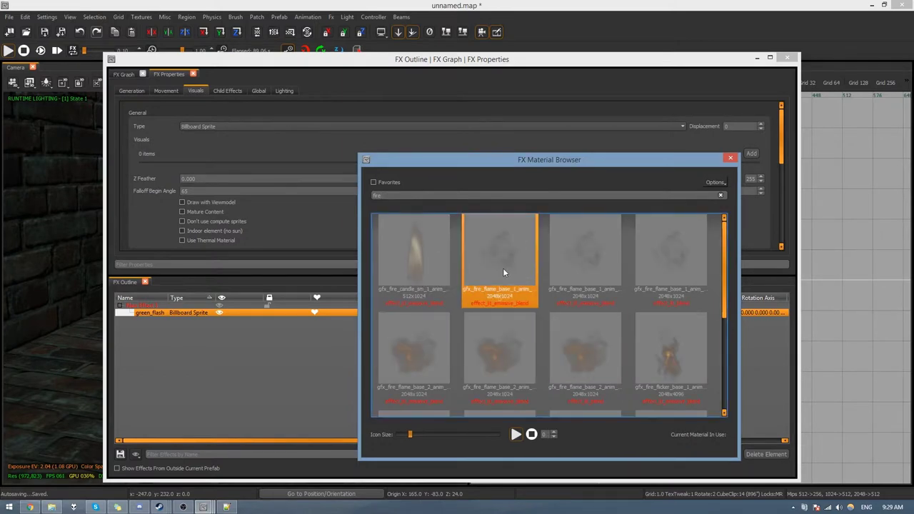
click(514, 435)
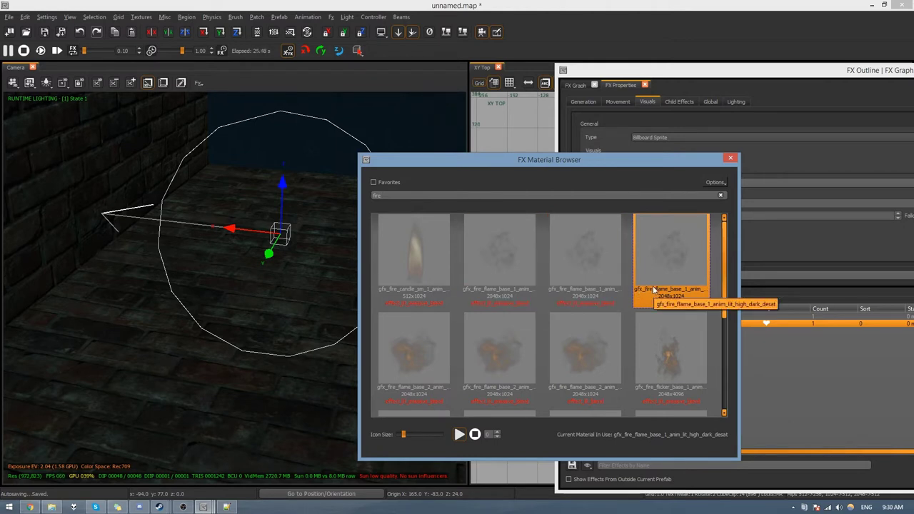
double_click(511, 287)
alt+drag(288, 254, 324, 277)
scroll(325, 277, down, 5)
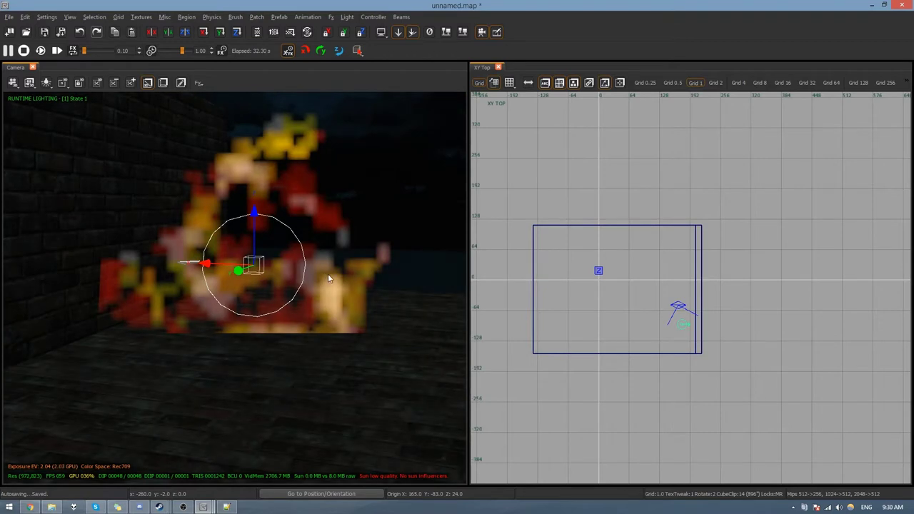
Set the green_flash sprite's width to 10.
key(alt+Tab)
click(615, 102)
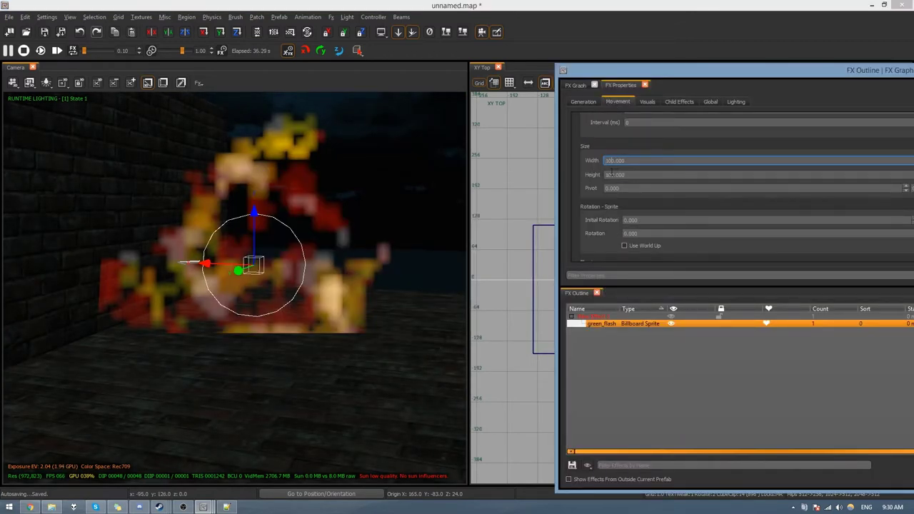
text(10)
key(Return)
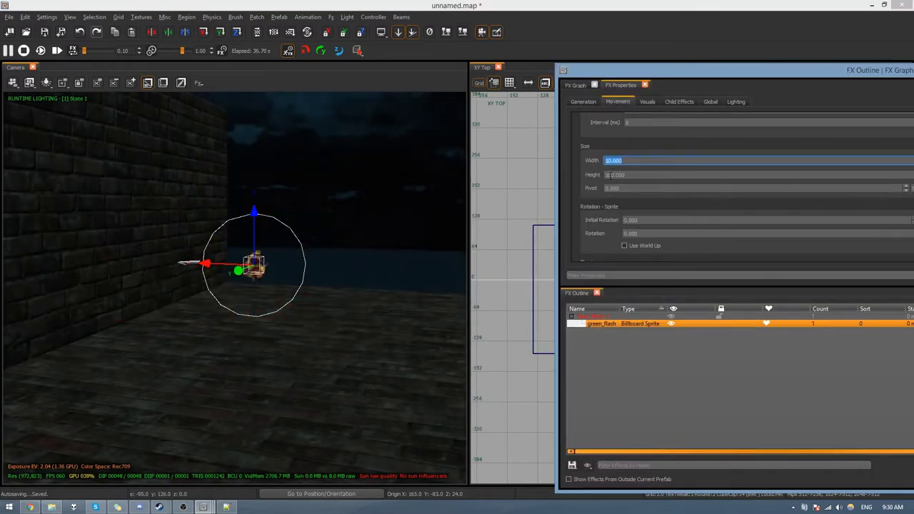
Restart the effect preview and examine the resized green_flash sprite up close in the camera view.
click(24, 52)
key(alt+Tab)
click(10, 55)
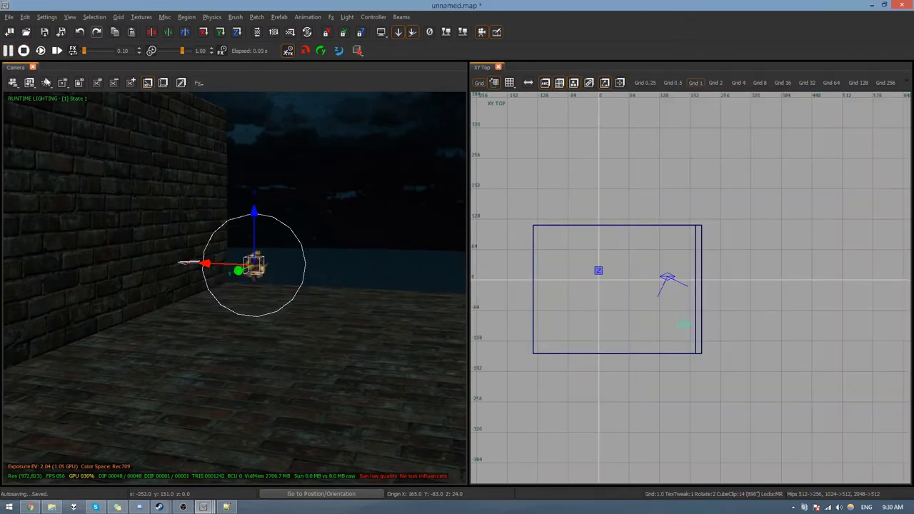
scroll(291, 266, up, 5)
key(alt+Tab)
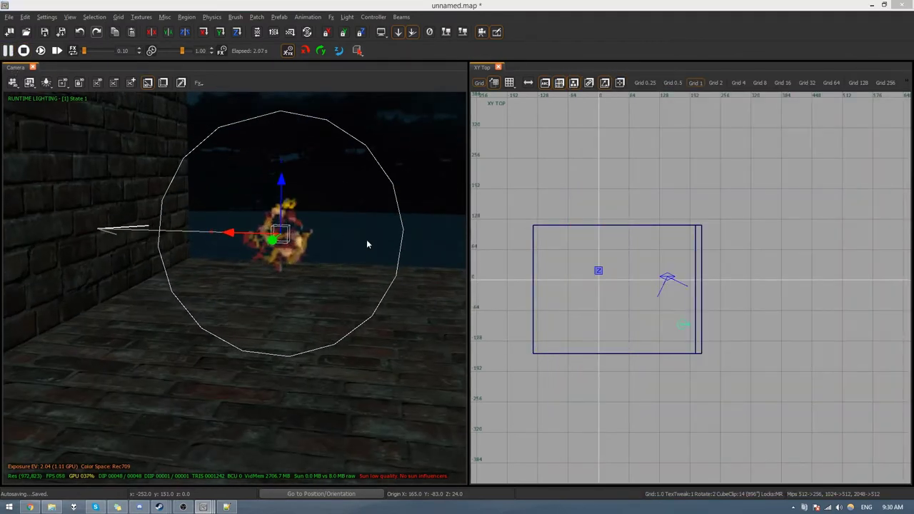
Set green_flash's animation play rate to Sync to Particle Lifetime.
key(alt+Tab)
click(647, 101)
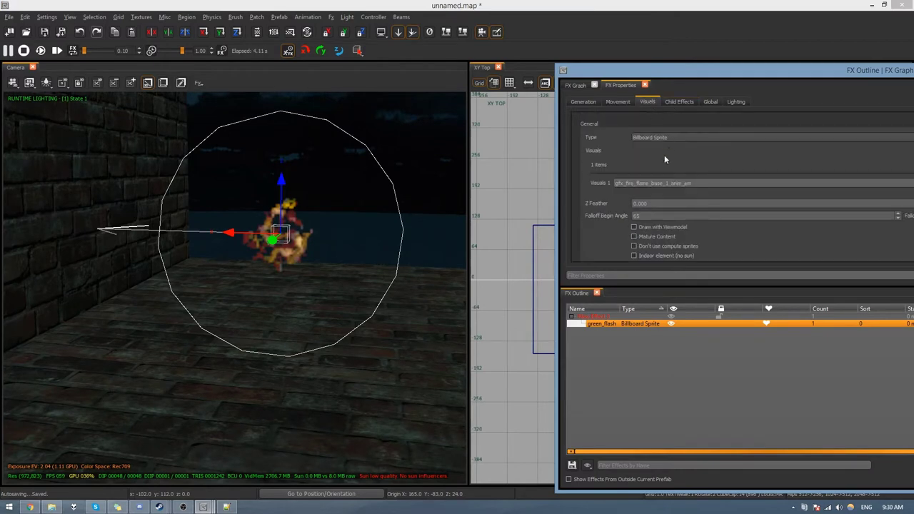
scroll(615, 198, down, 3)
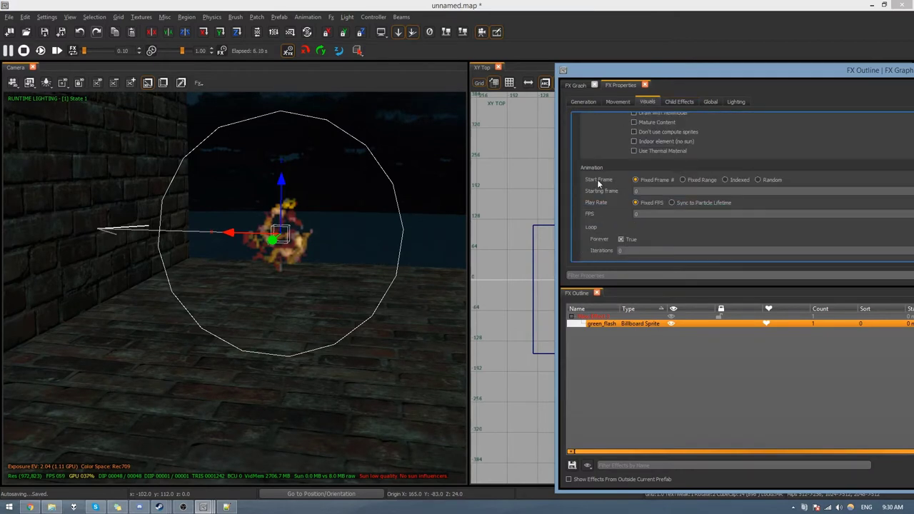
click(688, 204)
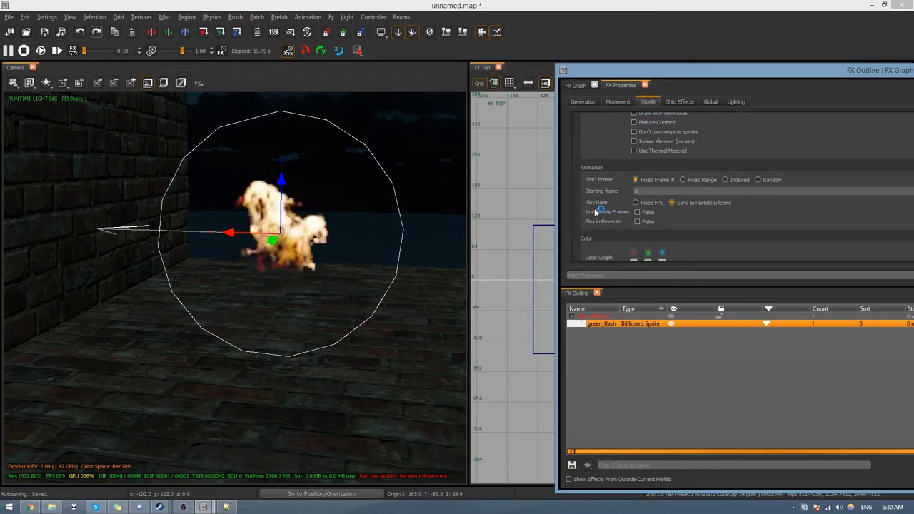
Set both the spawn interval and the particle life of green_flash to 1000 ms.
click(582, 102)
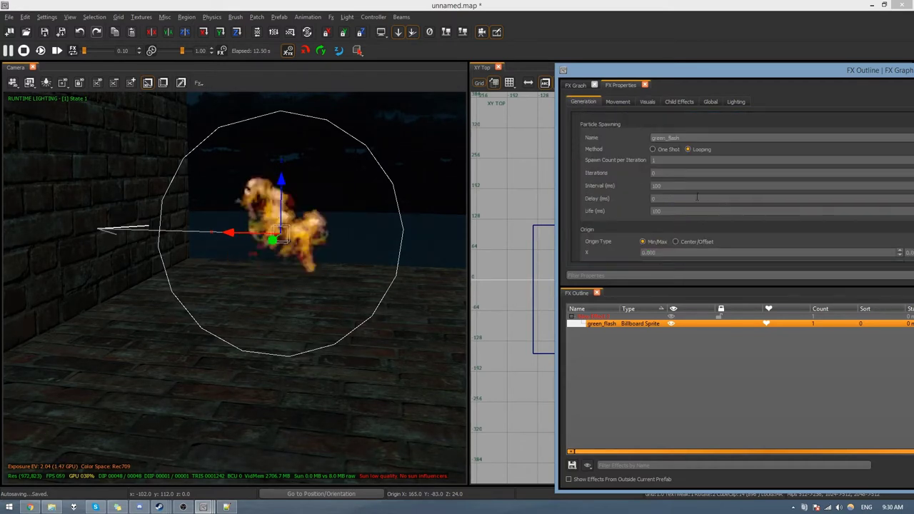
click(671, 186)
text(0)
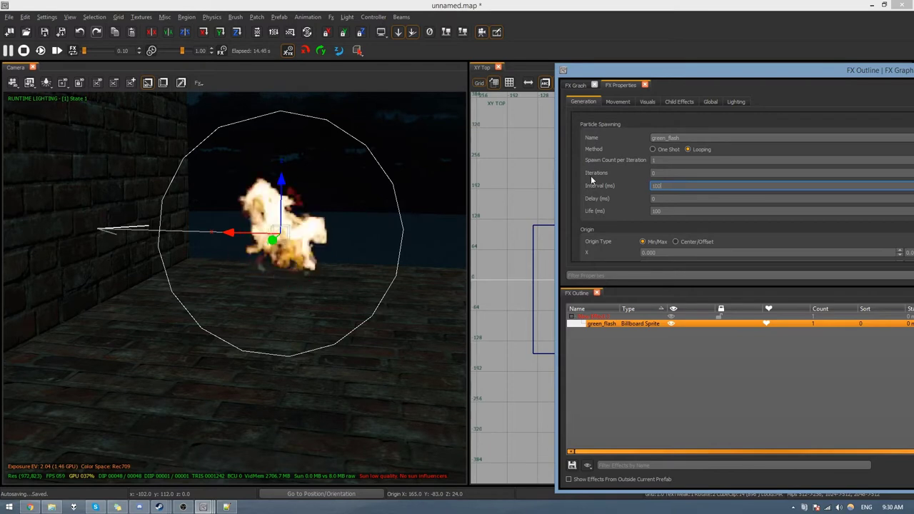
drag(669, 211, 577, 203)
text(1000)
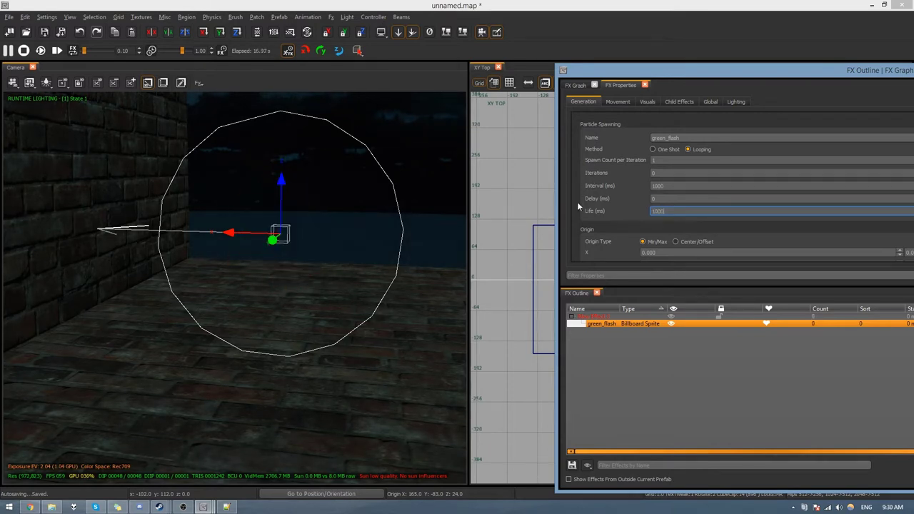
key(Return)
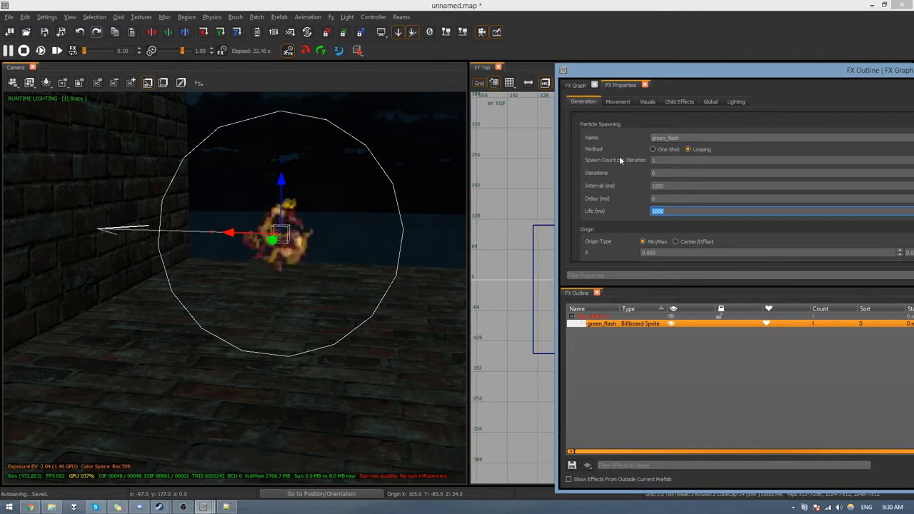
Tint green_flash green in its Color graph, with the green curve at 1.0 and the red and blue curves at about 0.14.
click(678, 102)
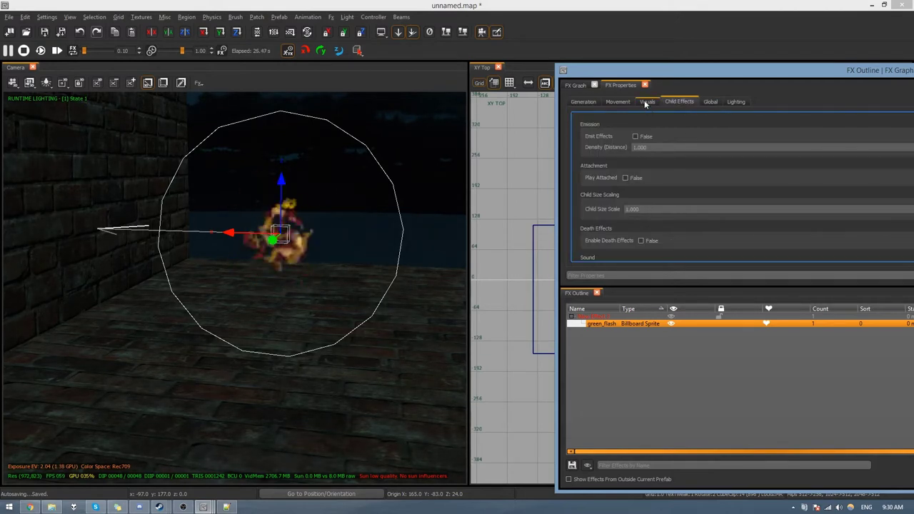
click(579, 86)
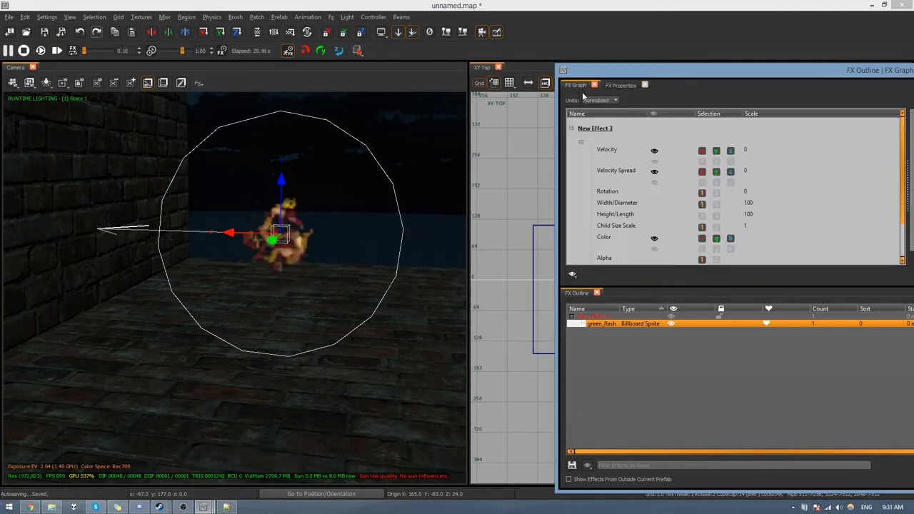
click(612, 244)
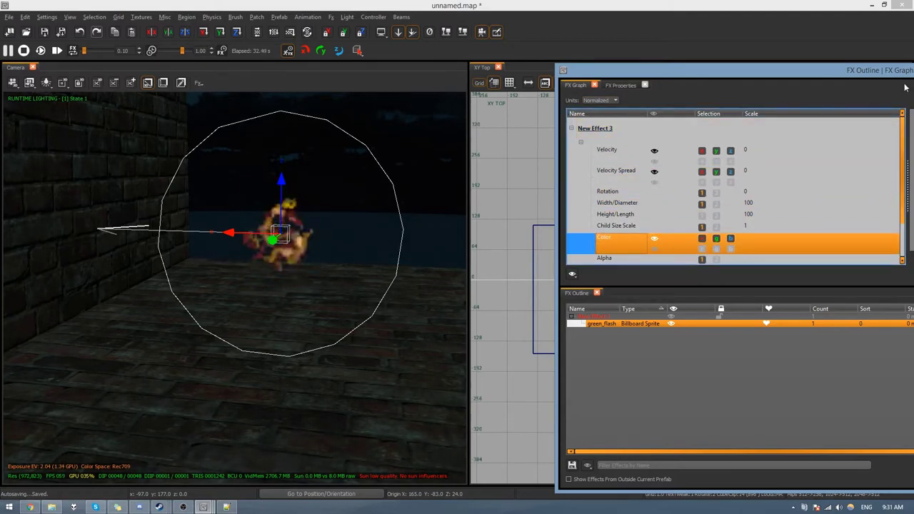
mouse_move(913, 71)
mouse_down()
mouse_move(584, 69)
mouse_move(562, 56)
mouse_up()
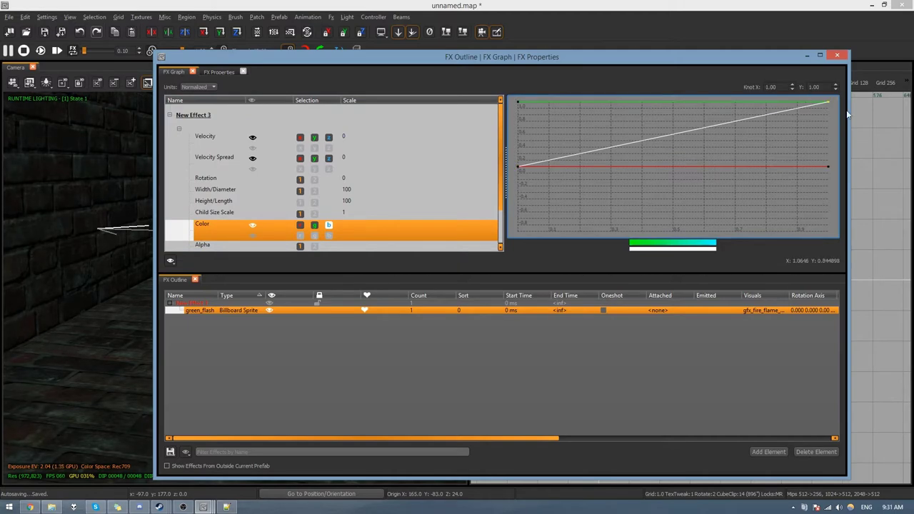
drag(582, 72, 839, 70)
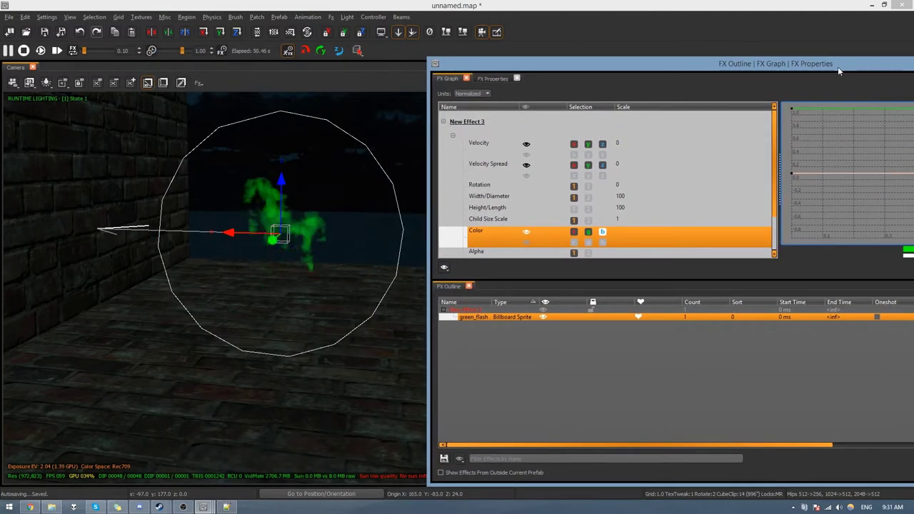
drag(838, 66, 829, 67)
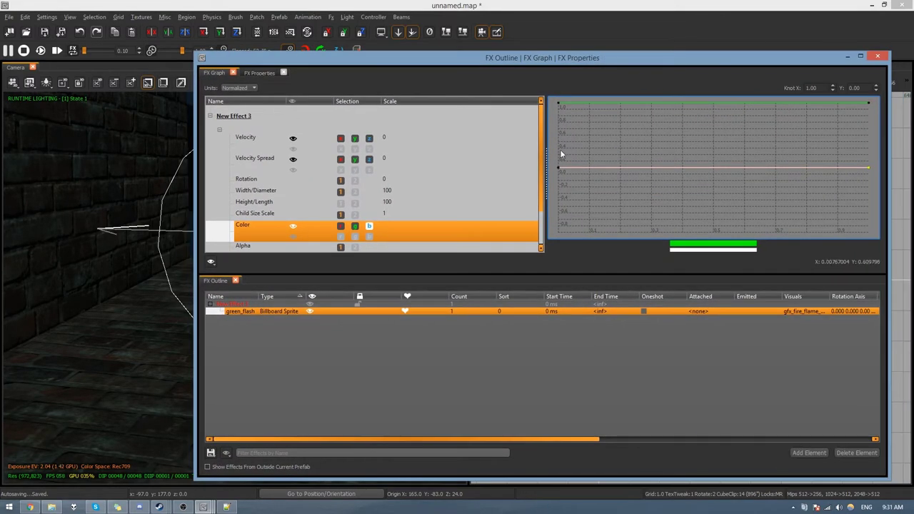
drag(558, 168, 546, 134)
drag(691, 66, 712, 46)
Duplicate the green_flash element within the effect and select the copy.
click(261, 292)
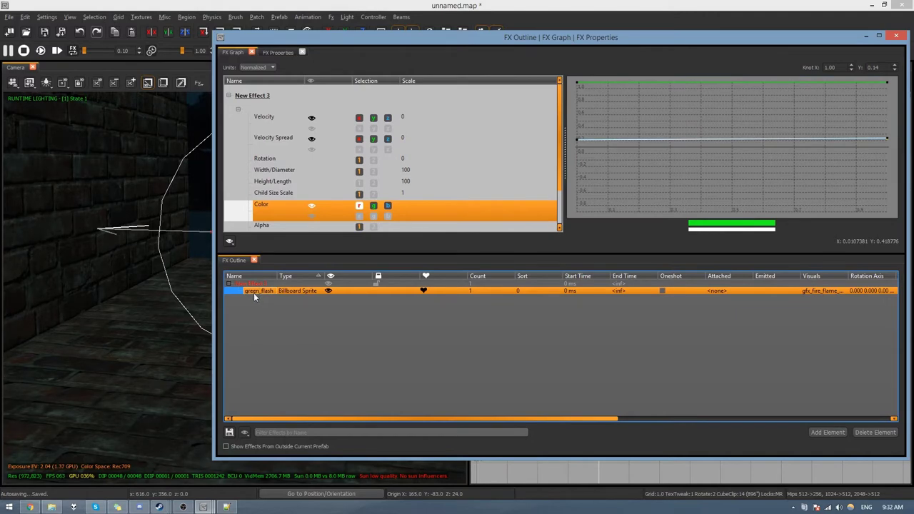
key(ctrl+v)
click(255, 299)
drag(380, 42, 483, 65)
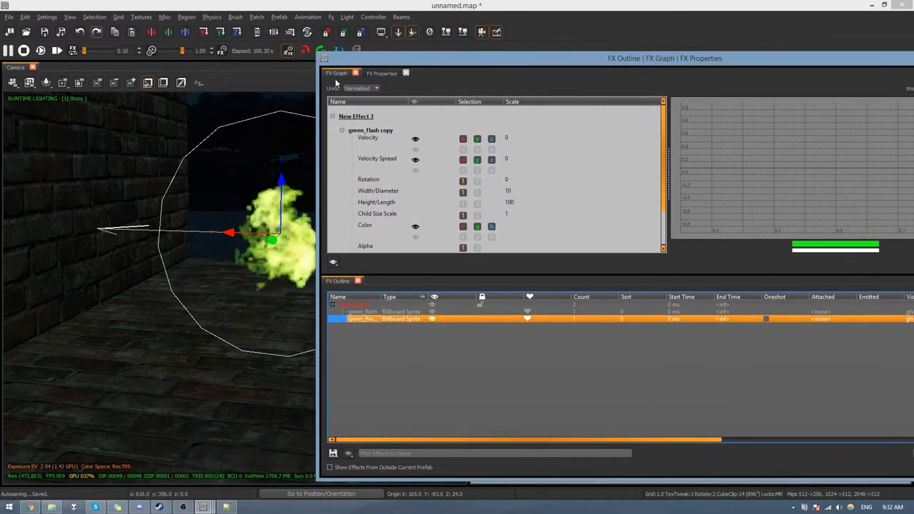
Replace the copied element's visual with gfx_fire_lick_anim_em, searching the FX materials for "fire".
click(382, 73)
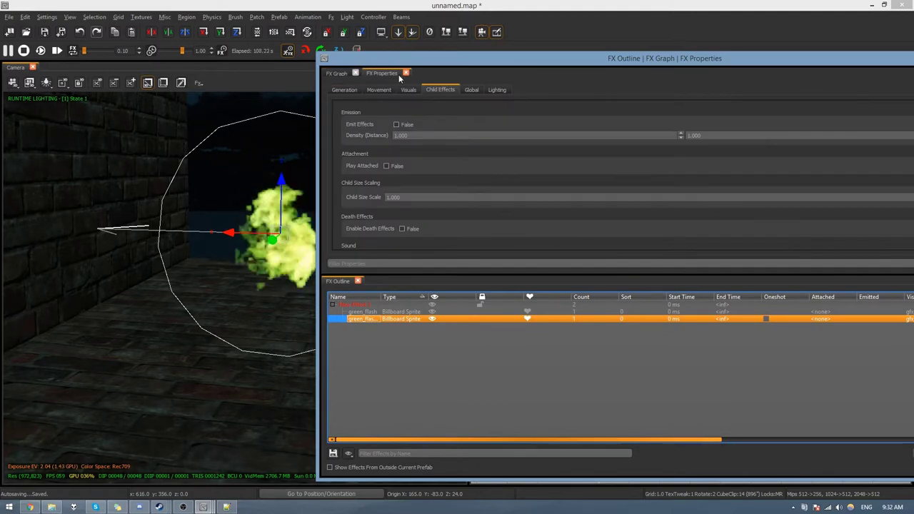
click(487, 175)
drag(486, 65, 440, 72)
click(362, 95)
drag(560, 57, 476, 36)
click(802, 157)
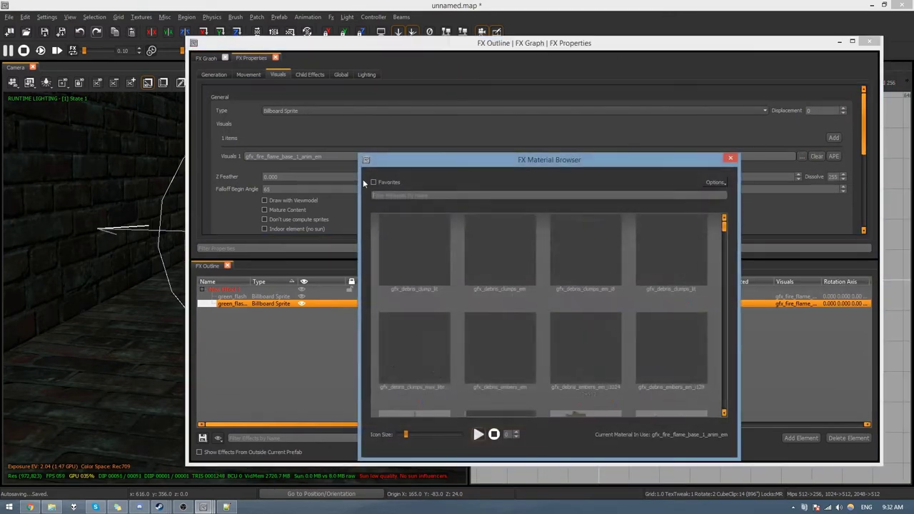
click(452, 196)
text(fire)
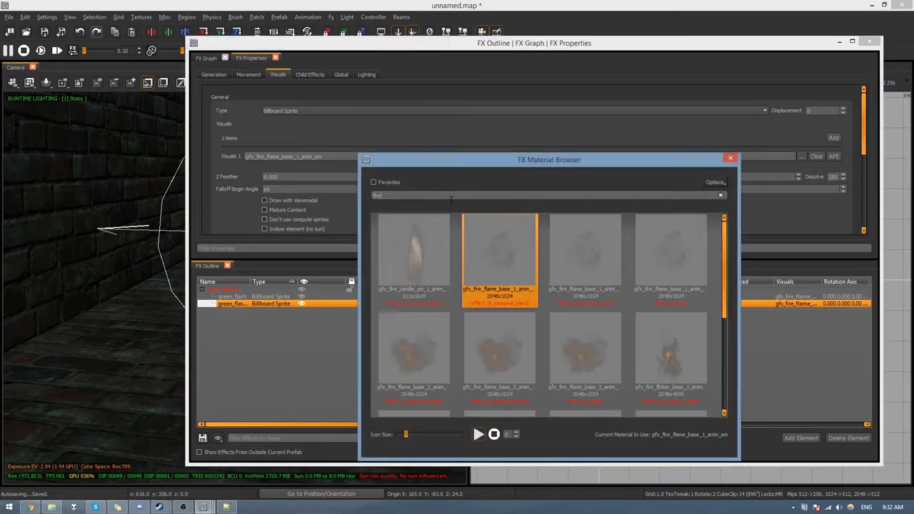
click(530, 284)
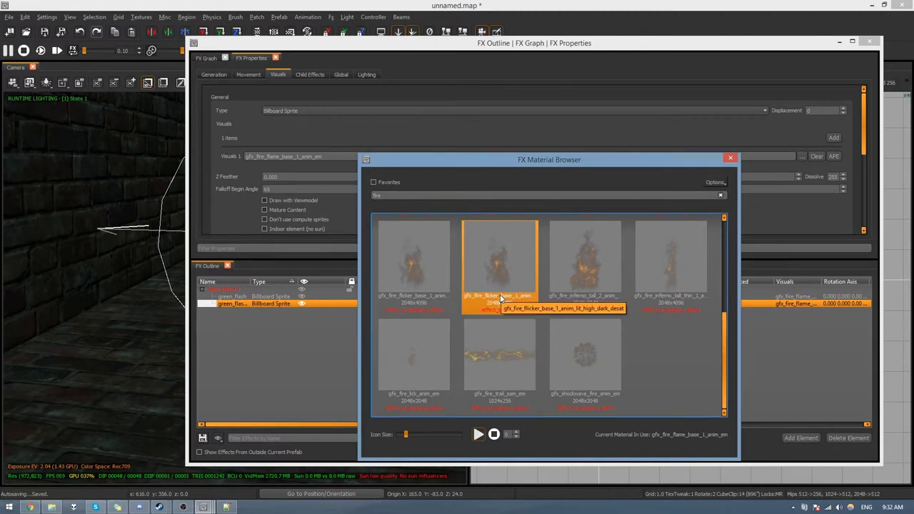
click(413, 396)
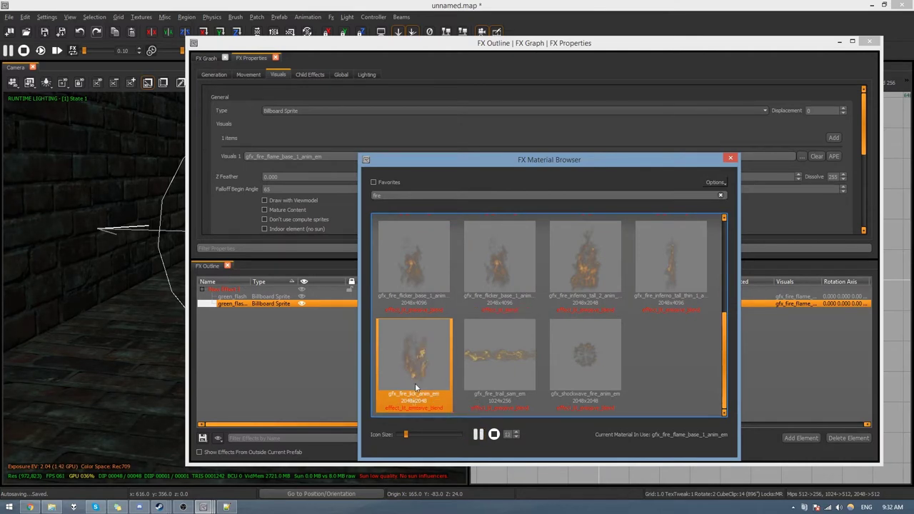
double_click(411, 371)
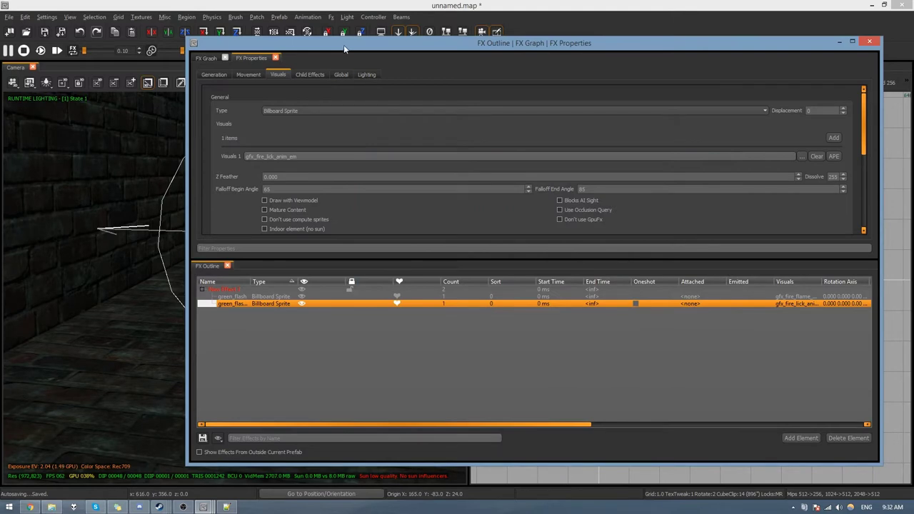
Set the copied element's height to 10 in its movement size settings.
drag(343, 45, 550, 51)
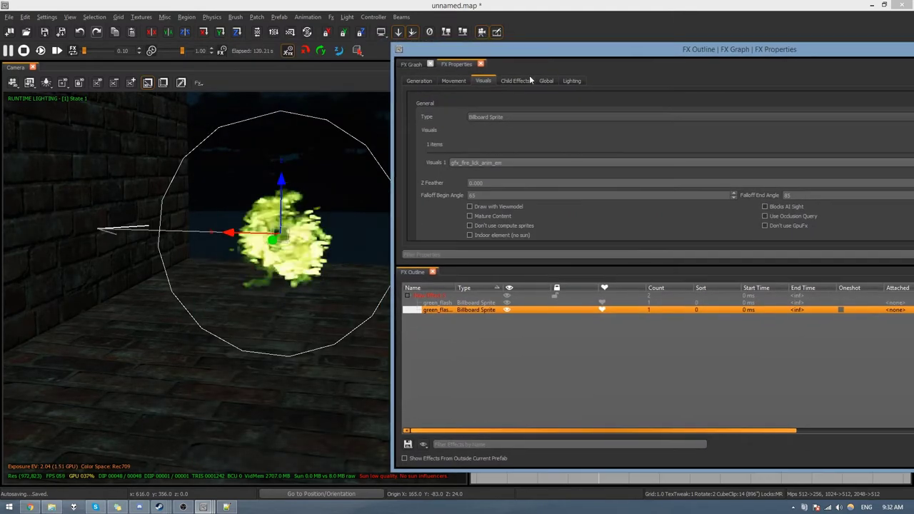
click(454, 81)
click(449, 154)
text(0)
key(BackSpace)
key(Return)
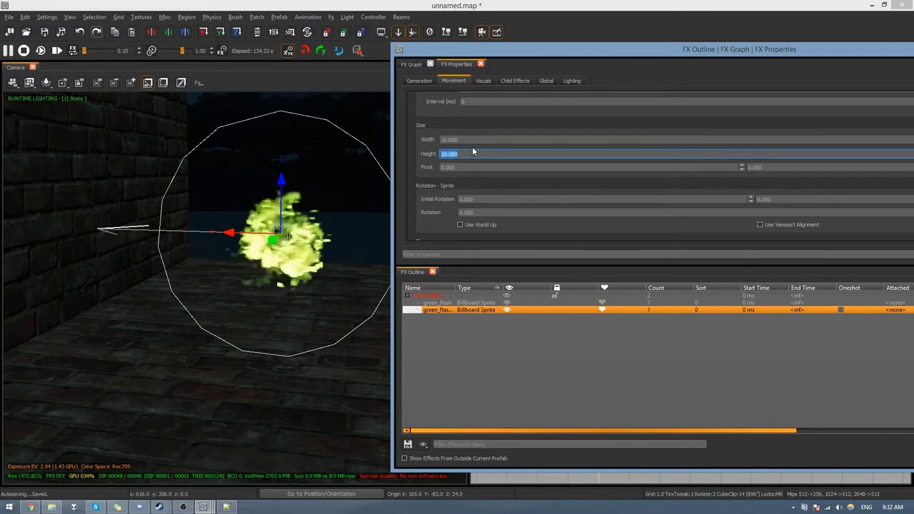
Set the second Initial Rotation value of the copied element to 90.
click(410, 81)
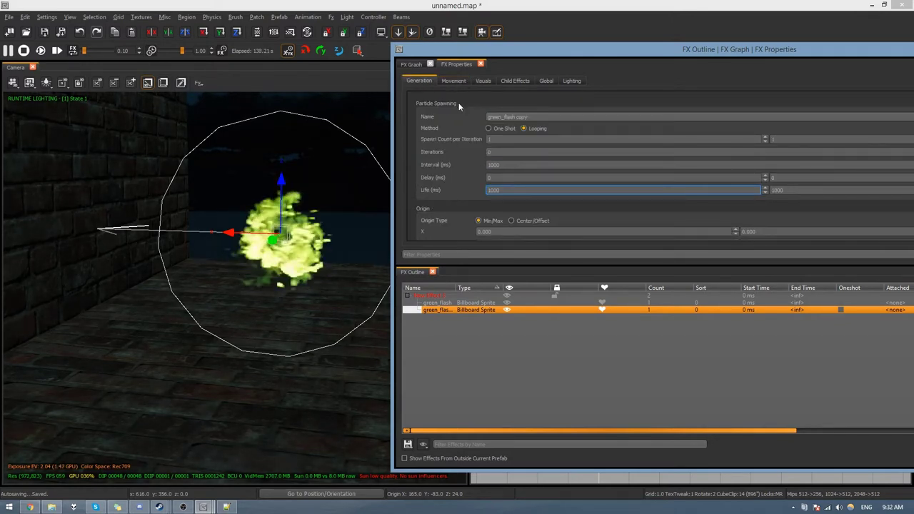
click(452, 81)
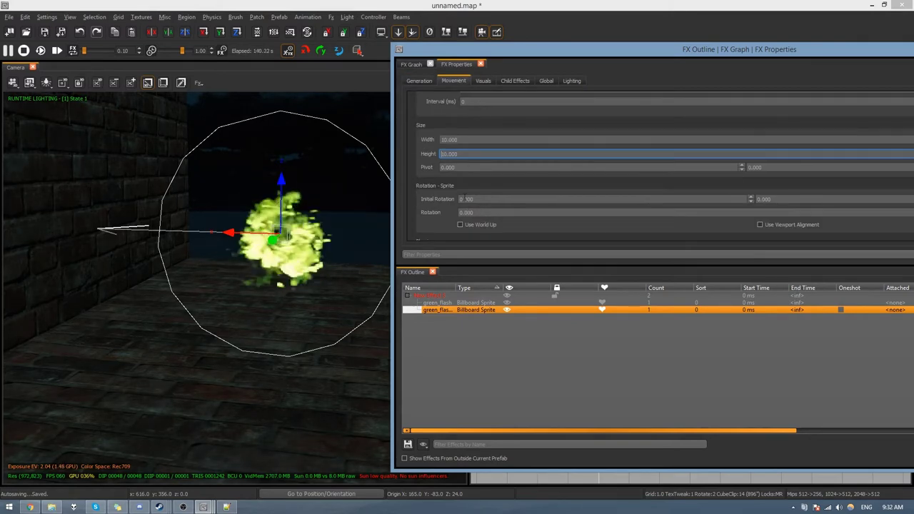
drag(790, 200, 674, 200)
text(90)
key(Return)
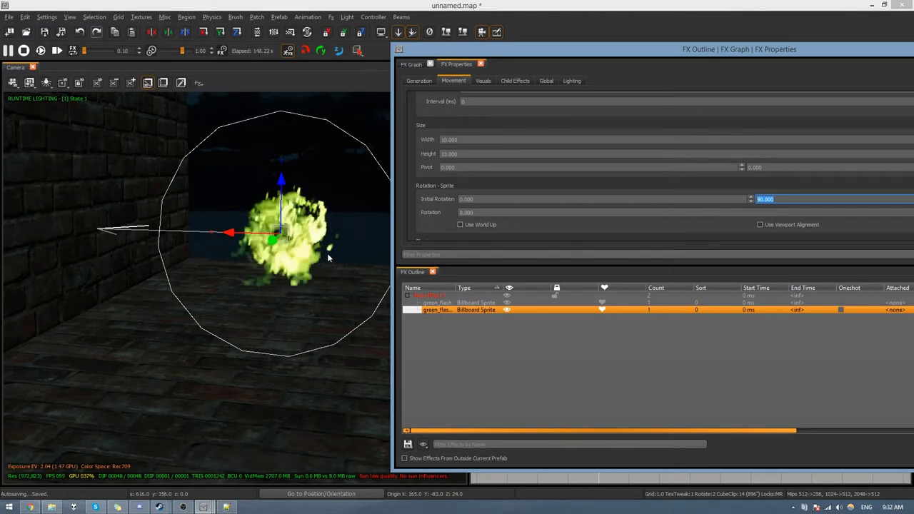
Set the second Initial Rotation value of the original green_flash element to 90.
click(457, 303)
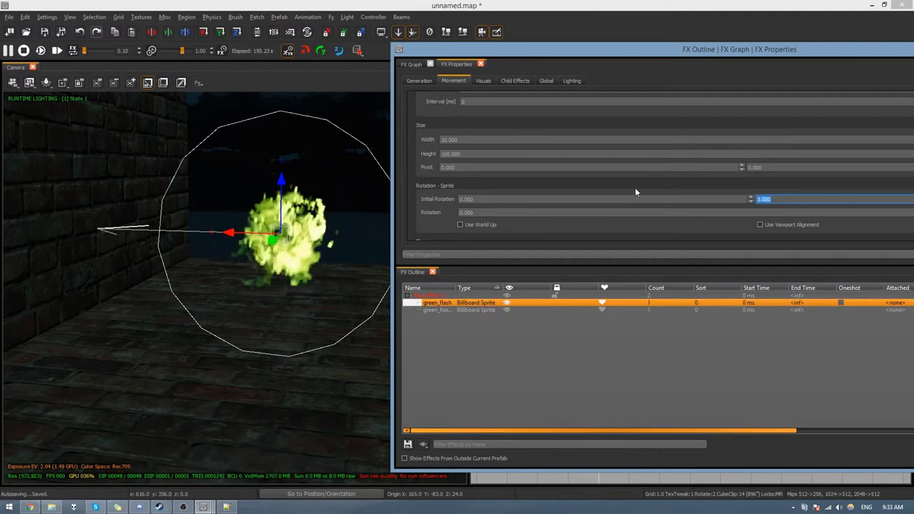
text(90)
key(Return)
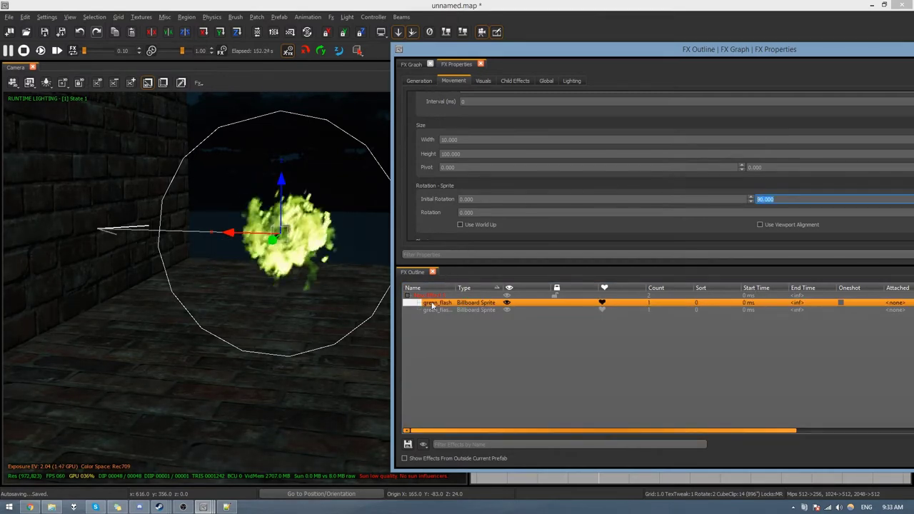
Raise the end knot of green_flash's Rotation curve to 1.00 so the rotation ramps up over its lifetime.
drag(535, 50, 412, 46)
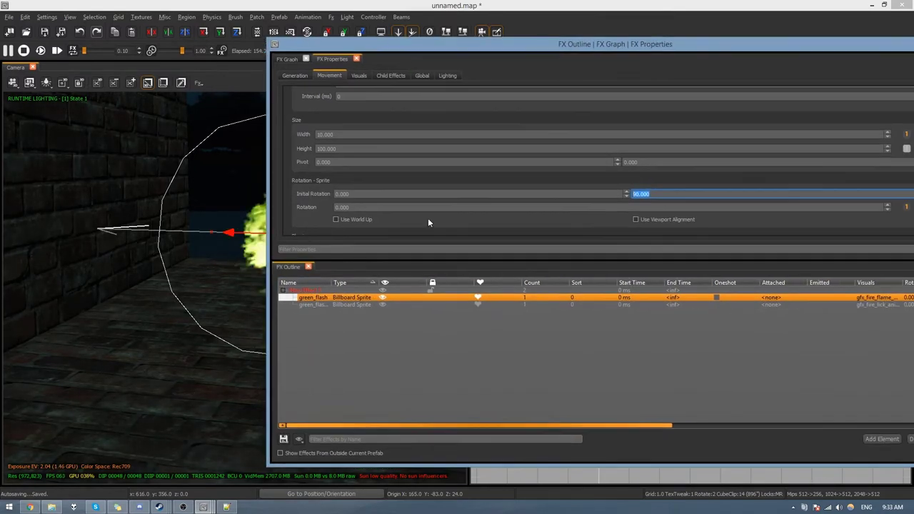
drag(713, 43, 600, 42)
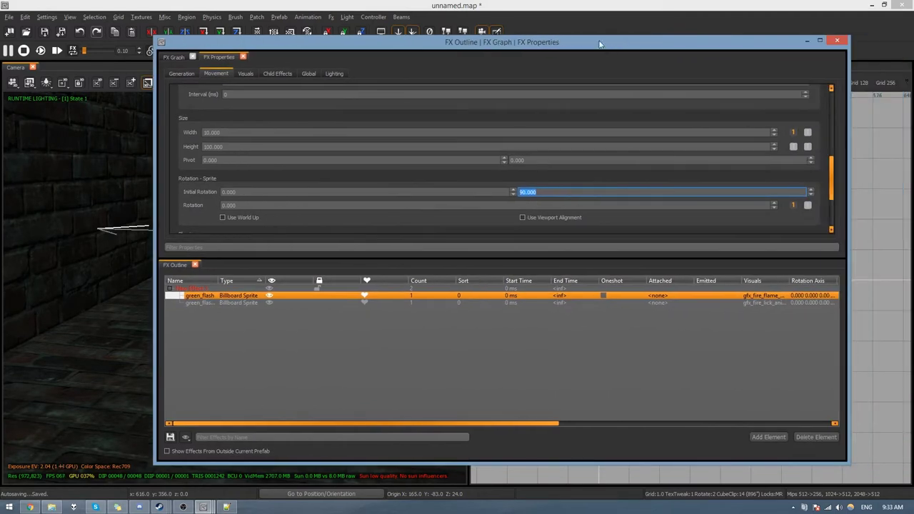
click(793, 206)
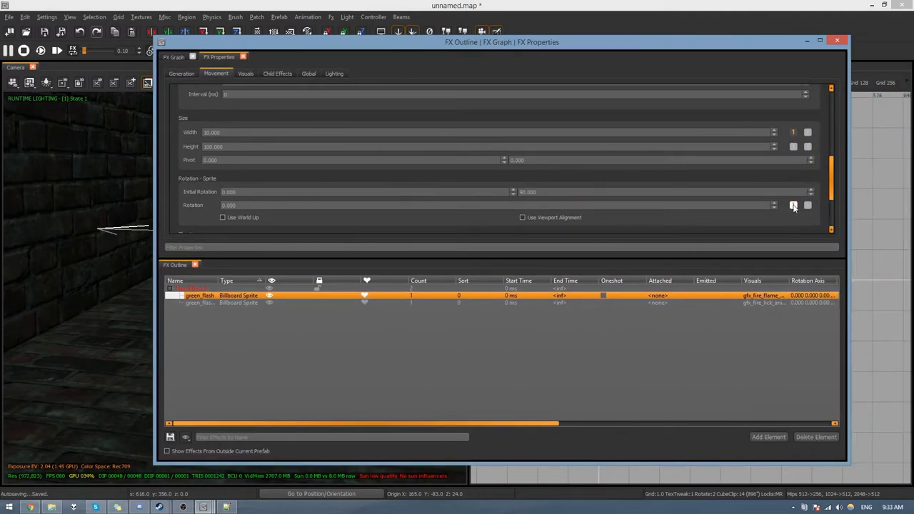
click(171, 58)
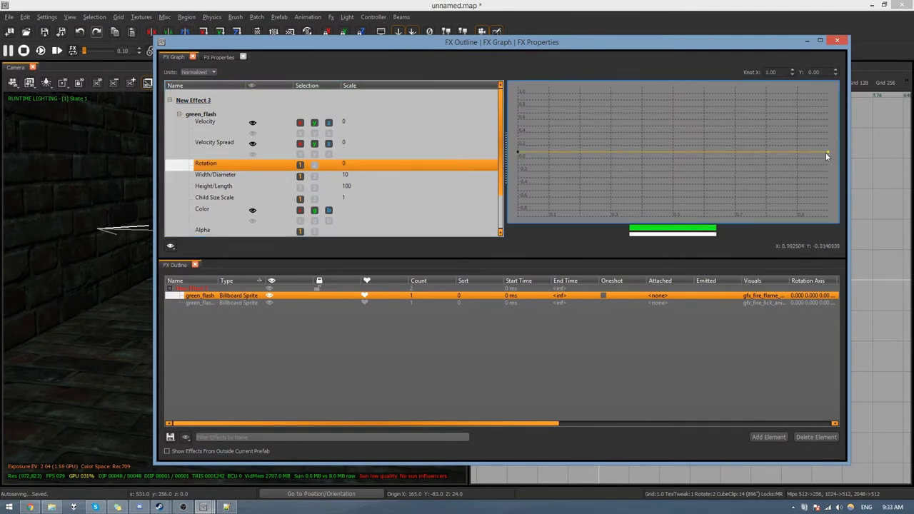
drag(827, 153, 828, 76)
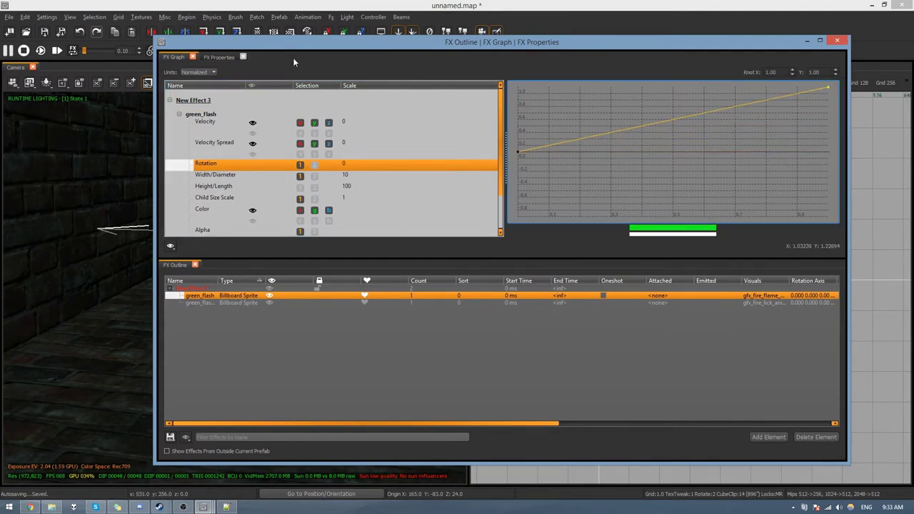
Set the Rotation value of the original green_flash element to 120.
click(218, 58)
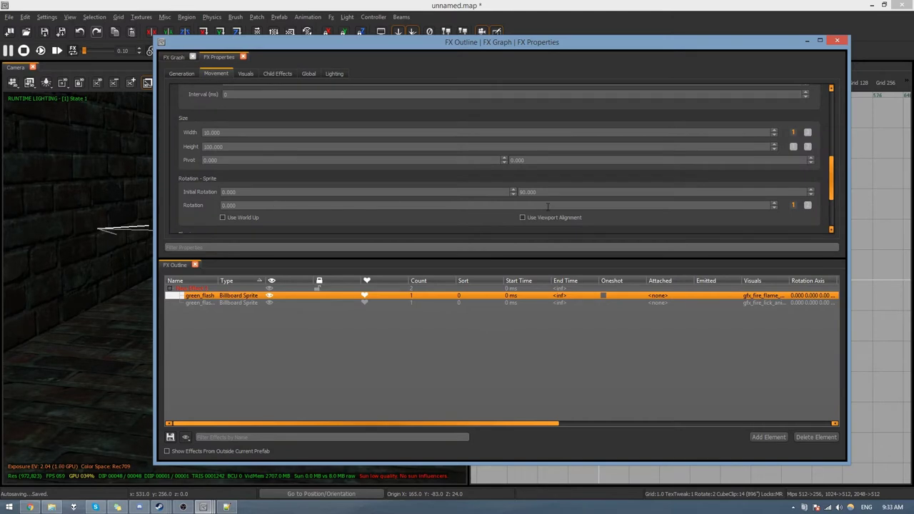
click(174, 57)
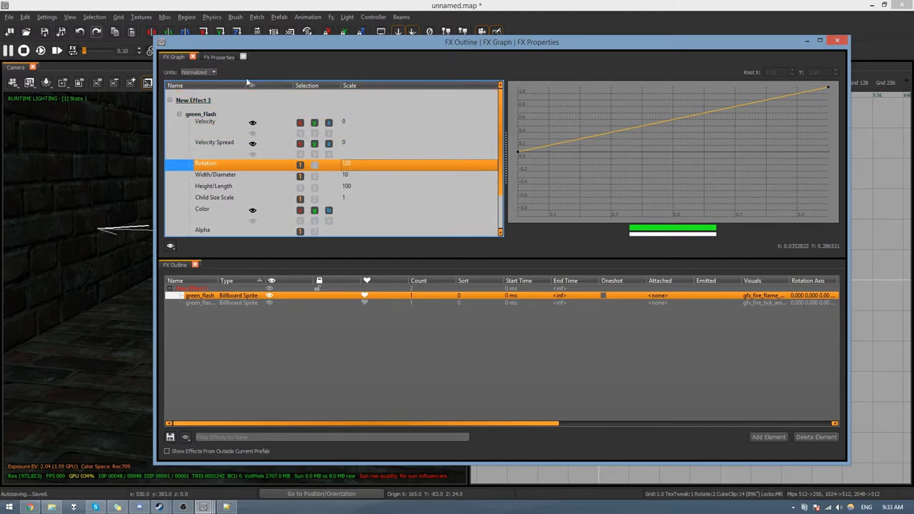
click(218, 58)
drag(324, 51, 633, 59)
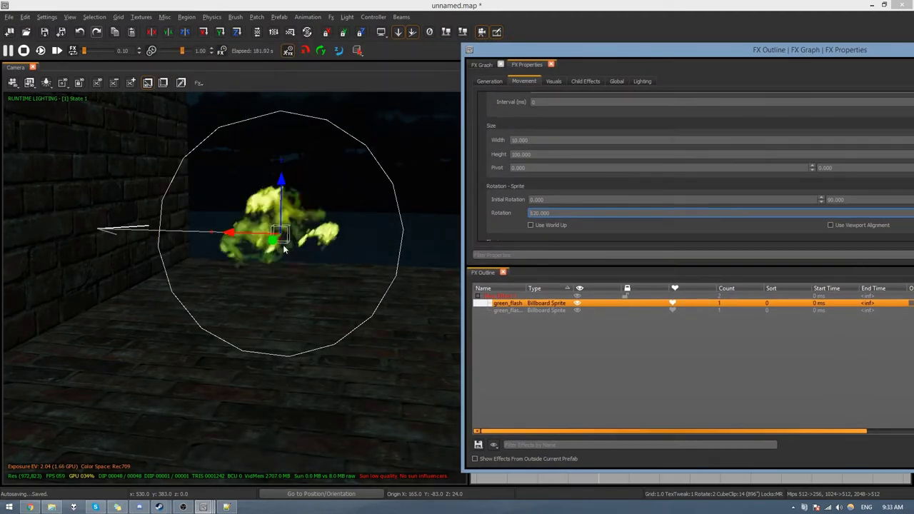
Add a knot about a quarter of the way along green_flash's Rotation curve and raise it to about 0.7.
drag(601, 52, 340, 52)
click(220, 65)
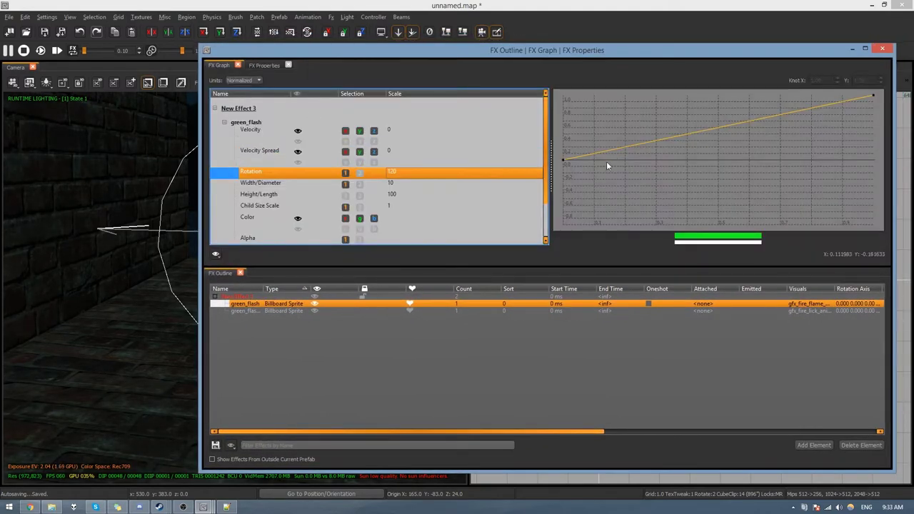
click(632, 144)
drag(631, 143, 638, 112)
drag(584, 51, 699, 40)
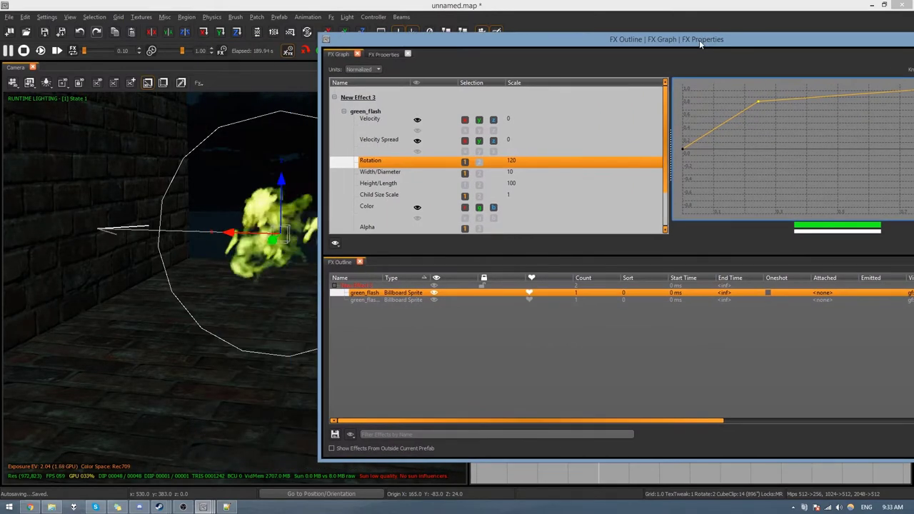
Ramp the copied element's Rotation curve up to 1 with a scale of 360, adding a knot at X 0.31, Y 0.69.
click(366, 300)
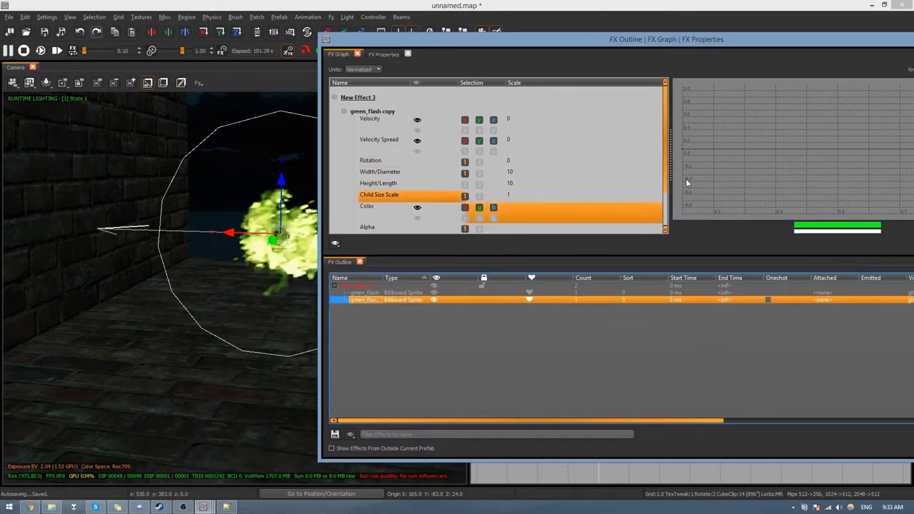
click(376, 165)
drag(440, 42, 323, 38)
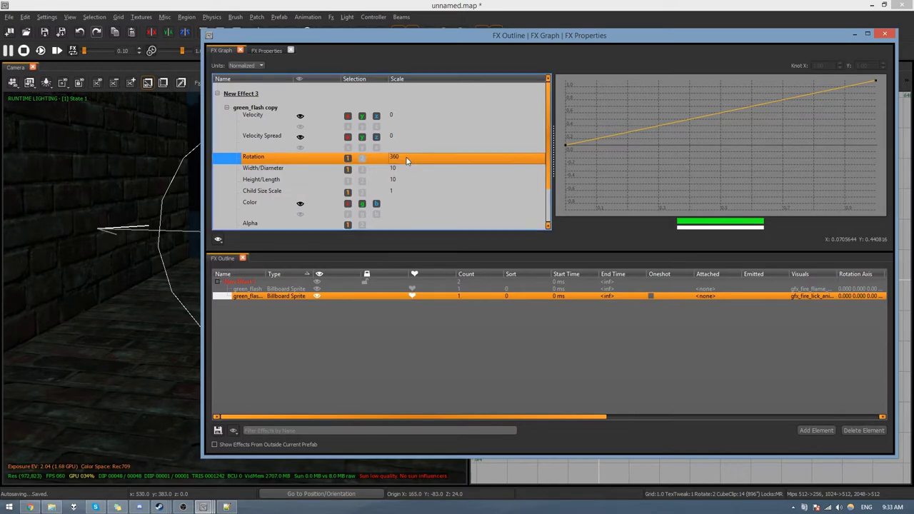
drag(668, 123, 661, 100)
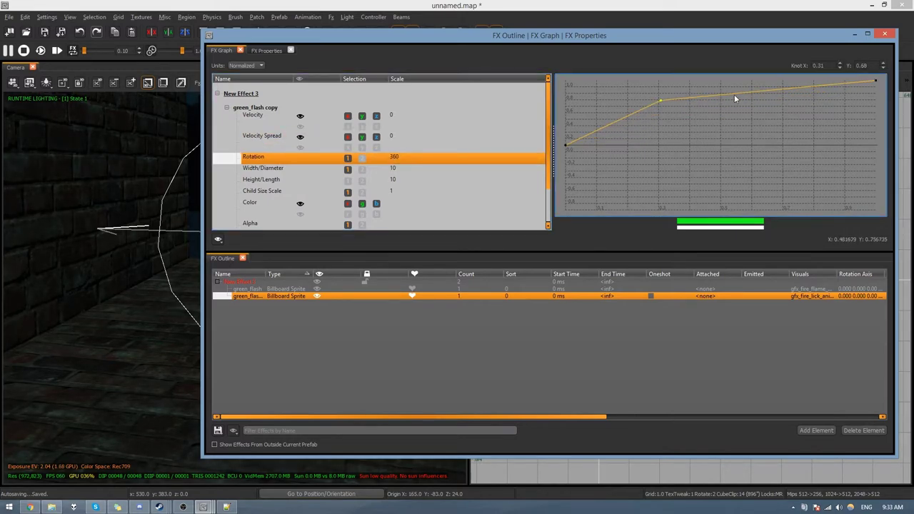
drag(609, 39, 835, 50)
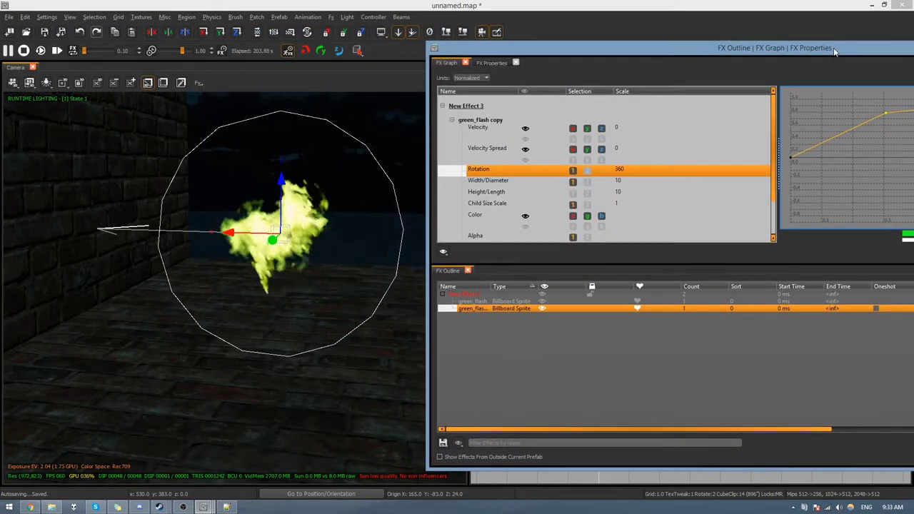
Set both Life values and the spawn Interval of the copied element to 200 ms.
click(494, 63)
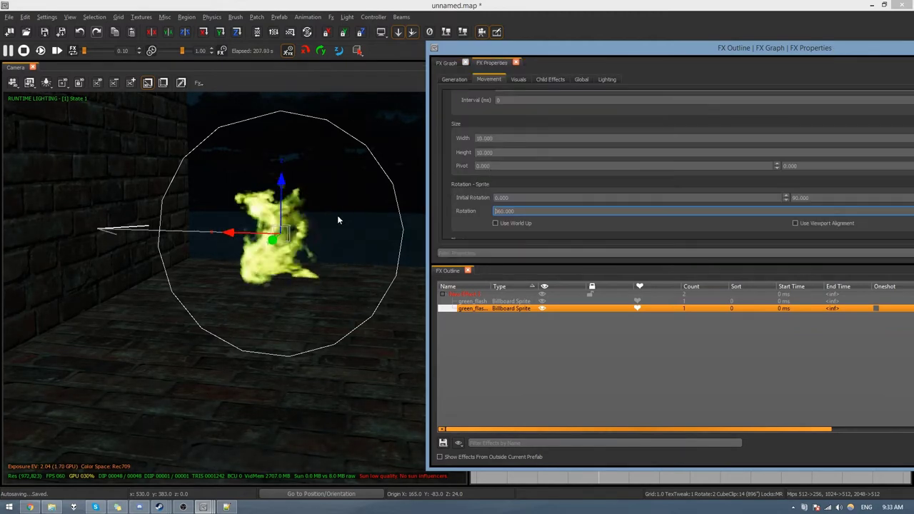
scroll(547, 176, up, 3)
click(454, 80)
click(544, 189)
text(100)
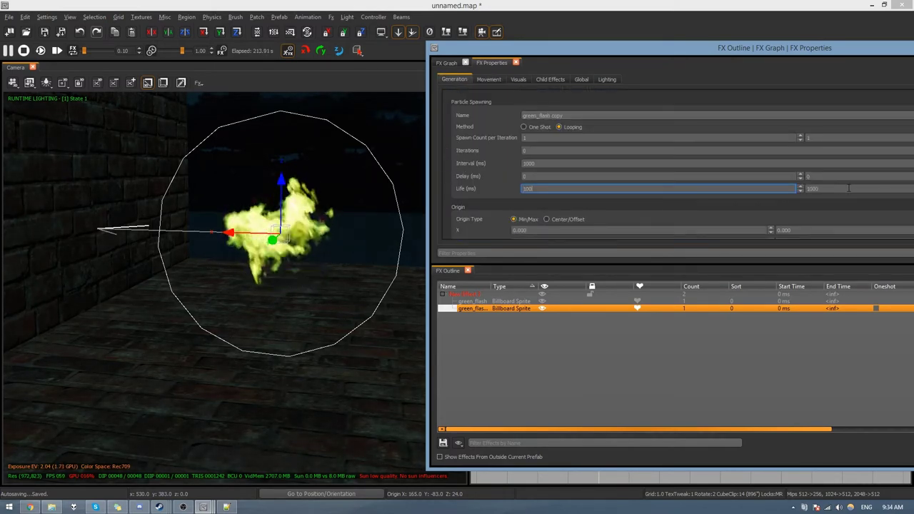
double_click(561, 188)
text(200)
key(Tab)
text(200)
click(532, 163)
drag(532, 163, 440, 161)
text(200)
key(Return)
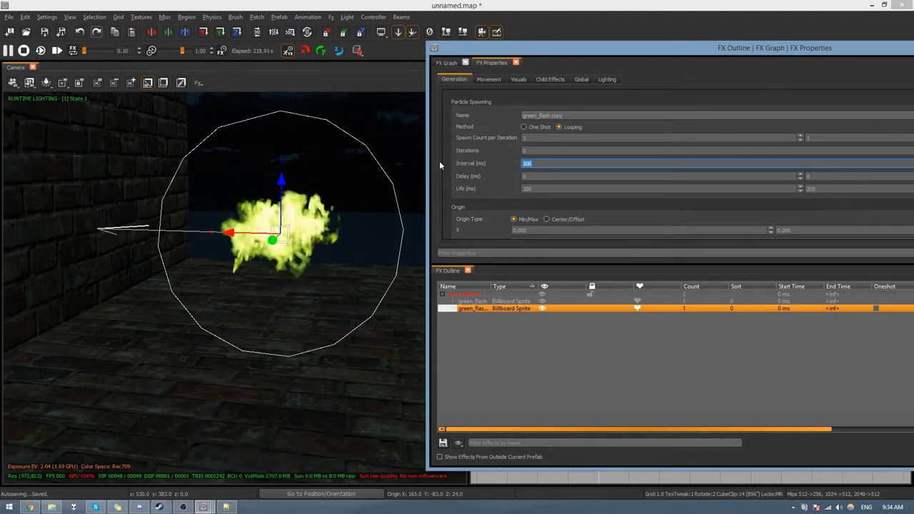
Set the spawn Interval and both Life values of the original green_flash element to 200 ms.
ctrl+click(521, 304)
ctrl+click(521, 309)
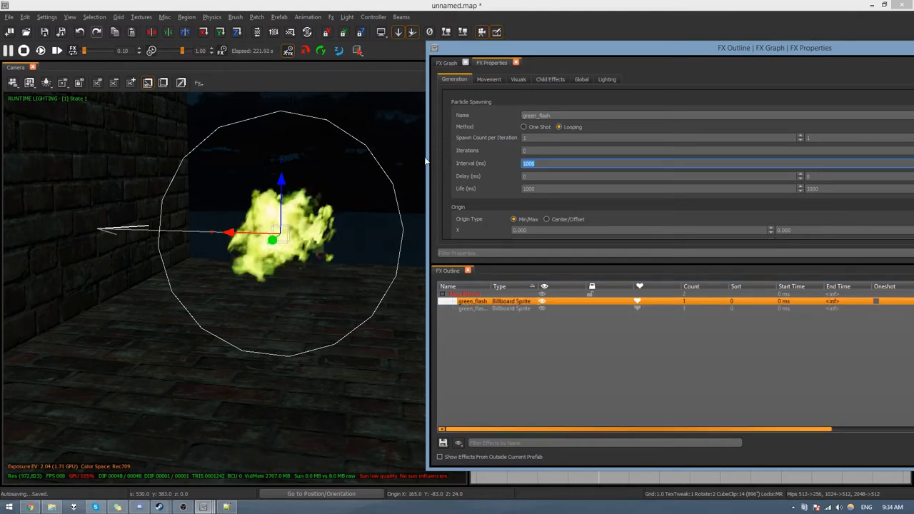
key(Return)
drag(566, 190, 415, 191)
text(200)
key(Return)
click(821, 190)
text(200)
key(Return)
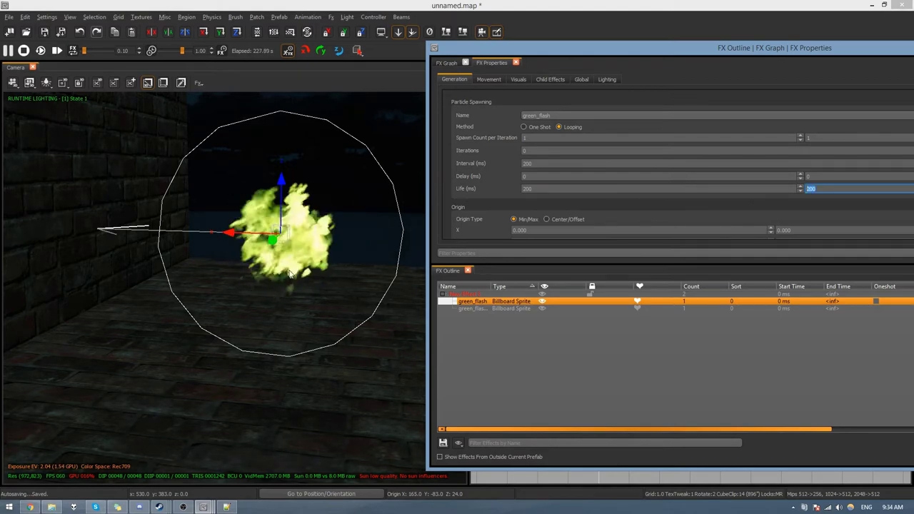
Lower the end knot of green_flash's Alpha curve to 0.00 so the sprite fades out.
alt+drag(279, 275, 353, 251)
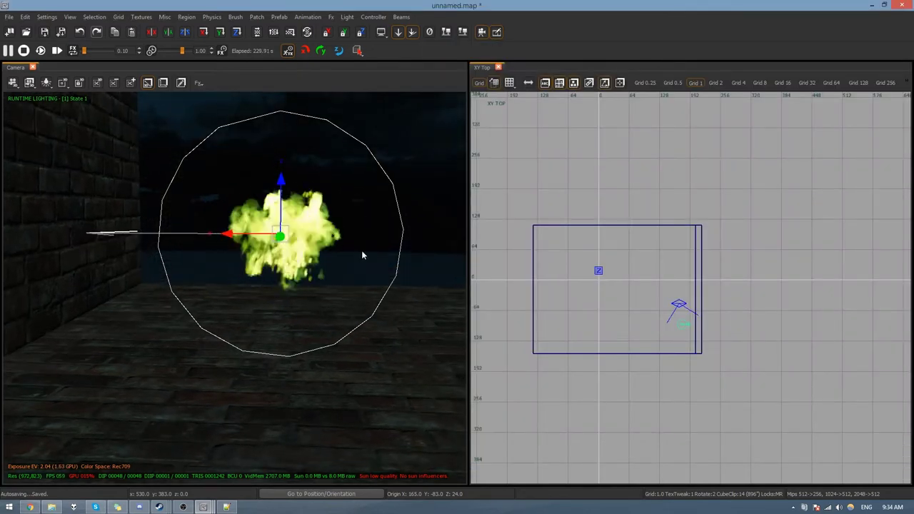
key(alt+Tab)
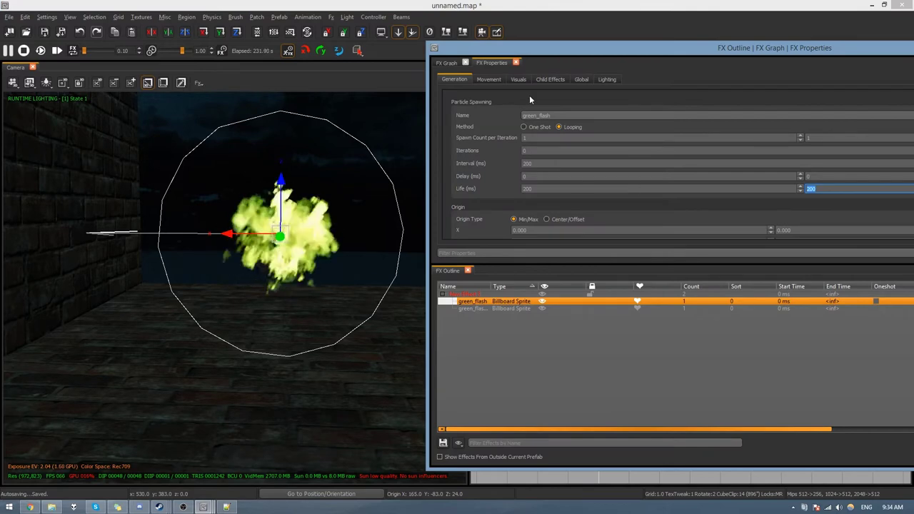
click(447, 63)
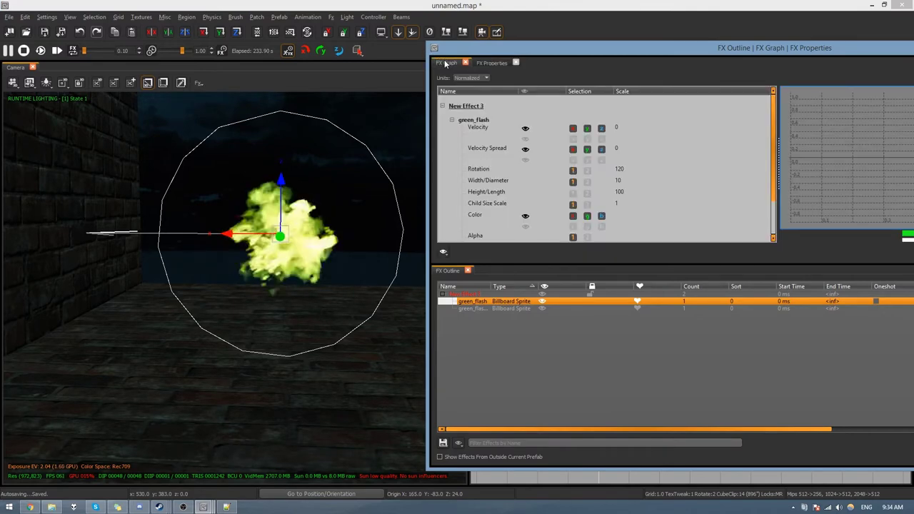
click(476, 239)
drag(682, 50, 358, 49)
drag(778, 93, 825, 74)
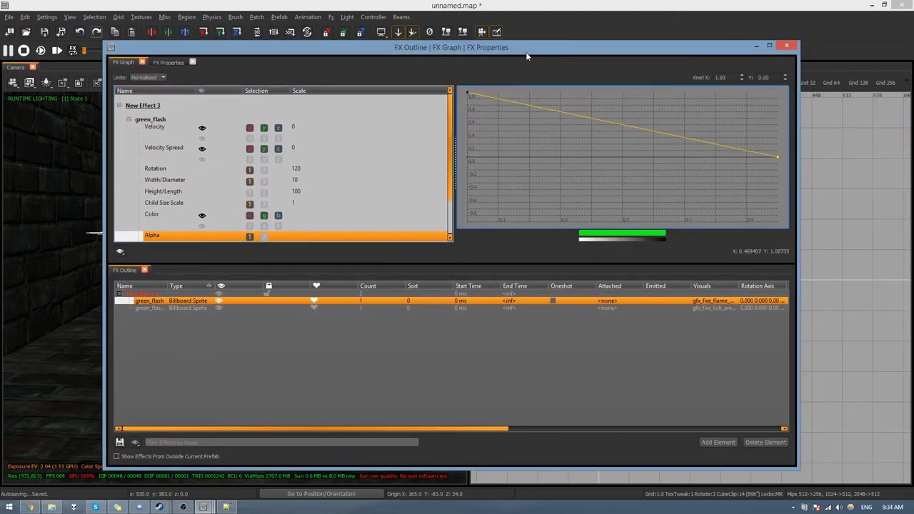
drag(527, 52, 789, 48)
Make the copied element fade out by lowering the end knot of its Alpha curve to 0.
click(440, 304)
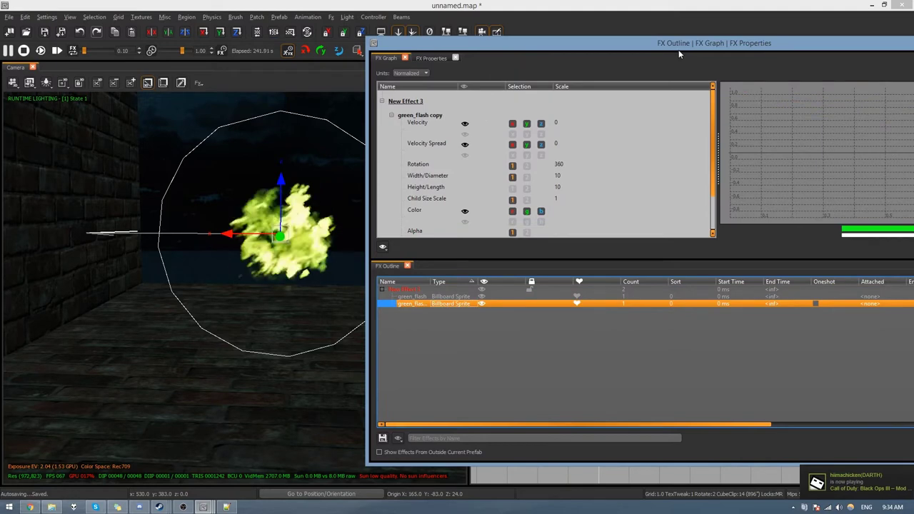
drag(677, 57, 511, 58)
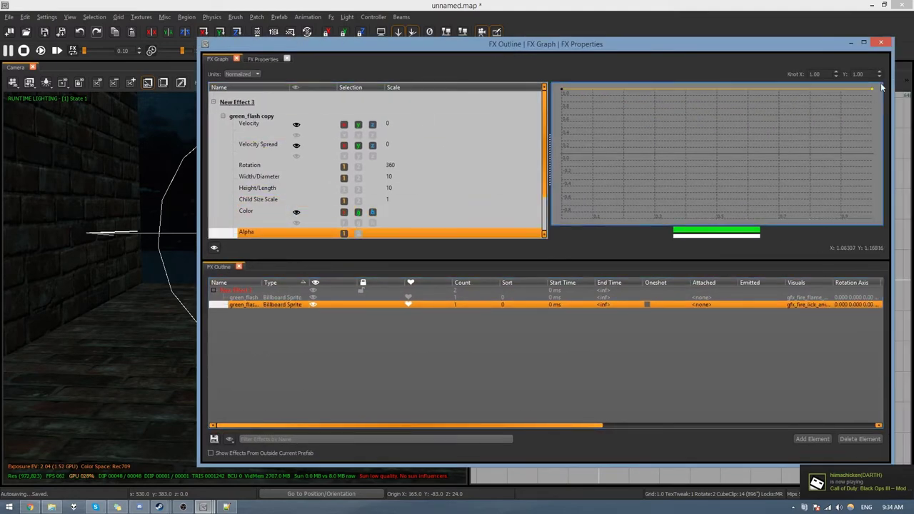
drag(674, 64, 891, 59)
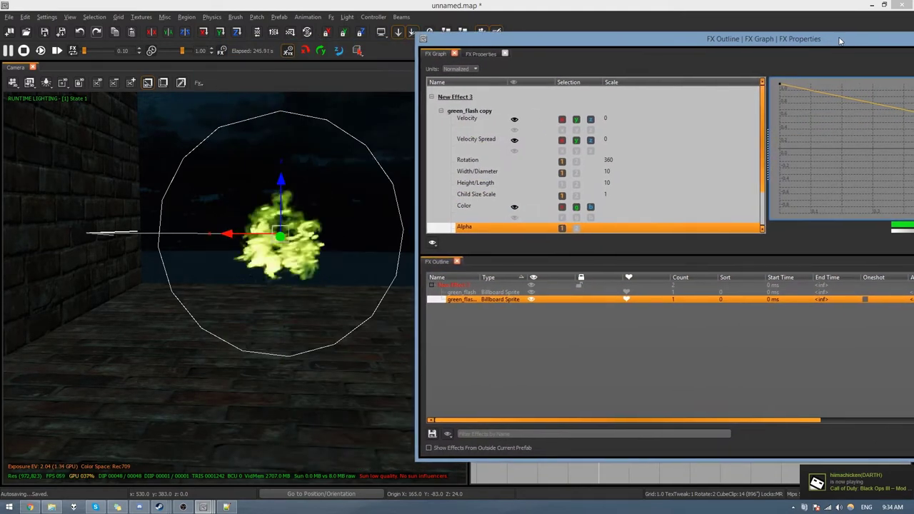
Lower the start knot of the copied element's Width/Diameter curve to 0.00 so the sprite grows over its lifetime.
click(478, 177)
drag(777, 51, 527, 63)
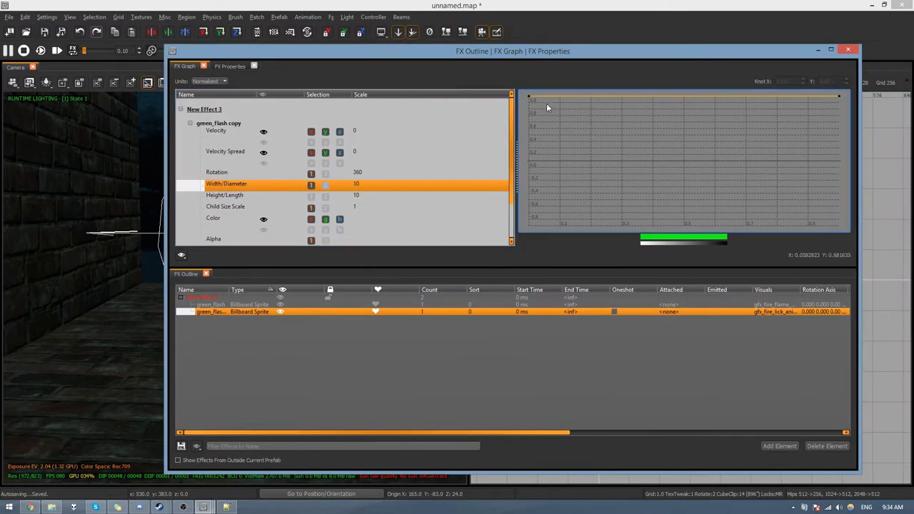
drag(529, 99, 570, 168)
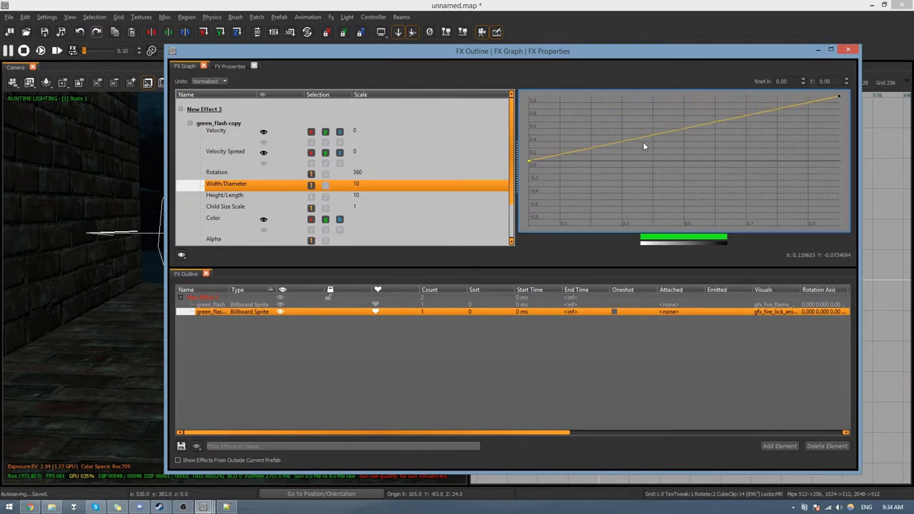
Lower the start knot of the original green_flash element's Width/Diameter curve to 0.00.
click(236, 304)
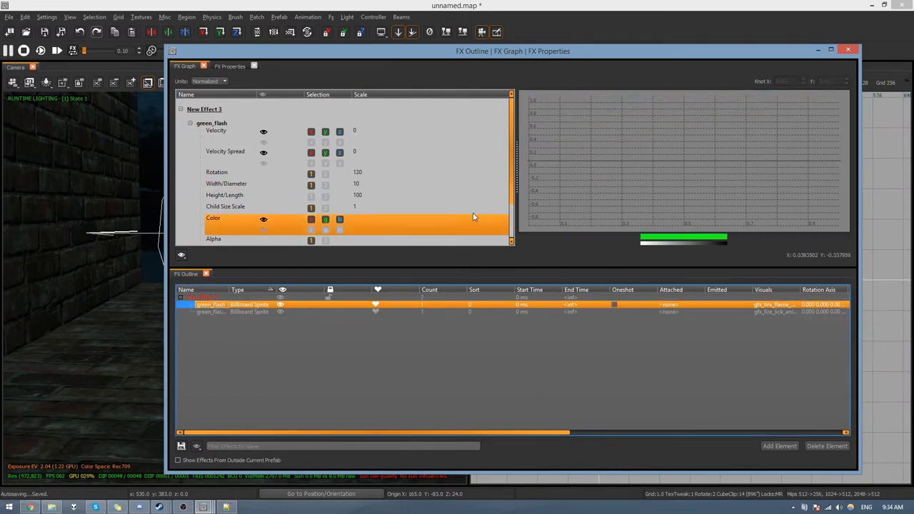
click(221, 183)
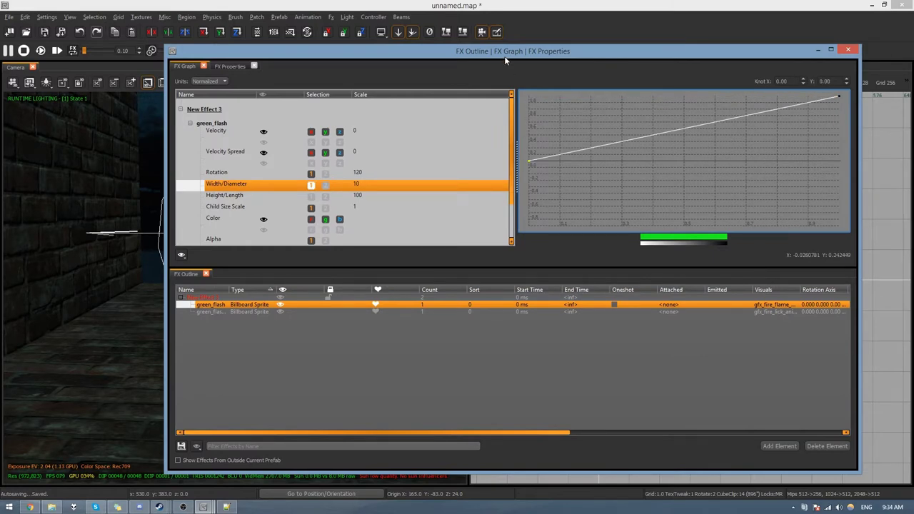
drag(504, 55, 737, 52)
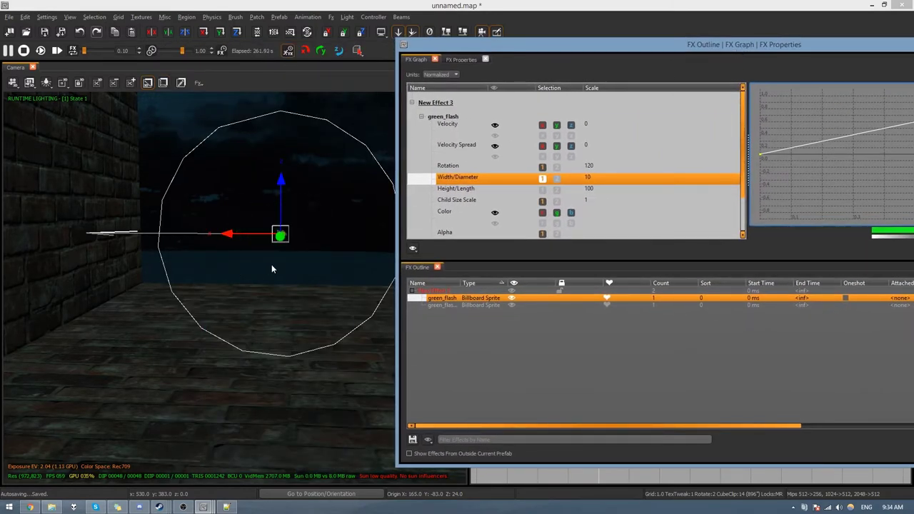
Add a knot to green_flash's Alpha curve and lower it to X 0.43, Y 0.13 for a faster fade.
click(454, 235)
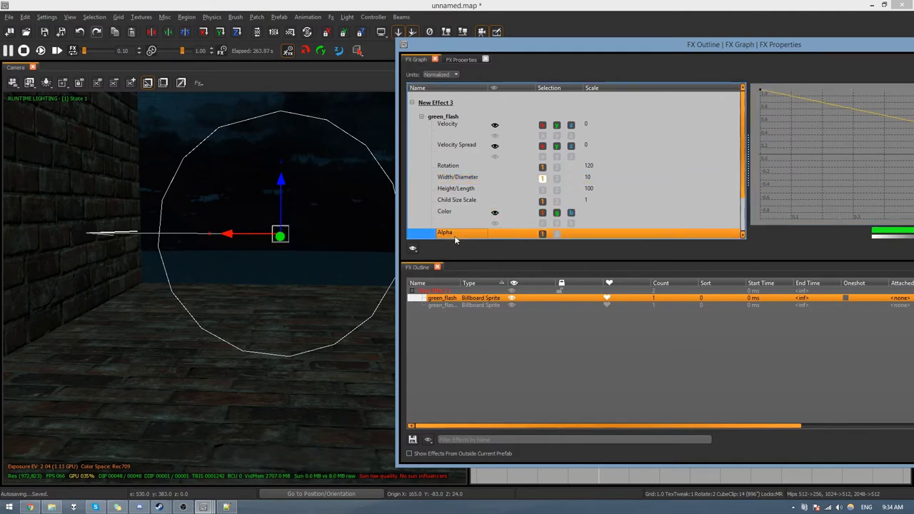
drag(705, 47, 395, 48)
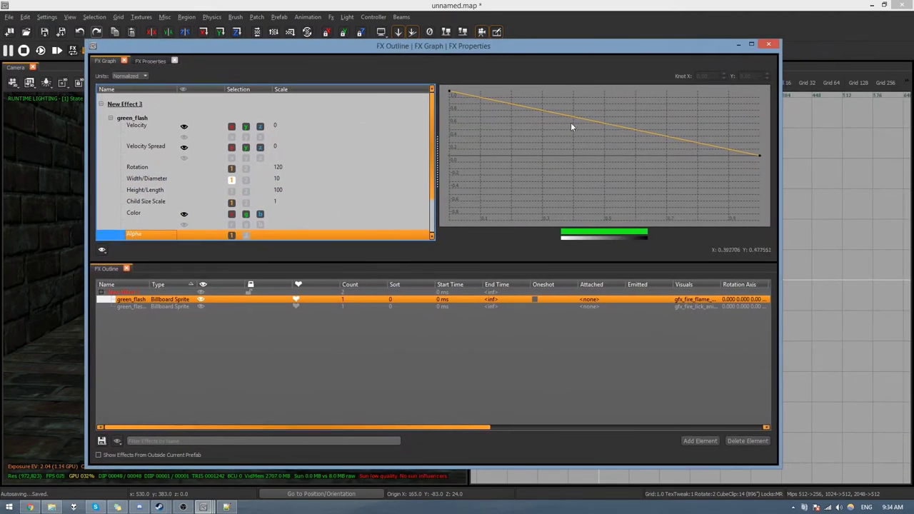
click(579, 121)
drag(579, 121, 584, 149)
Add a knot to the copied green_flash element's Alpha curve and lower it to X 0.44, Y 0.15.
click(171, 306)
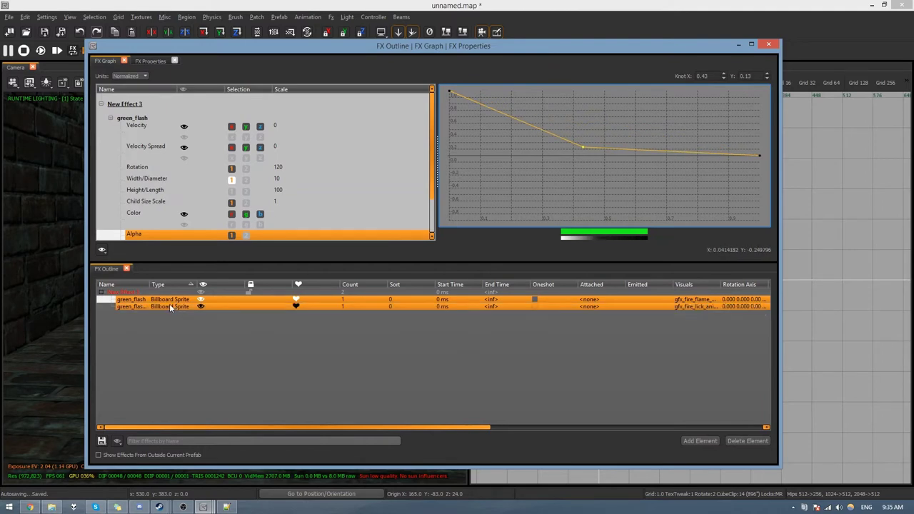
click(153, 235)
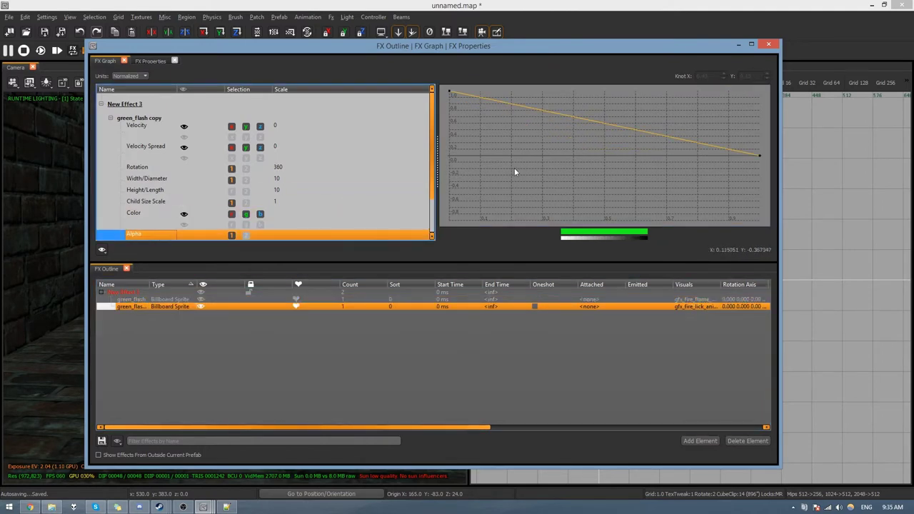
click(588, 121)
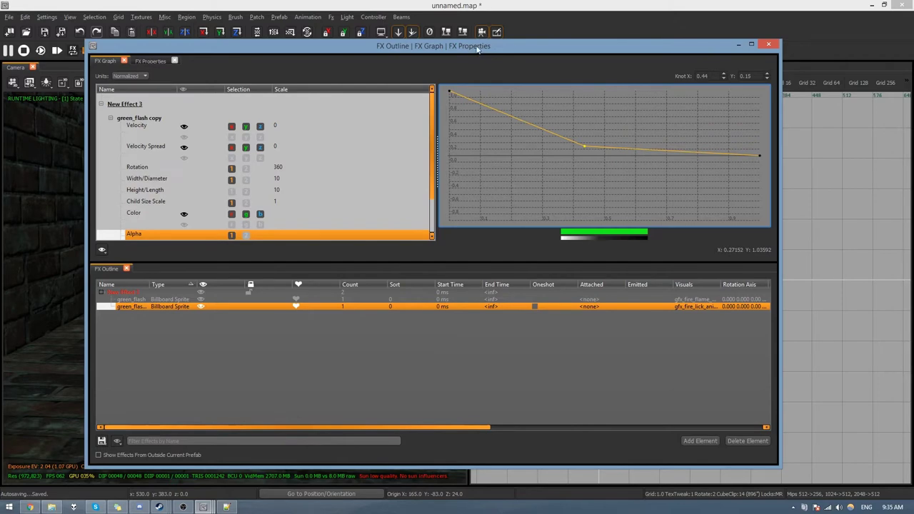
drag(478, 47, 792, 47)
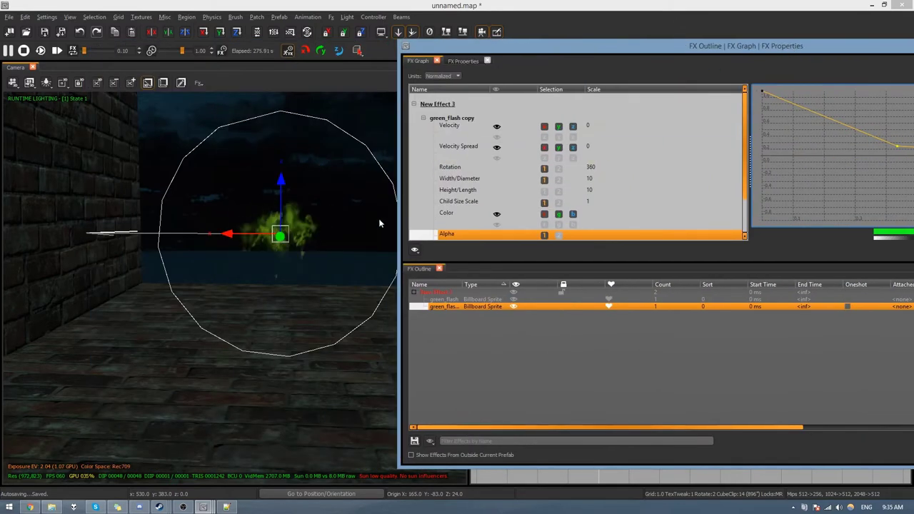
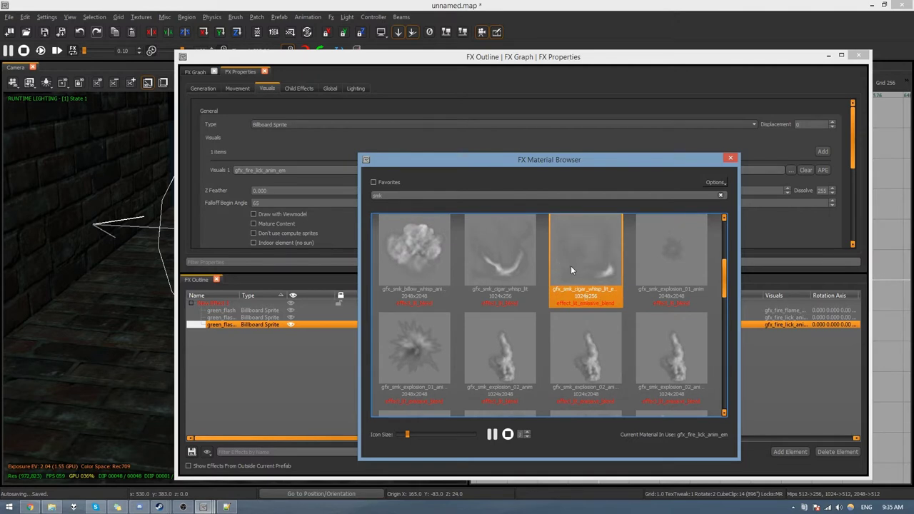
Assign the gfx_smk_whisp_anim_lit smoke material as the visual of the green_flash copy copy element.
click(413, 268)
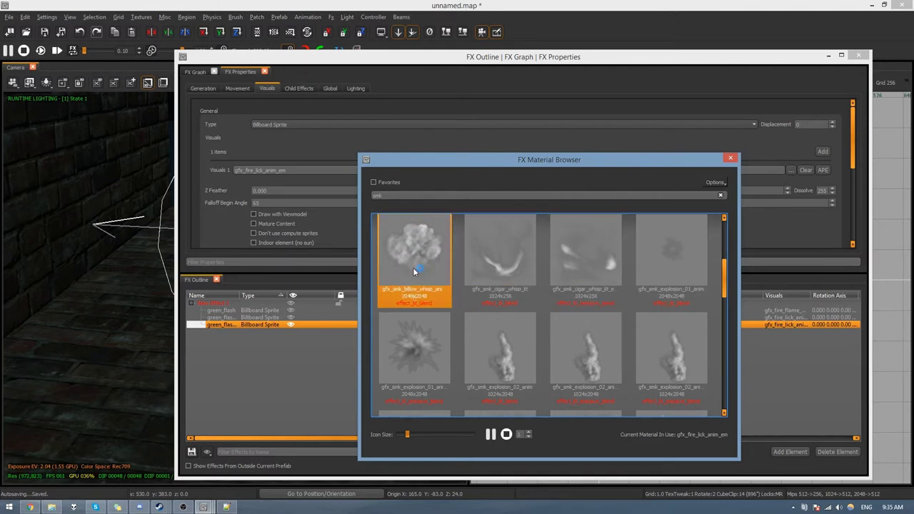
scroll(413, 267, down, 5)
click(671, 265)
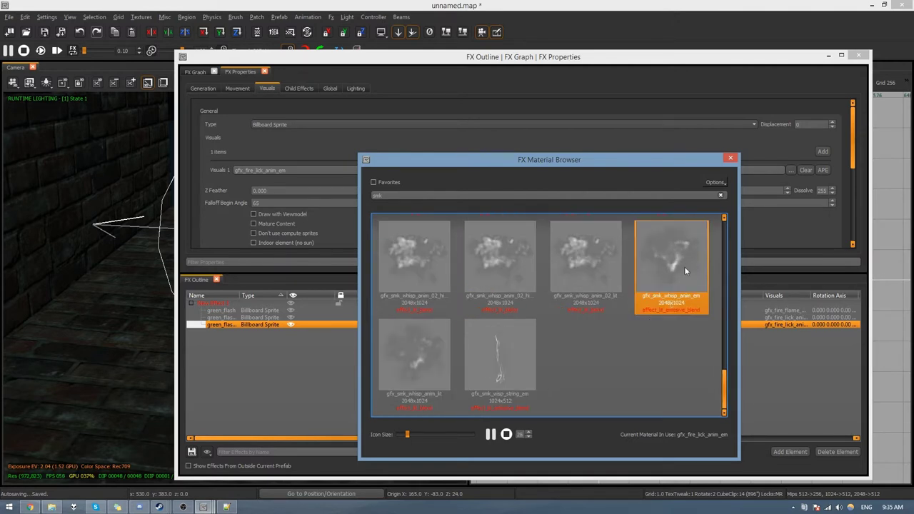
click(426, 381)
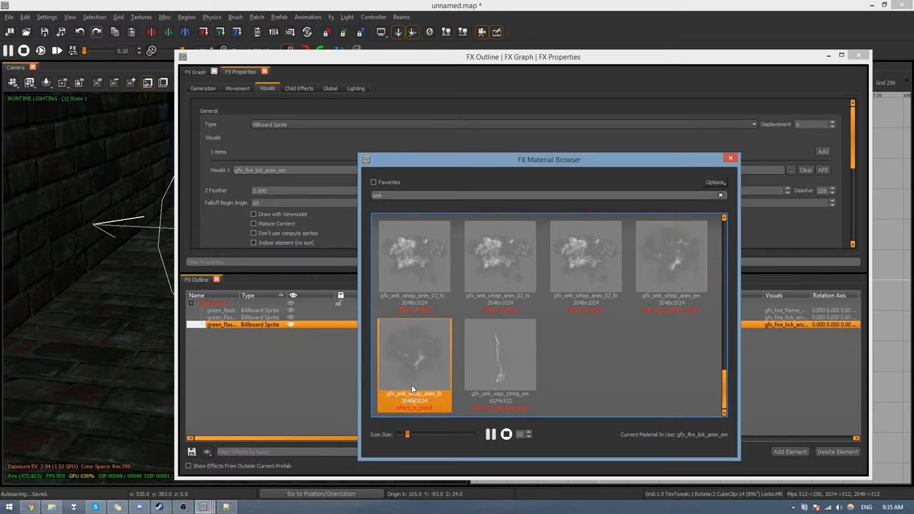
double_click(411, 389)
drag(319, 65, 572, 66)
mouse_move(316, 200)
right_down()
mouse_move(310, 207)
mouse_move(323, 191)
mouse_move(315, 200)
right_up()
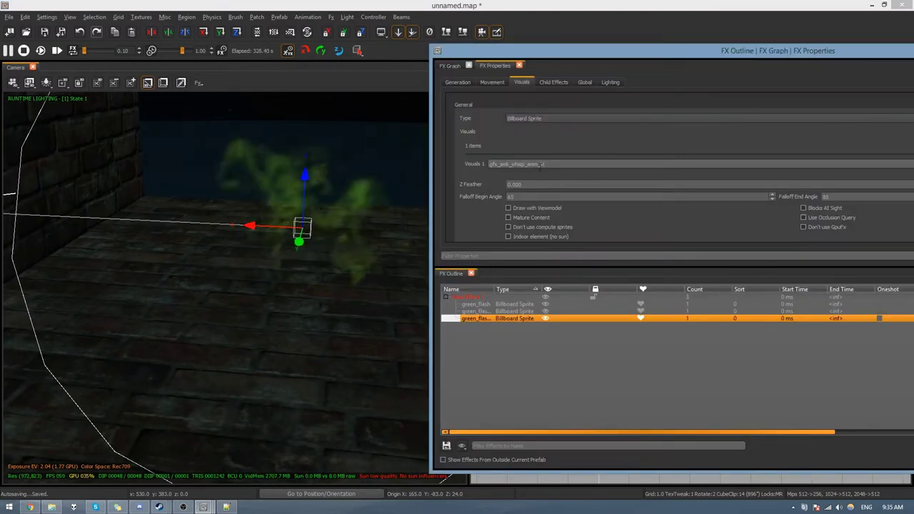
Set the smoke element's Width to 20 in its movement size settings.
click(495, 84)
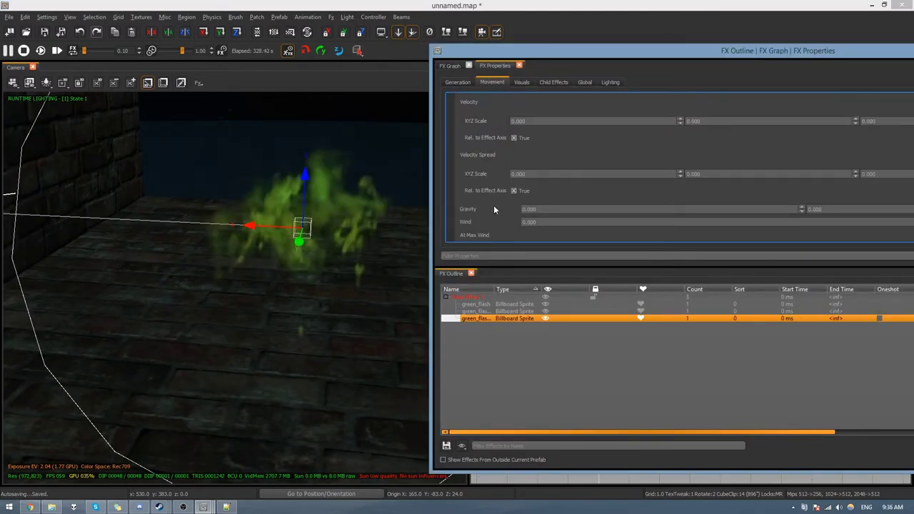
scroll(492, 201, up, 3)
scroll(491, 195, down, 10)
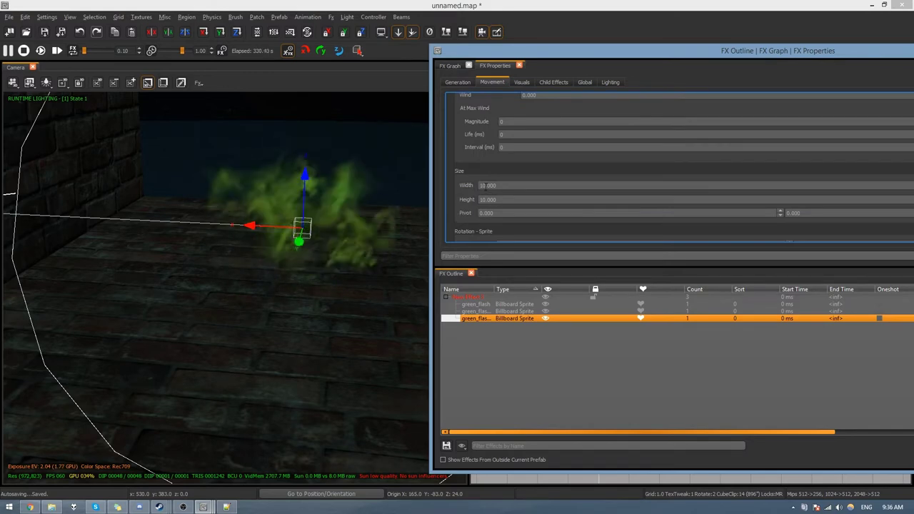
key(BackSpace)
text(2)
key(Return)
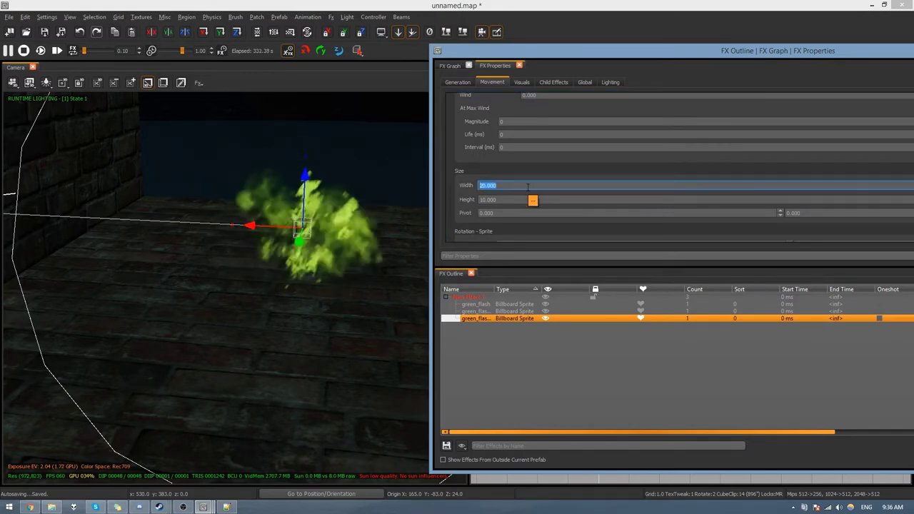
Set the smoke element's particle Life to 400 ms.
click(525, 83)
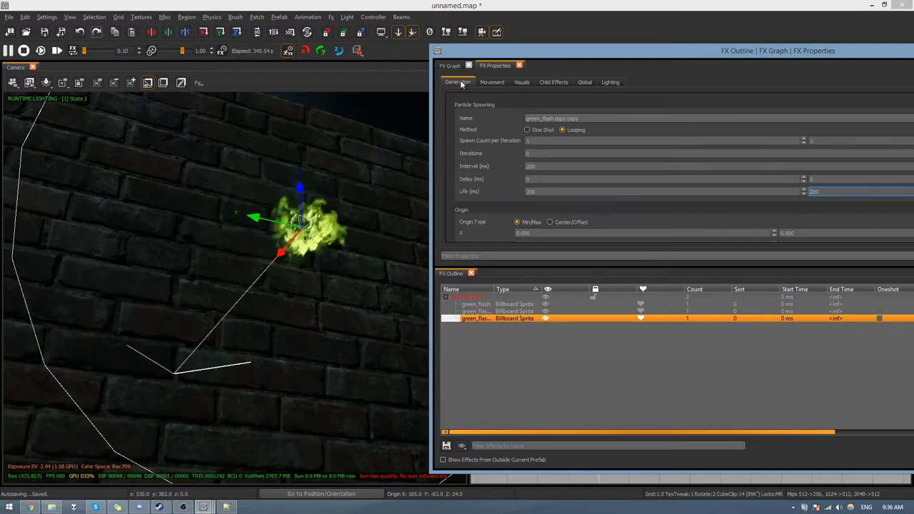
click(535, 192)
text(400)
key(Return)
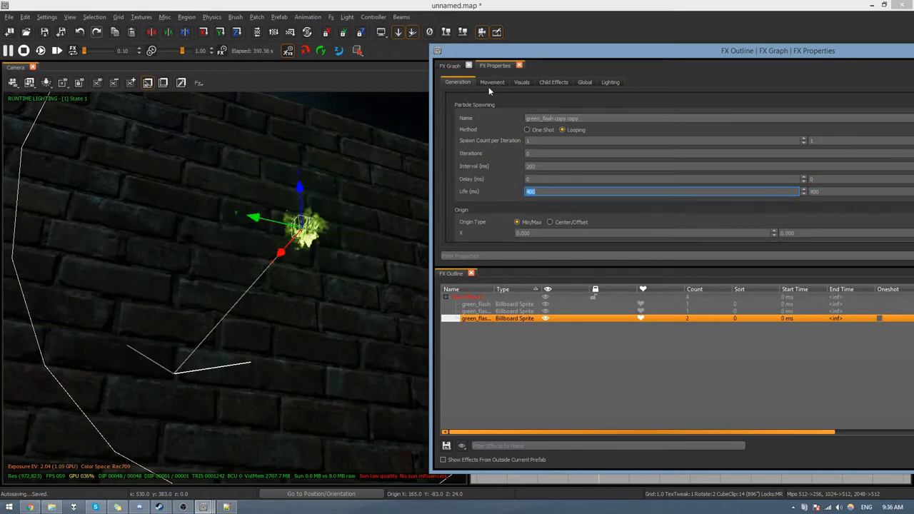
Lighten the smoke element's green by raising the red and blue knots of its Color curve to about 0.66.
click(450, 65)
click(489, 219)
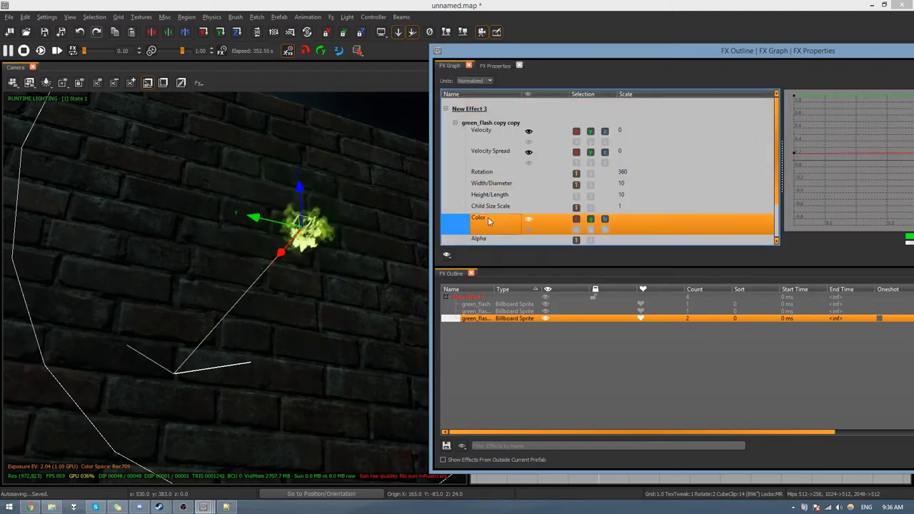
drag(762, 59, 530, 69)
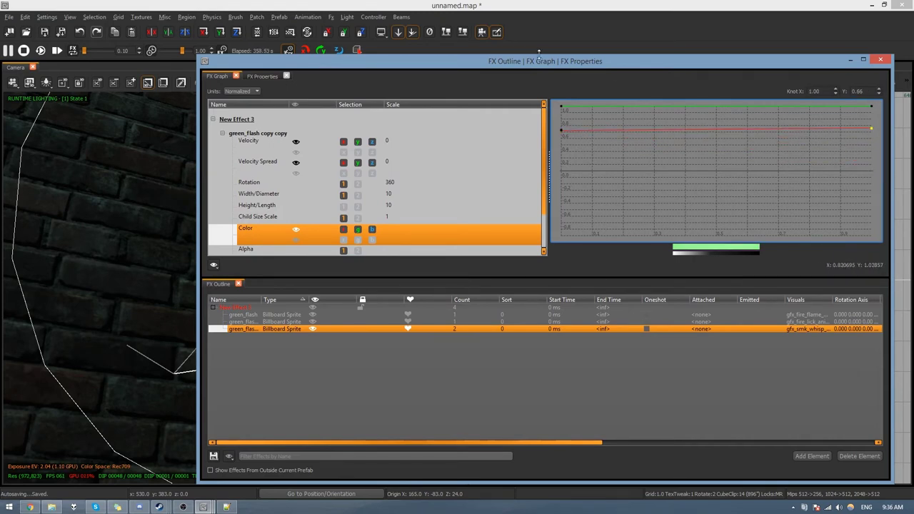
drag(539, 52, 863, 59)
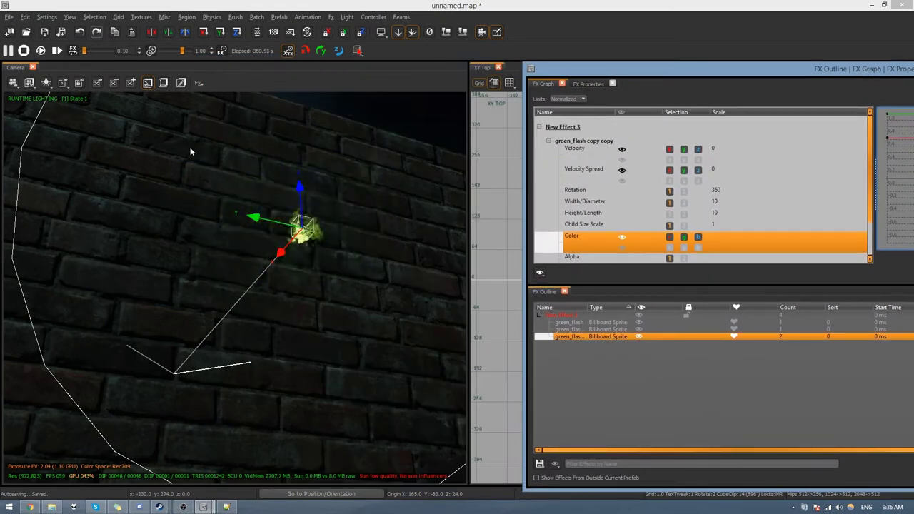
Inspect the middle knot of the smoke element's Alpha curve and view the effect from another angle in the camera.
ctrl+click(582, 224)
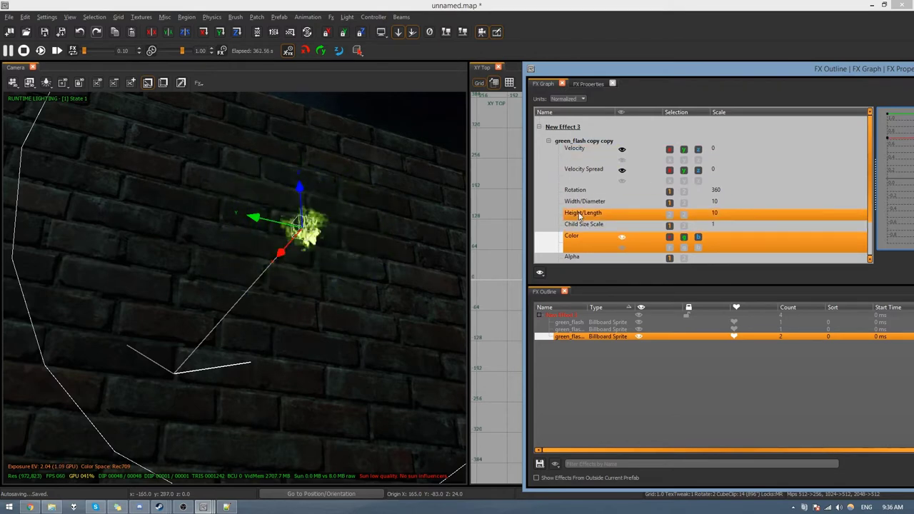
click(572, 256)
drag(695, 72, 409, 78)
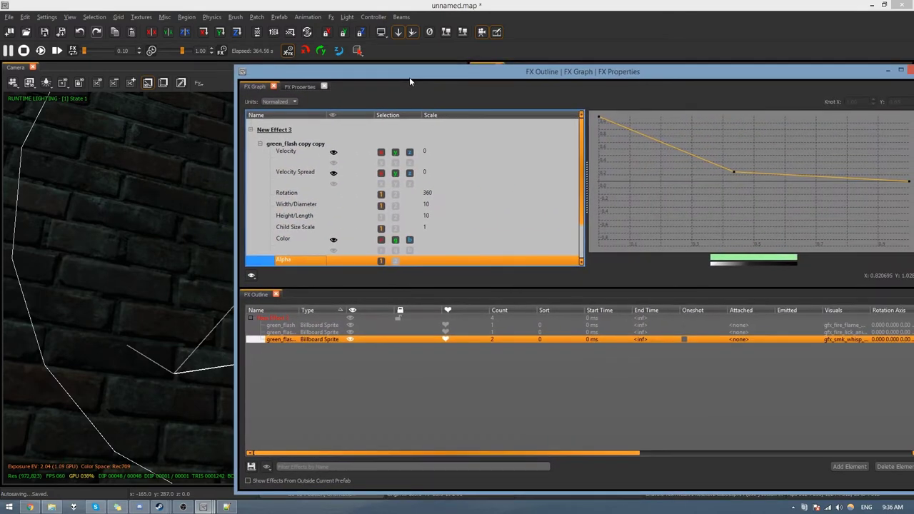
click(736, 172)
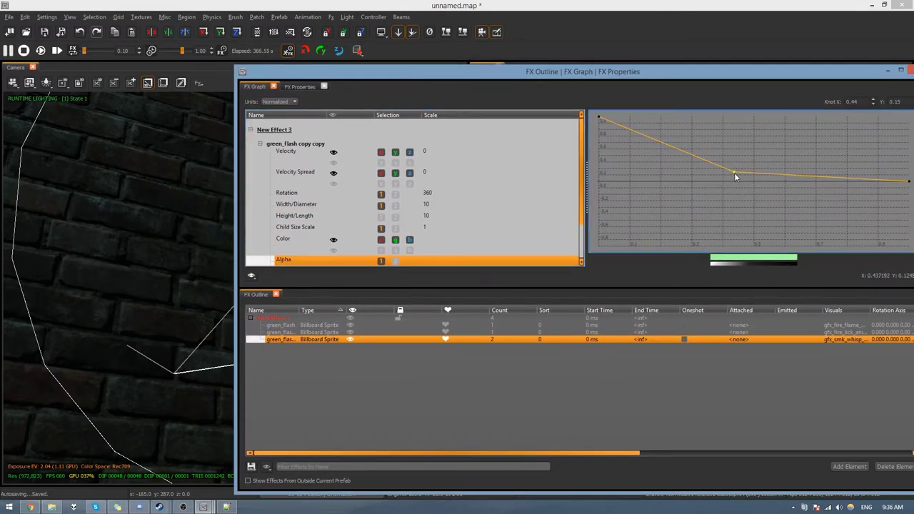
drag(593, 71, 900, 80)
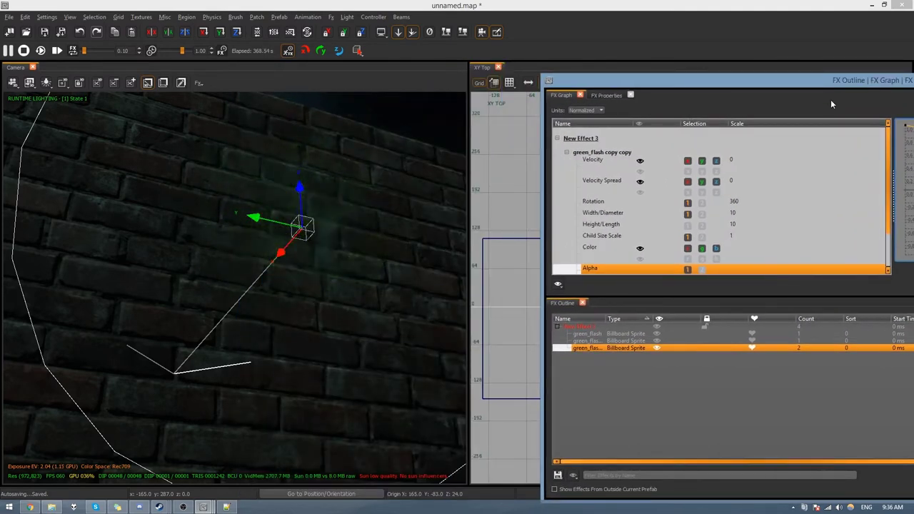
right_drag(307, 321, 360, 275)
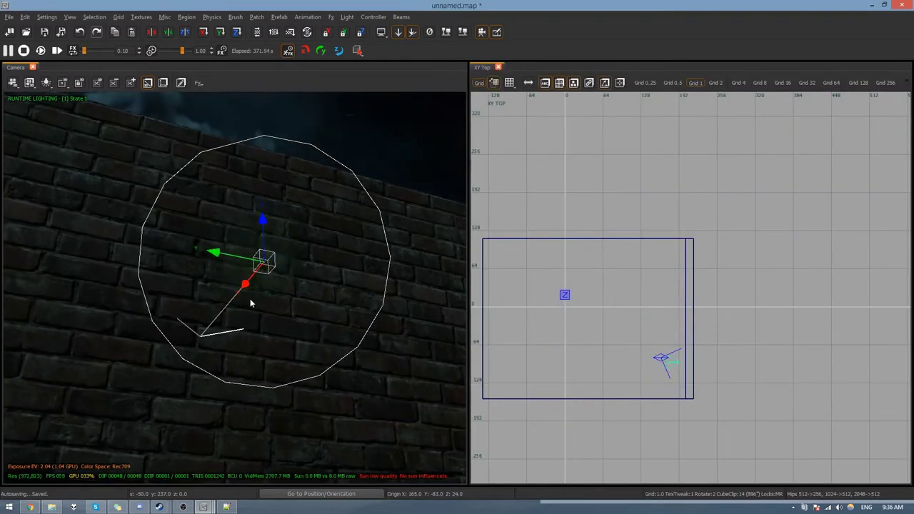
right_drag(250, 299, 271, 257)
key(alt+Tab)
double_click(272, 257)
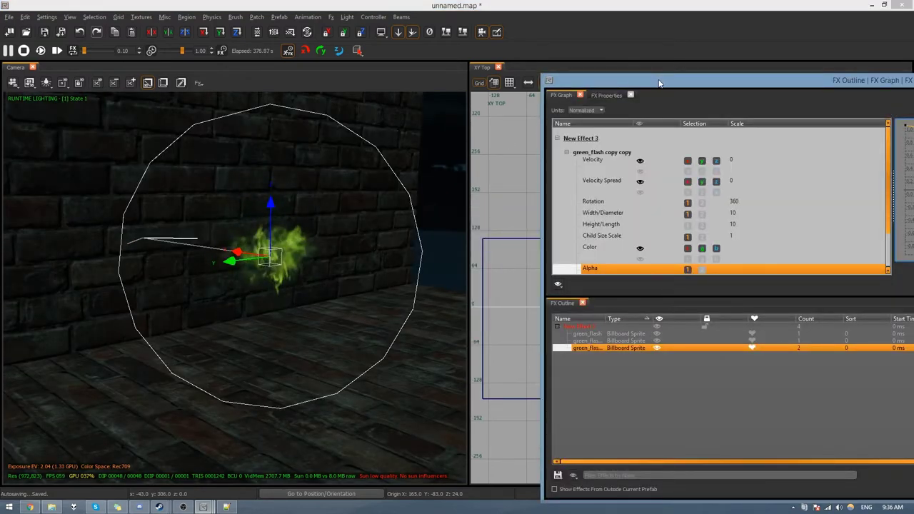
Add a new element to New Effect 3 and name it flash_light.
click(584, 367)
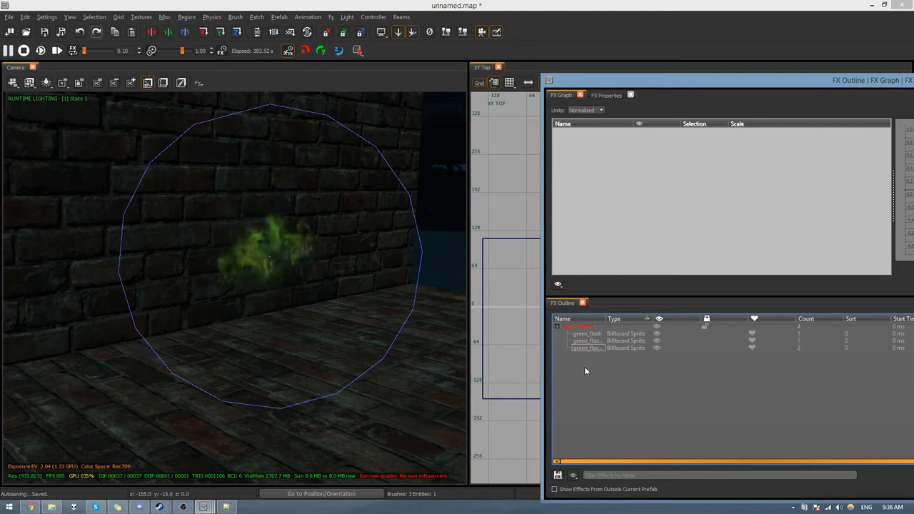
right_click(585, 368)
click(586, 328)
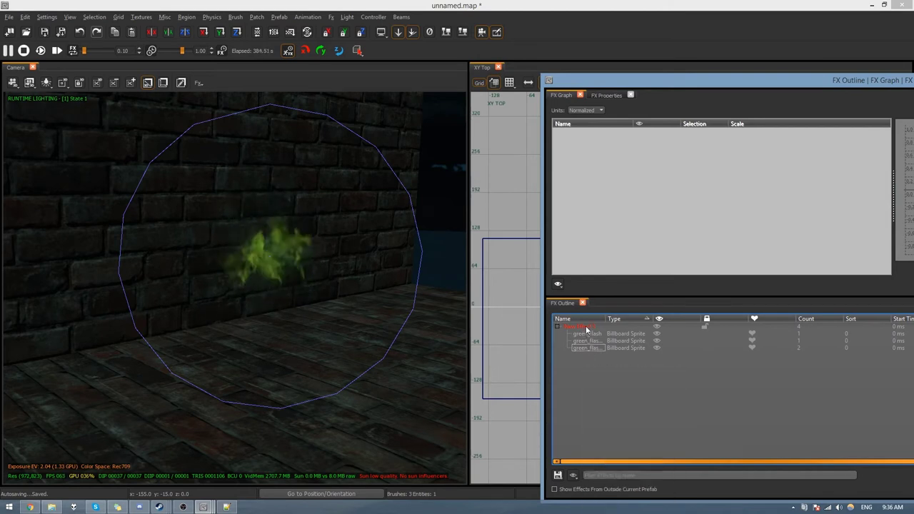
right_click(586, 326)
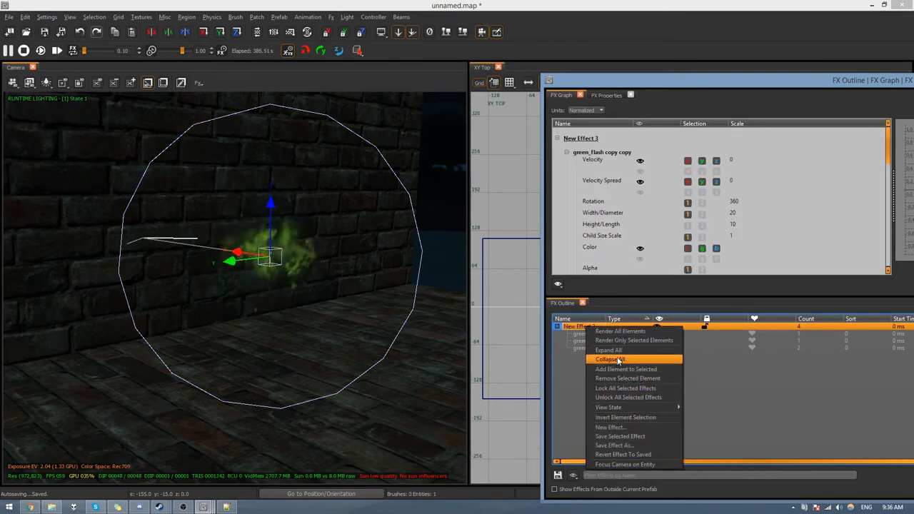
click(615, 370)
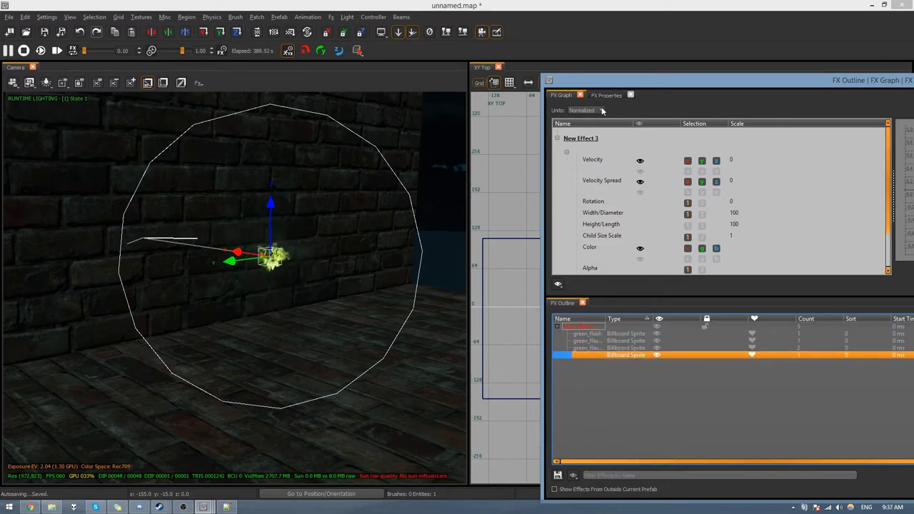
click(617, 93)
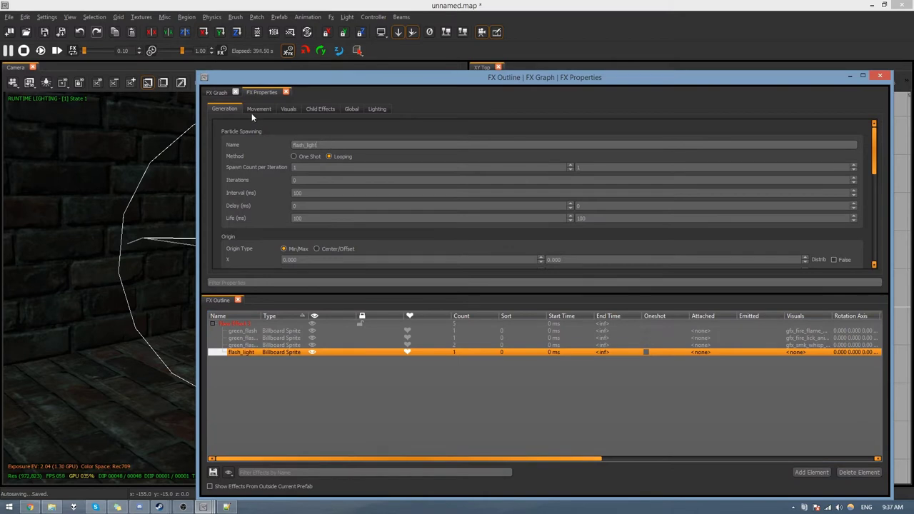
Change the flash_light element's type to Dynamic Light.
click(288, 108)
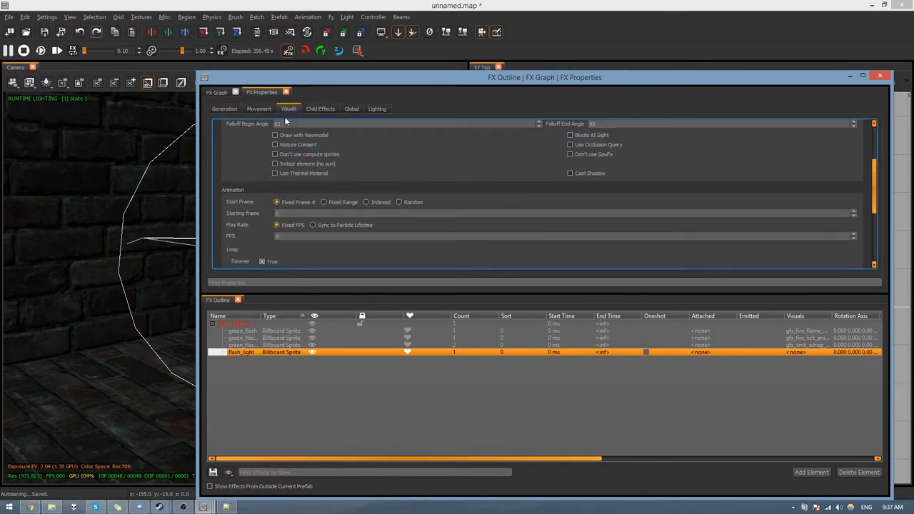
scroll(301, 164, up, 1)
click(289, 145)
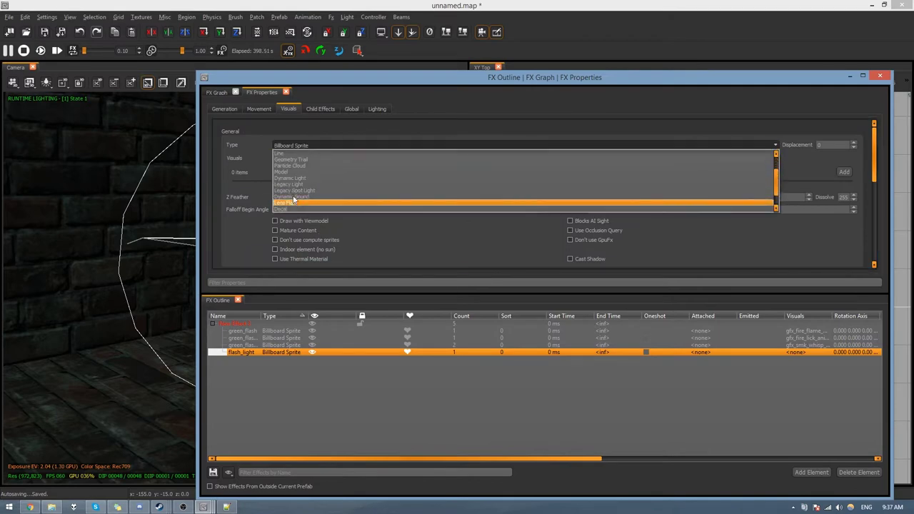
click(302, 177)
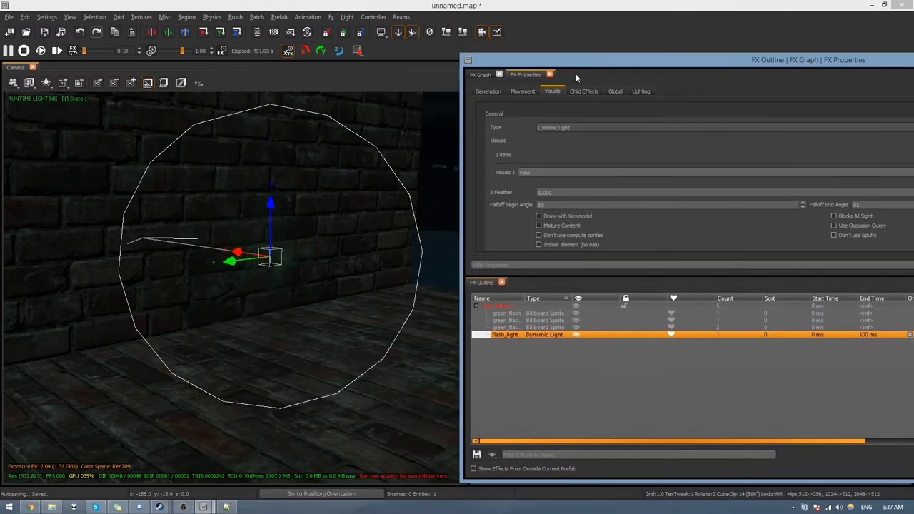
right_drag(259, 269, 309, 232)
key(alt+Tab)
Set flash_light's animation play rate to Sync to Particle Lifetime.
drag(582, 60, 416, 45)
scroll(351, 185, down, 5)
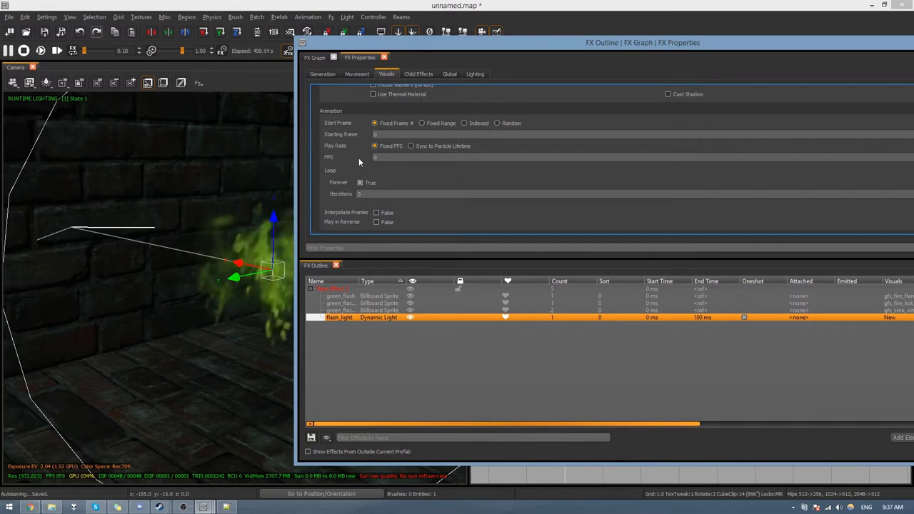
click(412, 146)
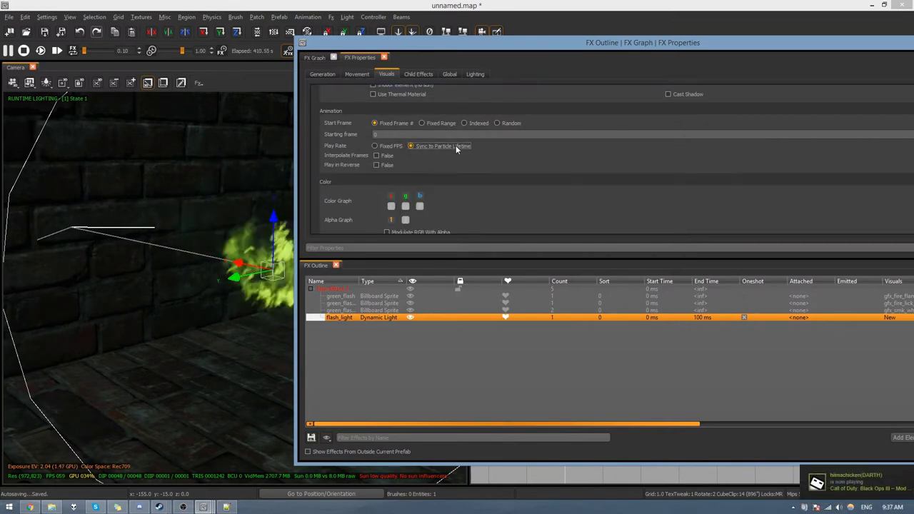
Set flash_light's Light Intensity to 1 and its Light Radius to 5.
scroll(455, 146, down, 2)
scroll(457, 149, down, 1)
drag(425, 165, 353, 175)
text(1)
click(347, 189)
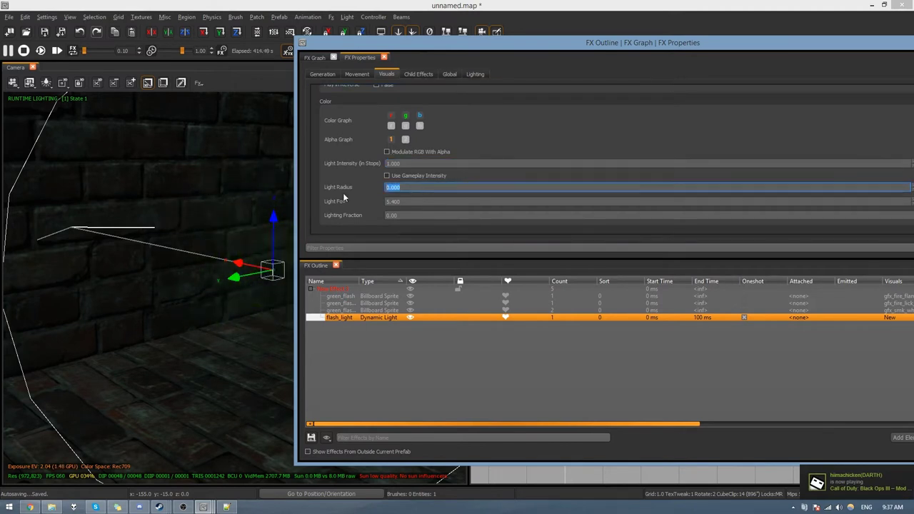
text(5)
key(Return)
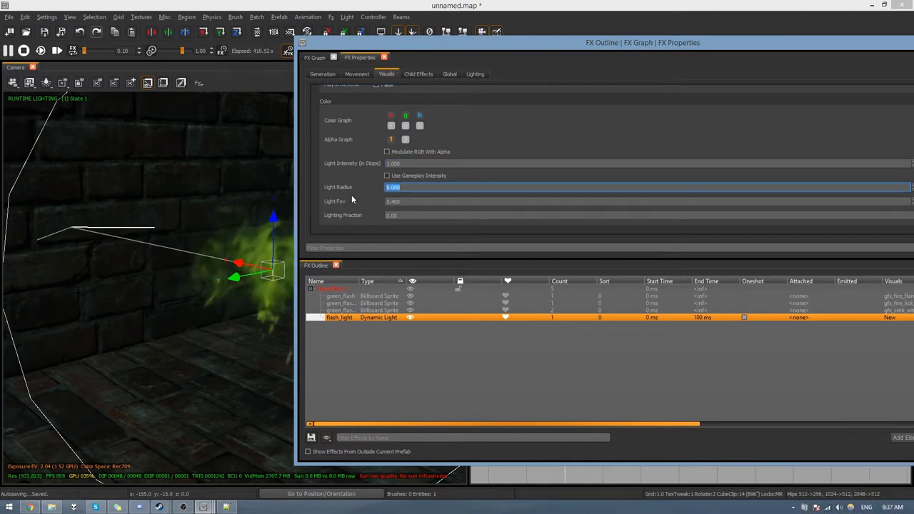
Set flash_light's Lighting Fraction to 1 and its spawn method to Looping.
click(350, 215)
text(1)
key(Return)
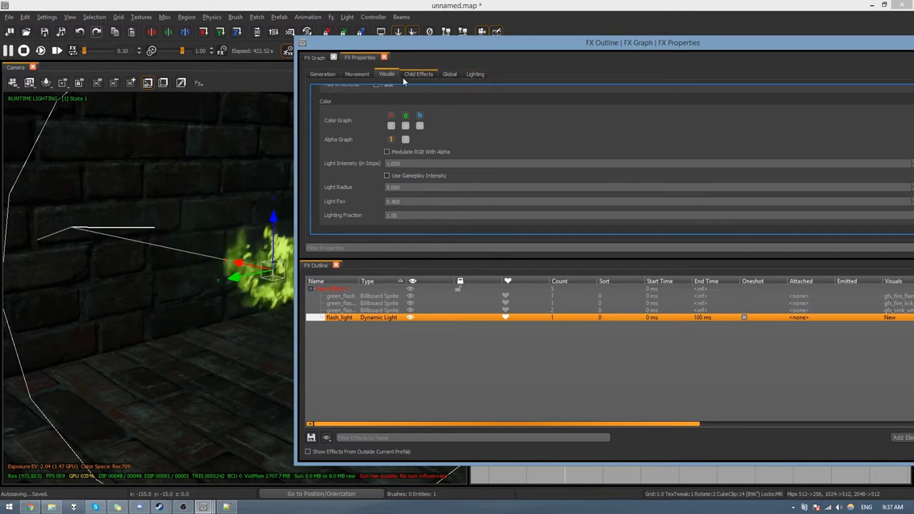
click(325, 74)
click(407, 121)
drag(401, 52, 546, 59)
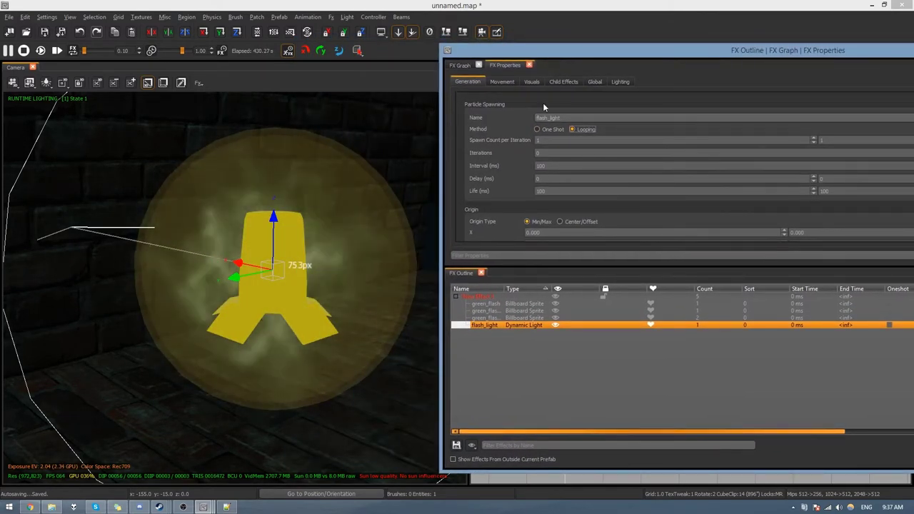
Set flash_light's Light Intensity to 2 stops.
click(563, 81)
click(531, 81)
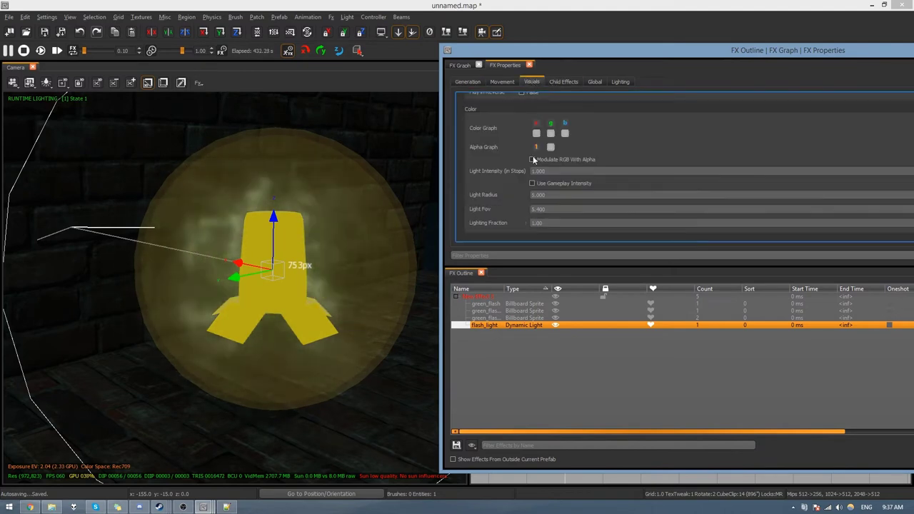
click(512, 223)
text(2)
key(Return)
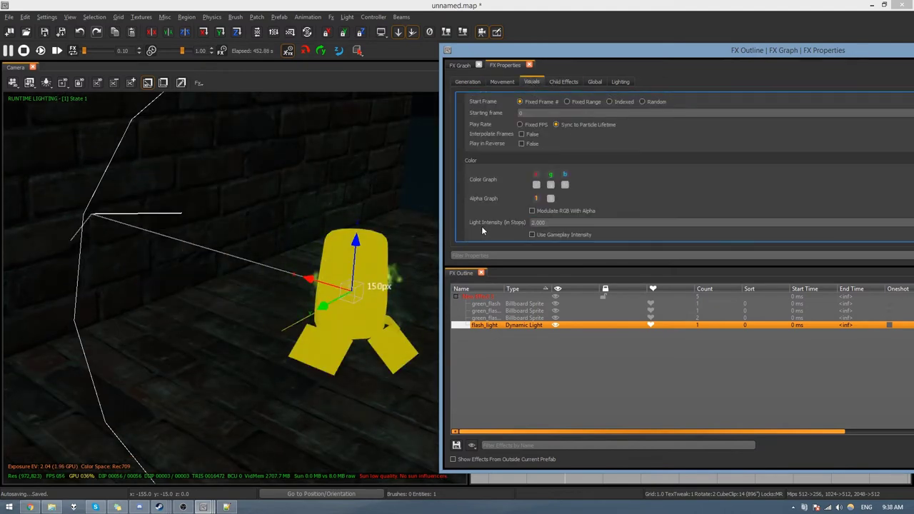
Set flash_light's Light Radius to 10 and its Light Fov to 122.
scroll(483, 225, down, 3)
click(510, 193)
text(10)
key(Return)
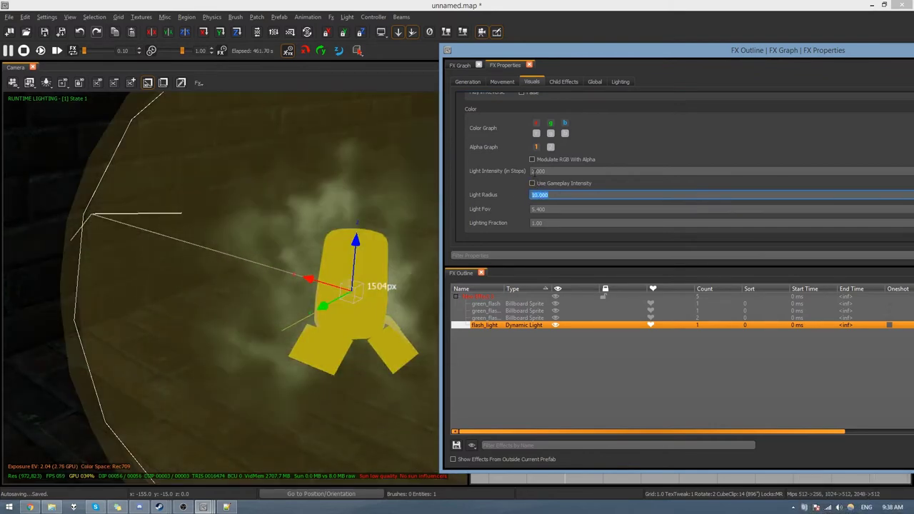
click(533, 209)
text(18)
key(Return)
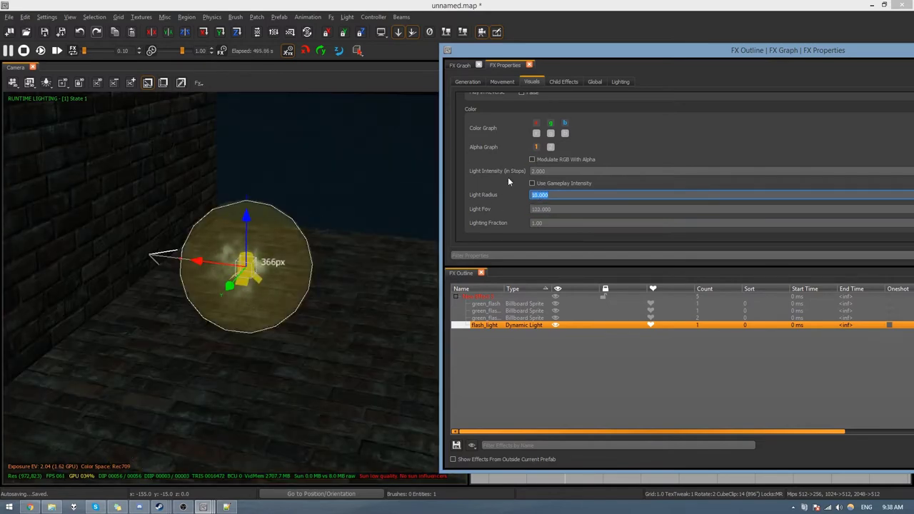
Make flash_light's Light Intensity curve fall to about 0 at the end of its lifetime.
scroll(523, 173, up, 4)
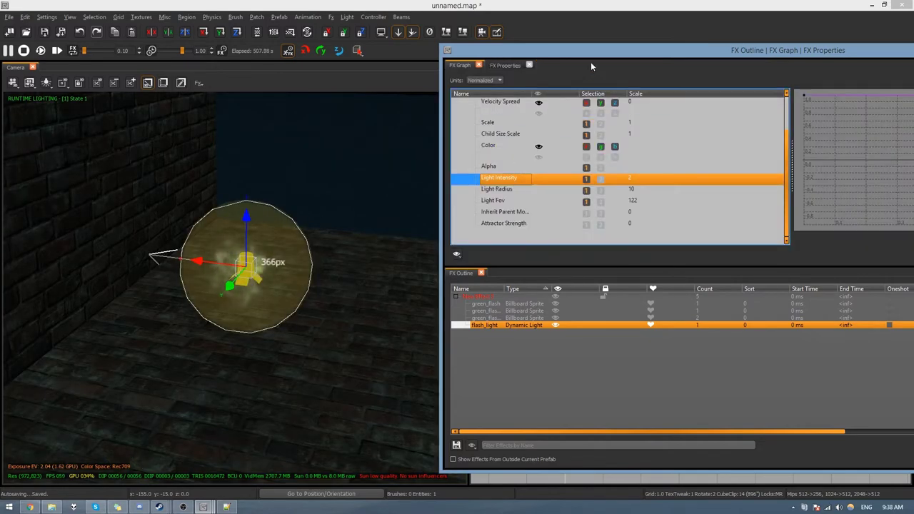
drag(590, 52, 236, 60)
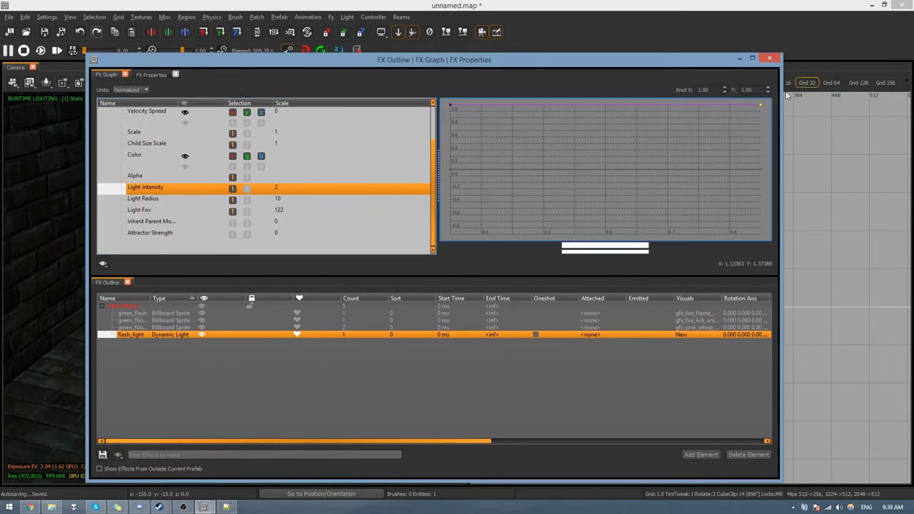
drag(760, 103, 747, 169)
drag(388, 60, 682, 47)
Lower the red curve in flash_light's Color graph to about 0.1 at the start and 0.30 at the end.
ctrl+click(461, 187)
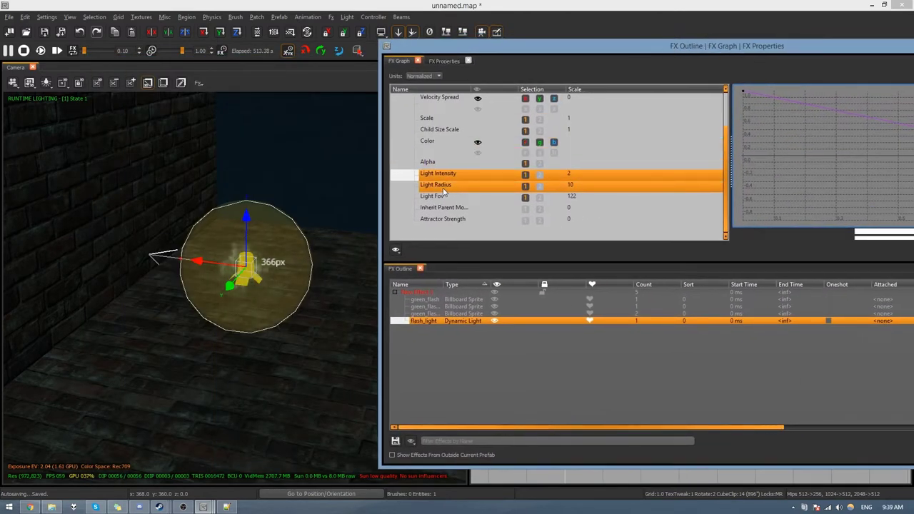
click(441, 148)
drag(661, 41, 432, 42)
drag(516, 92, 506, 184)
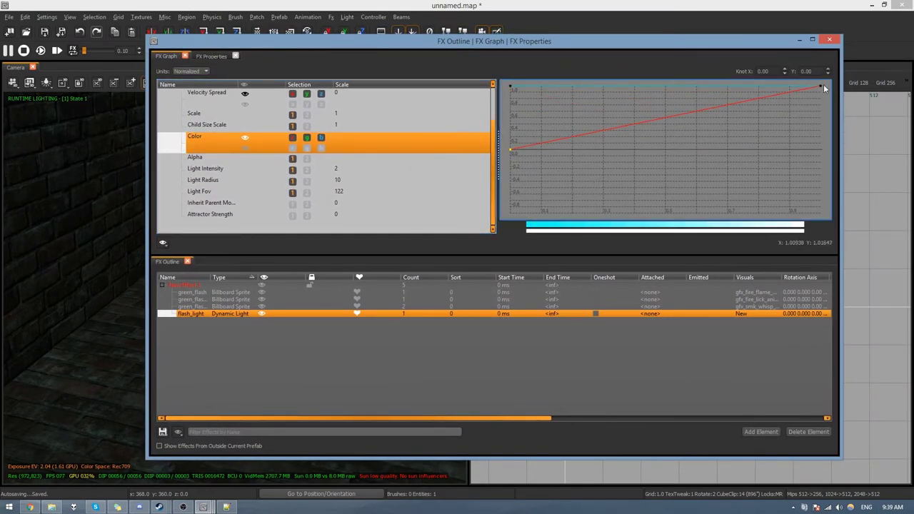
drag(820, 86, 693, 138)
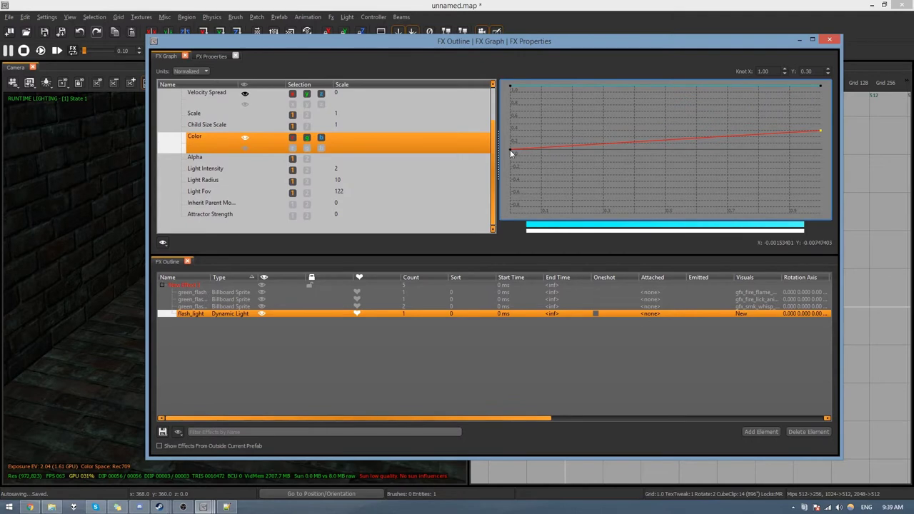
Lower the blue curve in flash_light's Color graph to 0.27 at the start and about 0.4 at the end.
click(322, 137)
drag(510, 86, 505, 122)
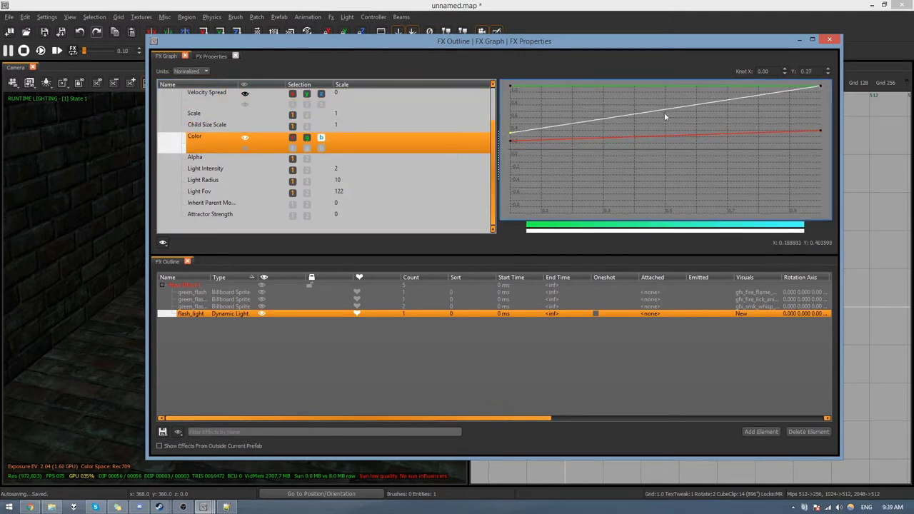
drag(821, 87, 824, 123)
drag(570, 43, 877, 41)
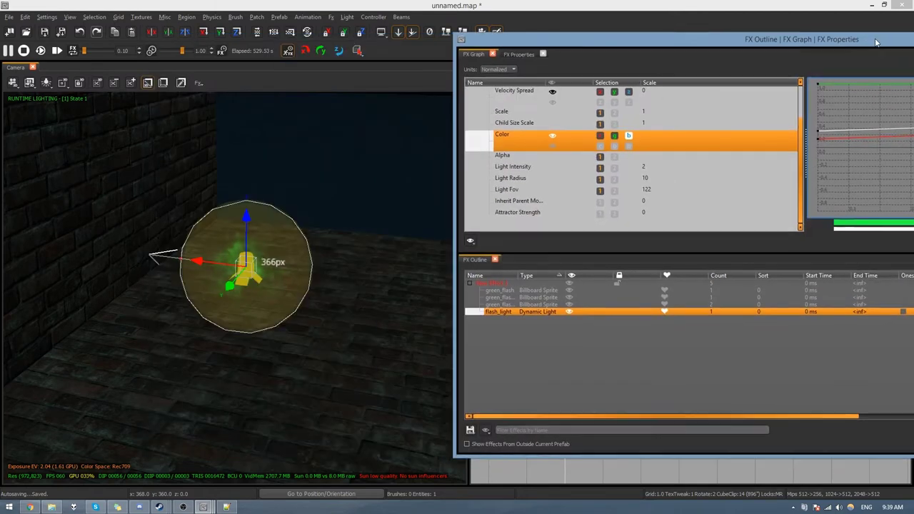
click(286, 263)
key(alt+Tab)
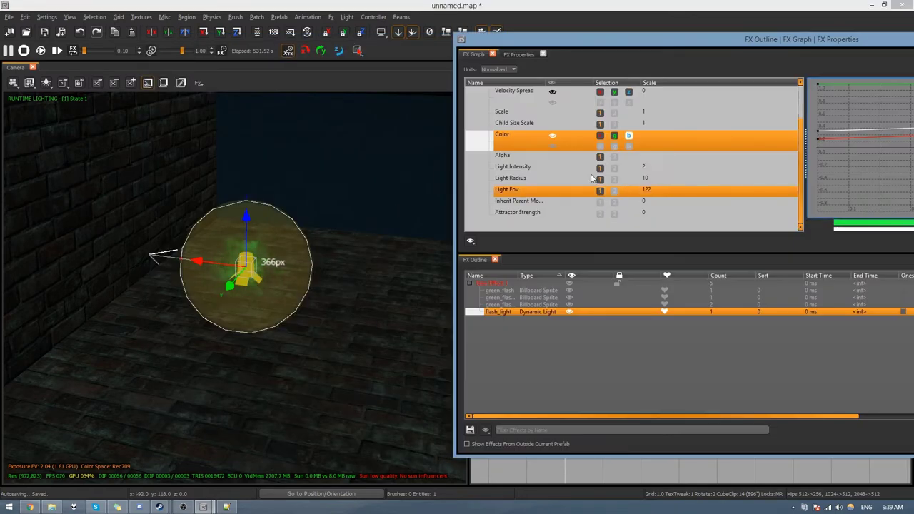
Try a Light Radius of 20 on flash_light, and set it back to 10.
click(519, 54)
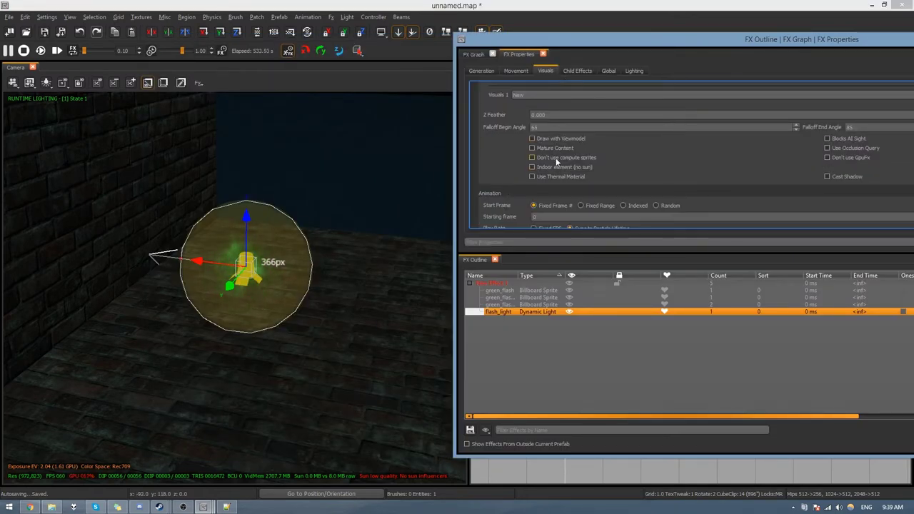
scroll(557, 160, down, 4)
drag(569, 181, 506, 183)
text(2)
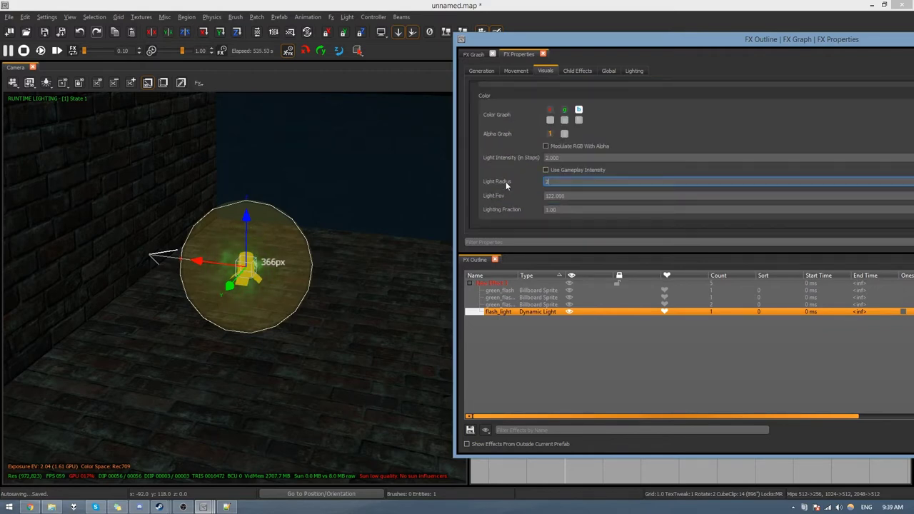
text(0)
key(Return)
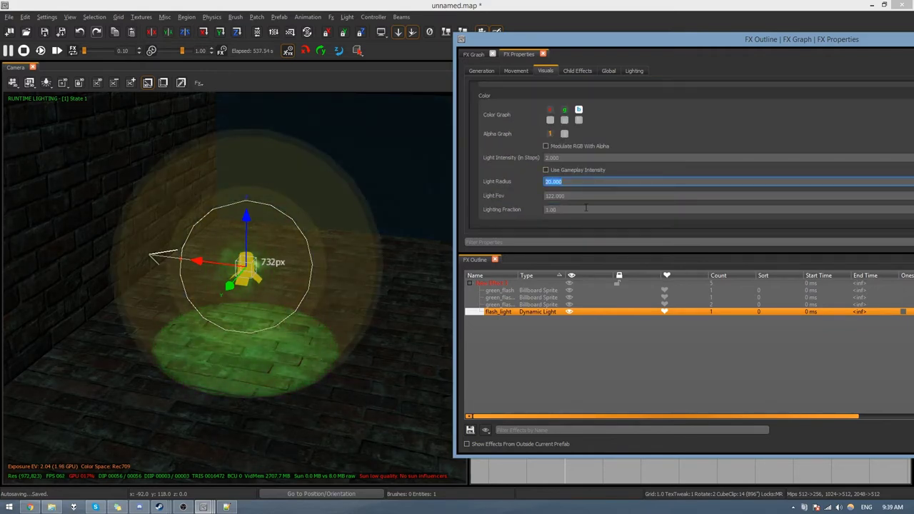
text(10)
key(Return)
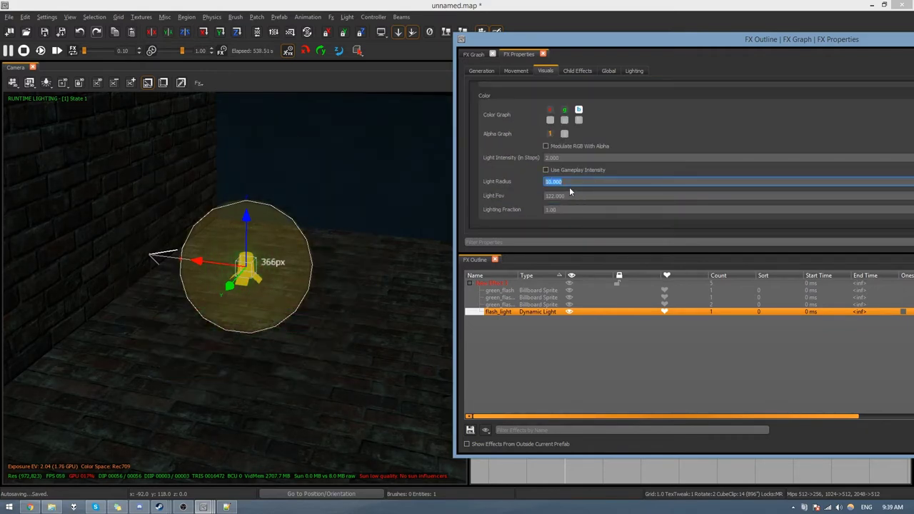
Select all four elements of the effect and set their spawn method to One Shot.
click(481, 71)
shift+click(502, 291)
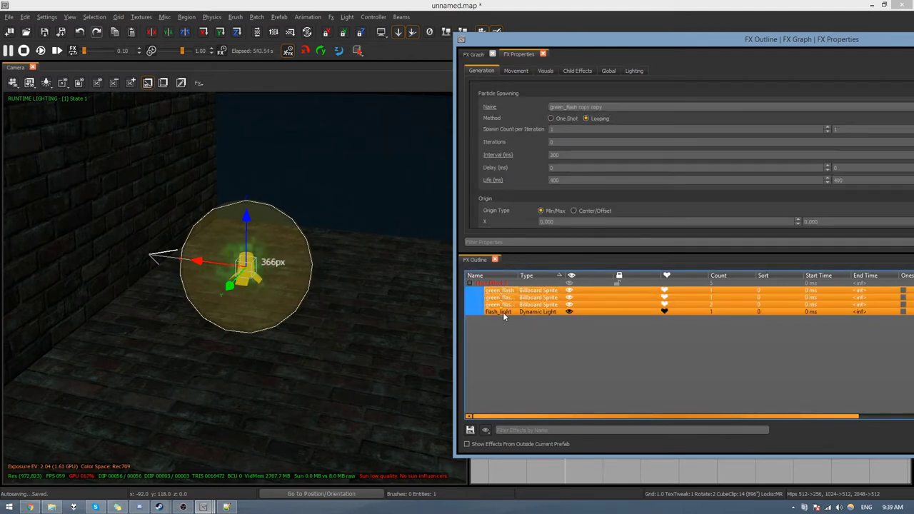
click(559, 119)
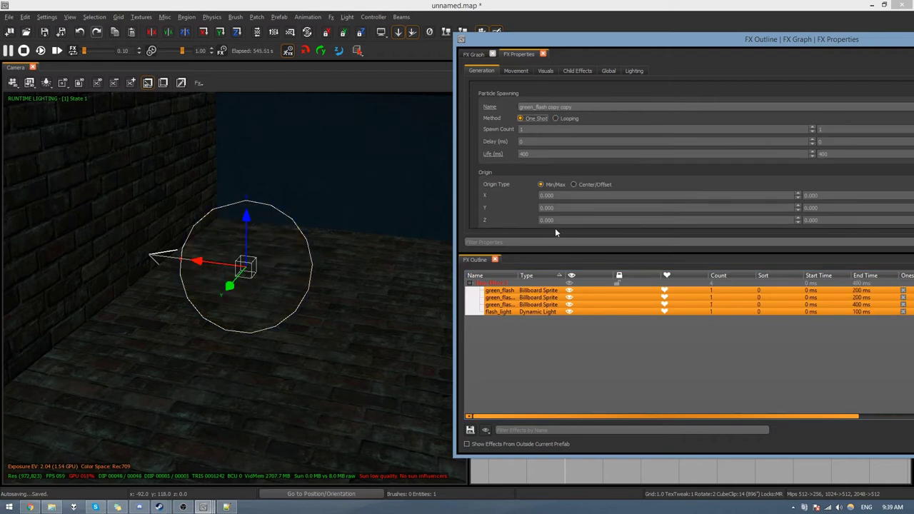
Preview the one-shot effect in the camera view with the effect deselected.
click(24, 51)
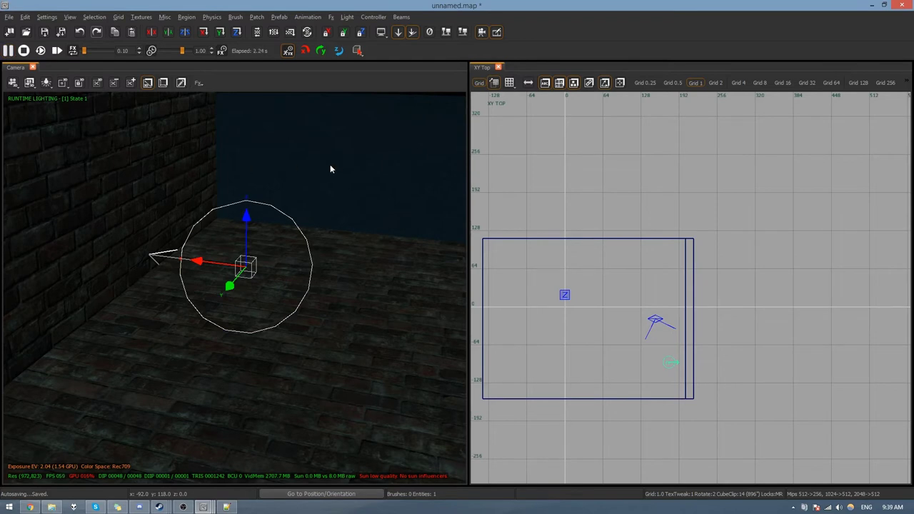
key(Escape)
scroll(178, 201, up, 1)
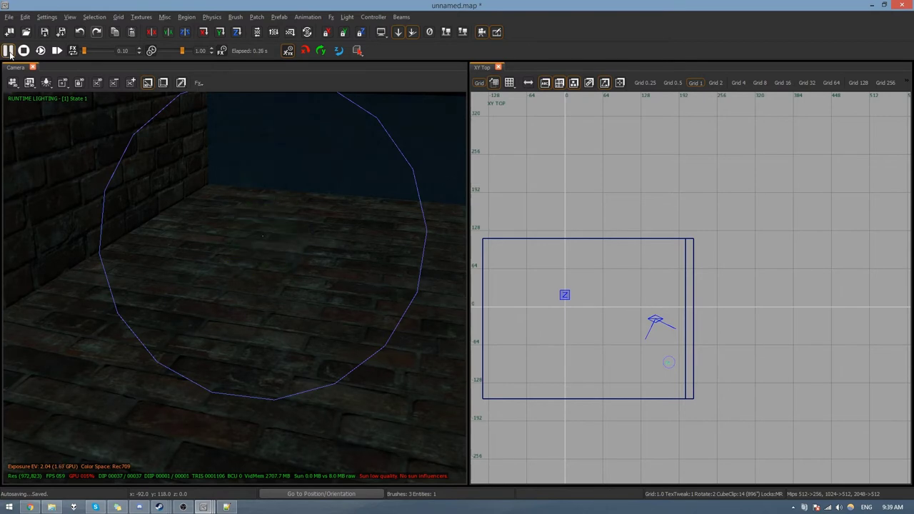
click(25, 51)
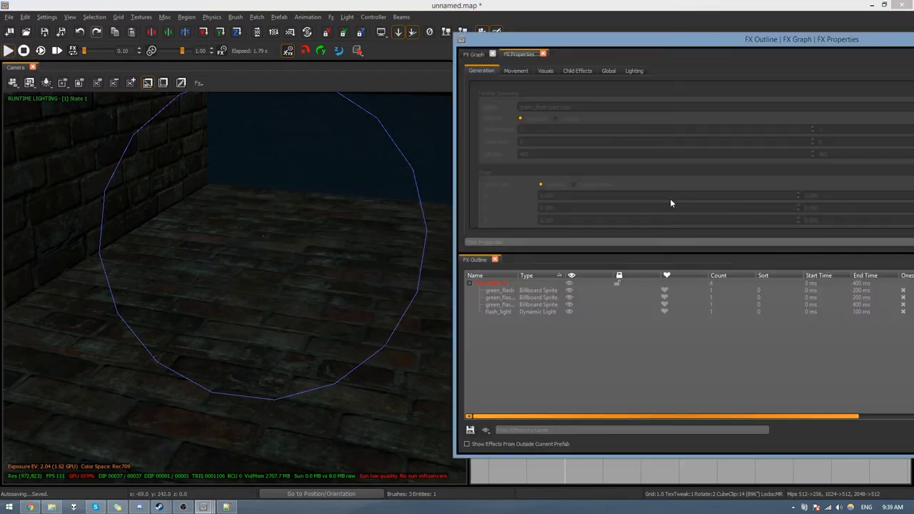
Save New Effect 3 in the weapon folder as fx_muz_rg.
click(500, 311)
click(503, 297)
click(504, 290)
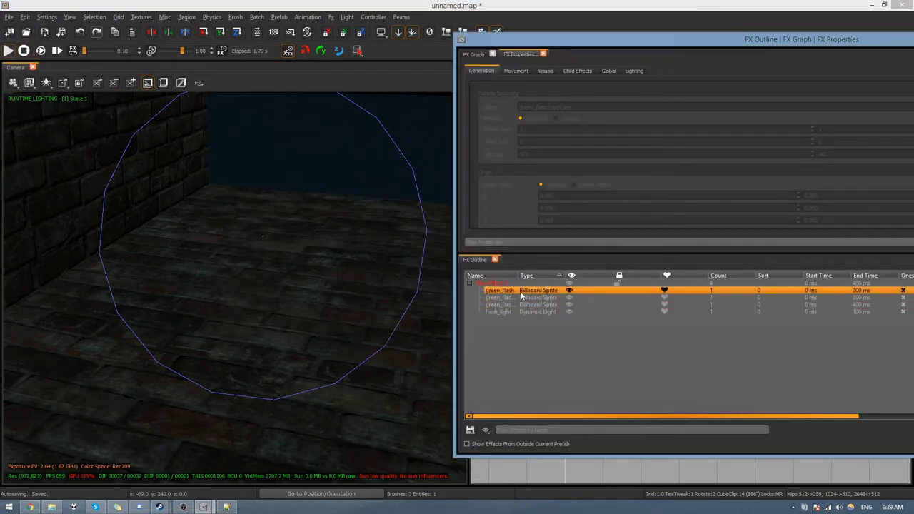
shift+click(515, 297)
click(500, 285)
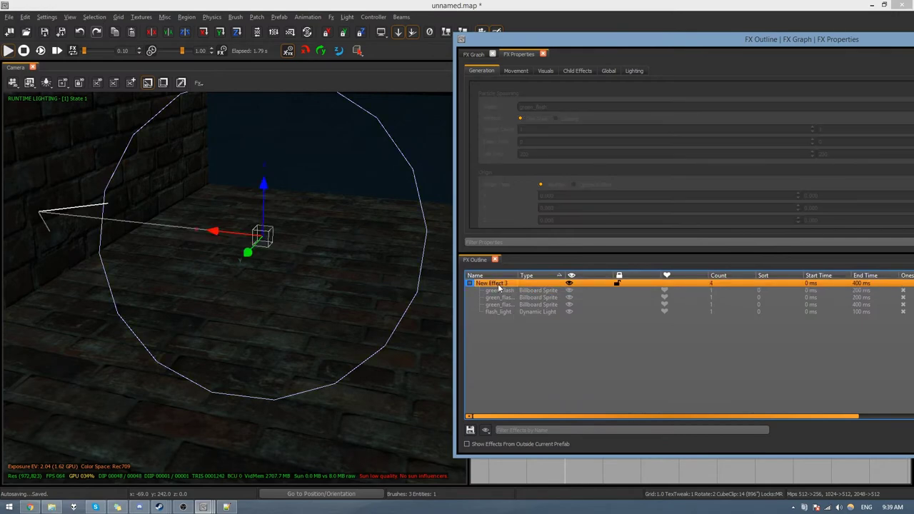
right_click(500, 286)
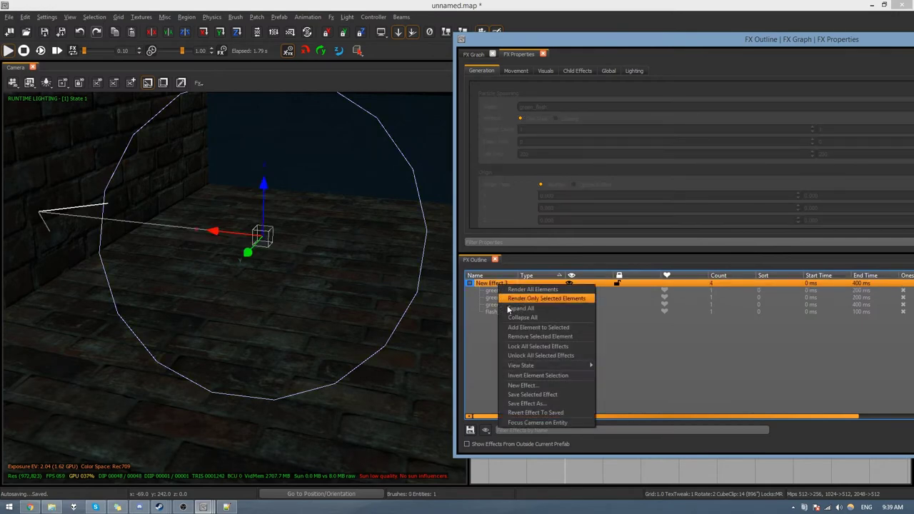
click(527, 395)
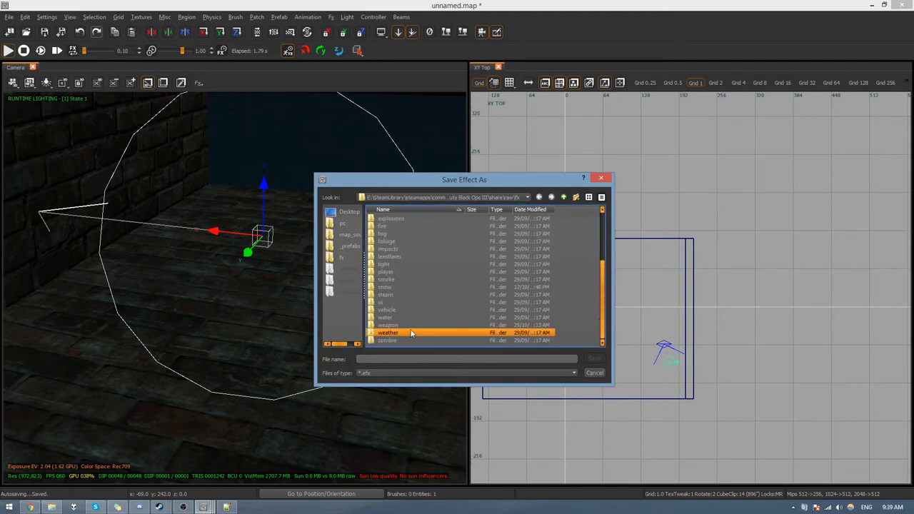
double_click(415, 324)
click(397, 358)
text(fx_muz_rg)
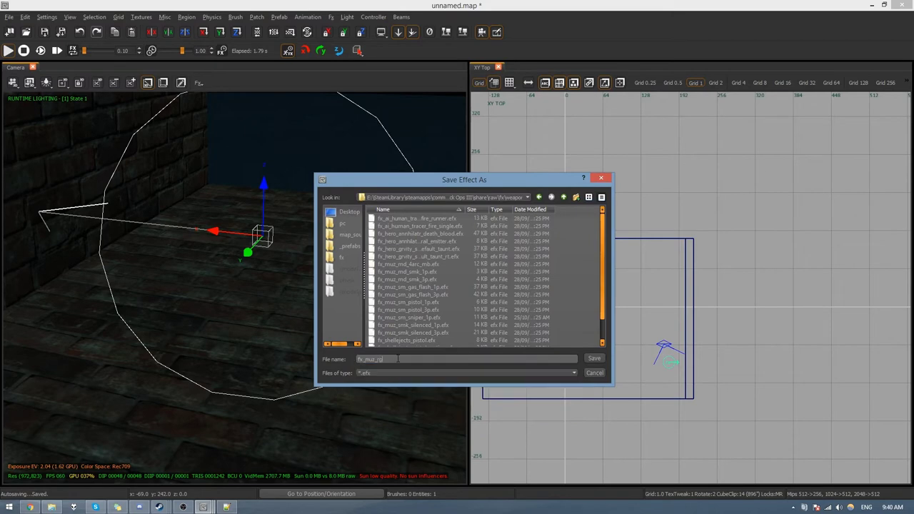
key(Return)
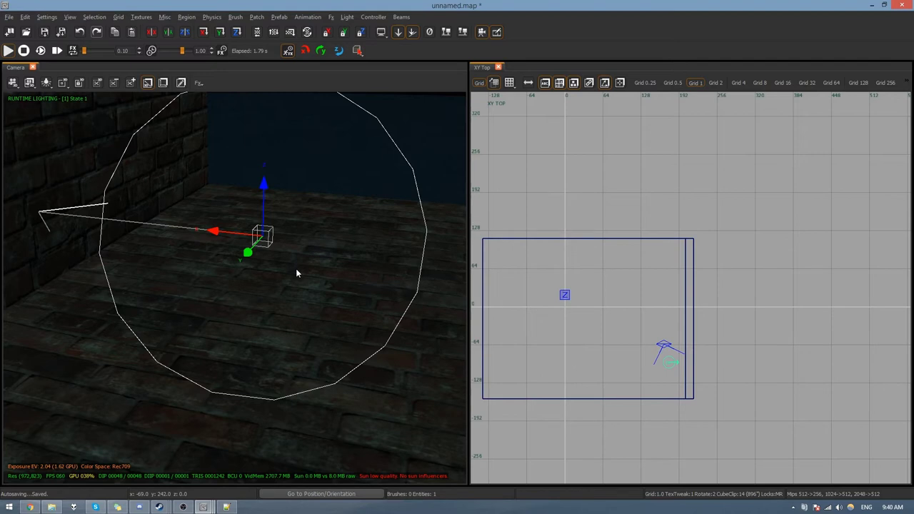
Play the saved effect briefly, pause playback and deselect the effect.
click(7, 51)
click(9, 51)
key(Escape)
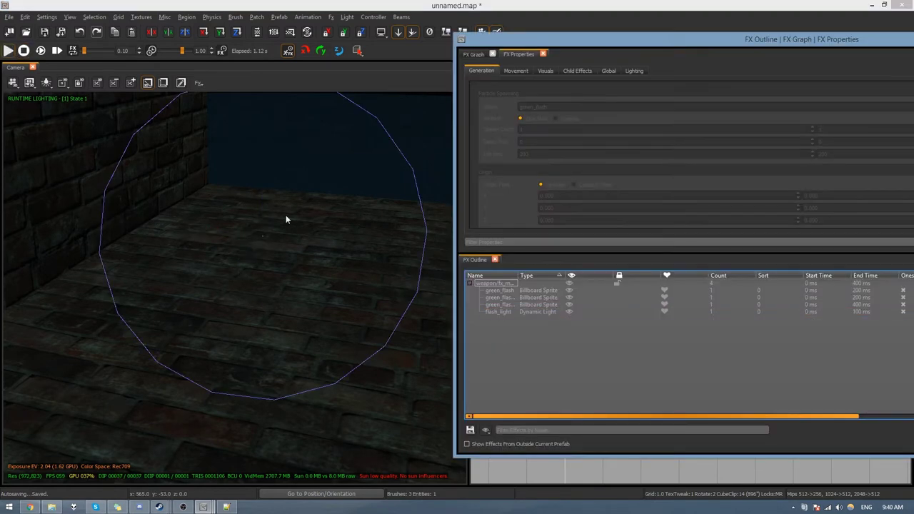
Create another new effect on a clear floor area and name its billboard sprite element flame.
right_drag(321, 257, 247, 235)
mouse_move(293, 267)
right_down()
mouse_move(350, 275)
mouse_move(292, 268)
right_up()
key(alt+Tab)
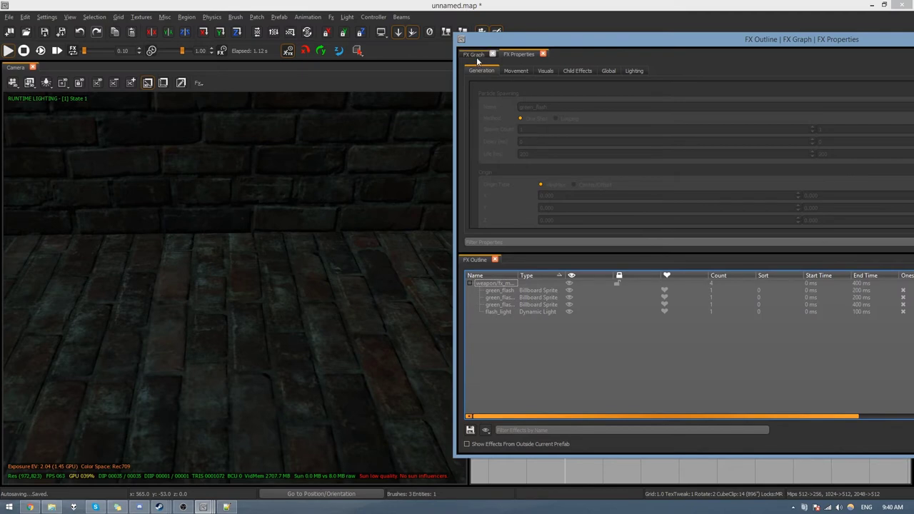
right_click(503, 341)
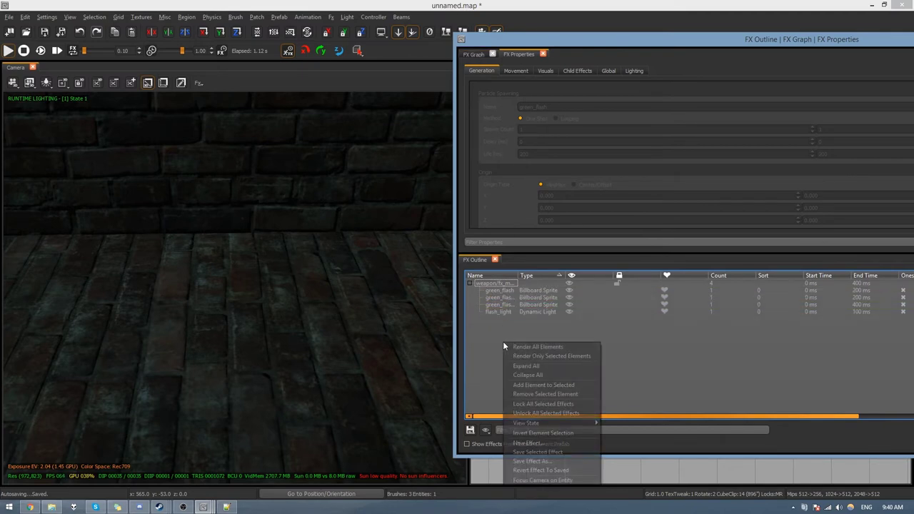
click(528, 443)
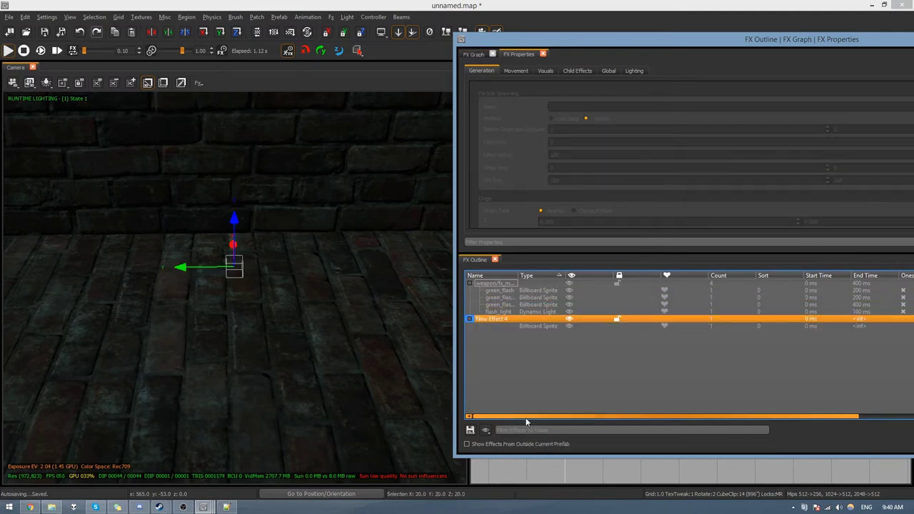
click(499, 326)
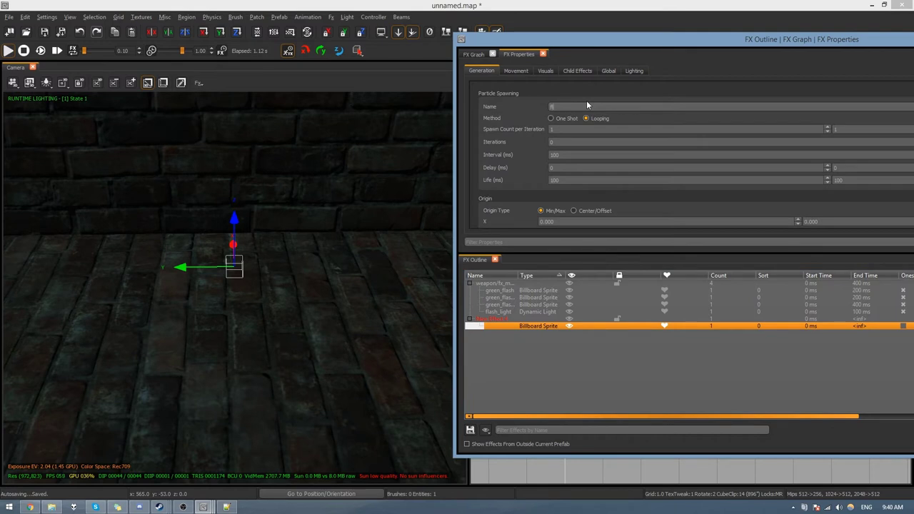
click(543, 71)
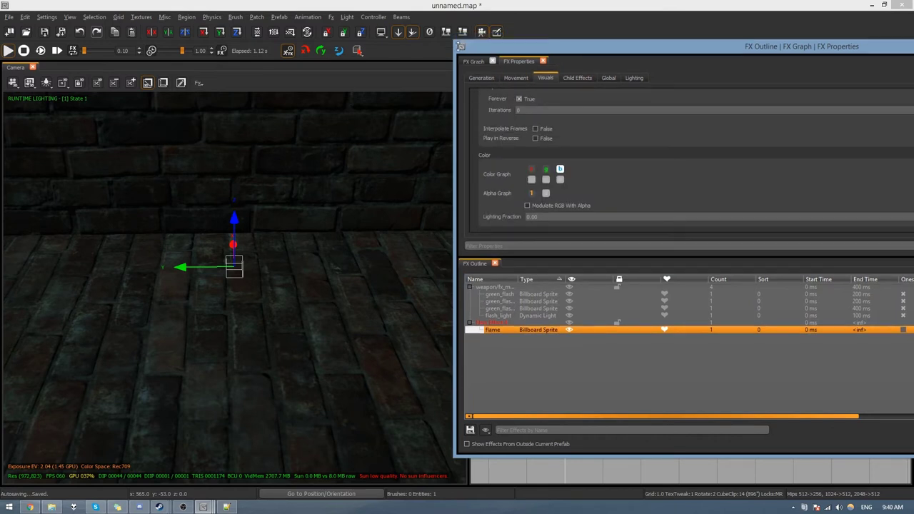
Add the fire material gfx_fire_flame_base_2_anim_lit_full_dark_desat as the first visual of the flame element.
drag(587, 44, 358, 54)
scroll(415, 143, up, 5)
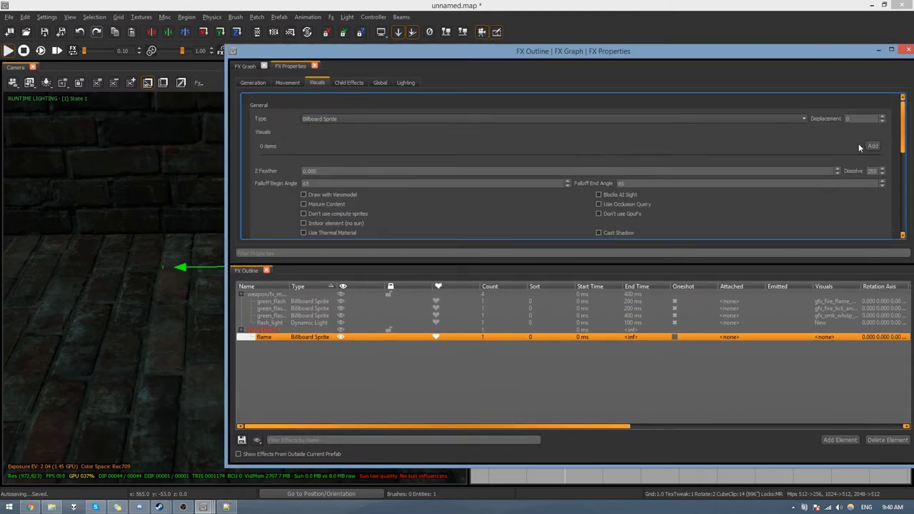
click(872, 146)
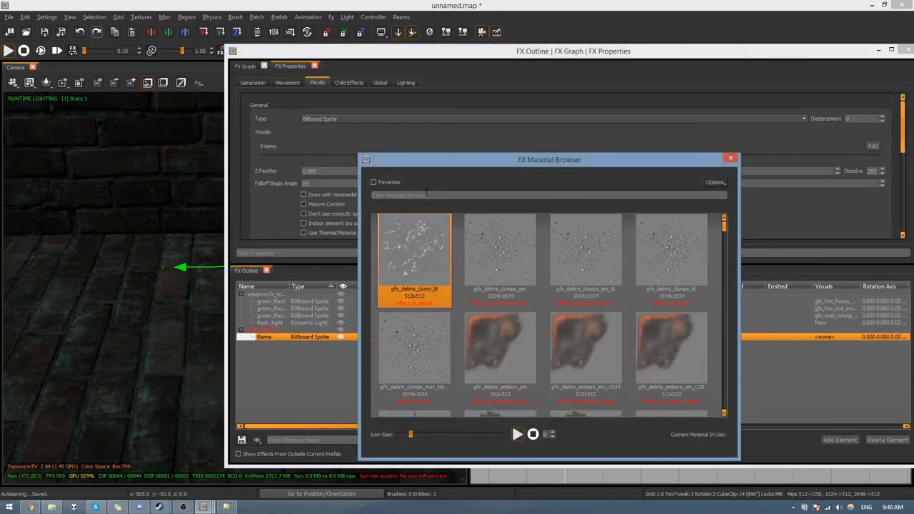
click(426, 193)
text(fire)
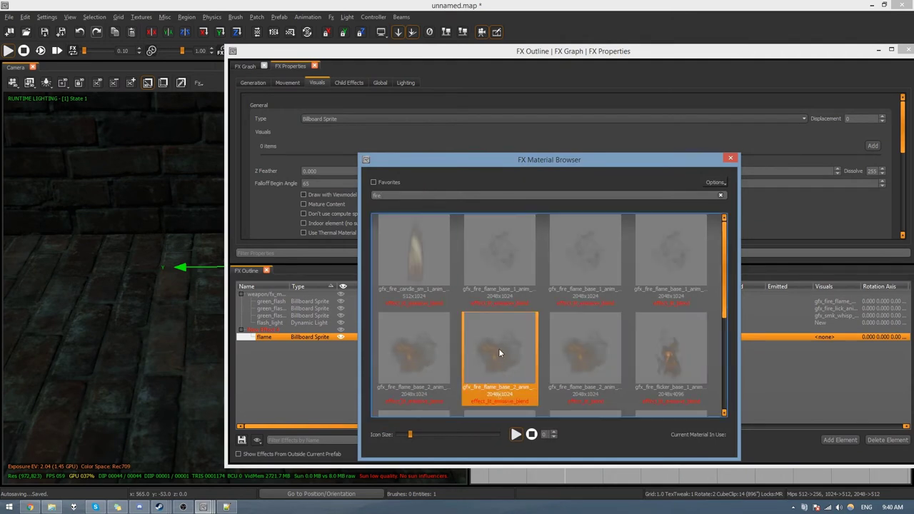
click(516, 435)
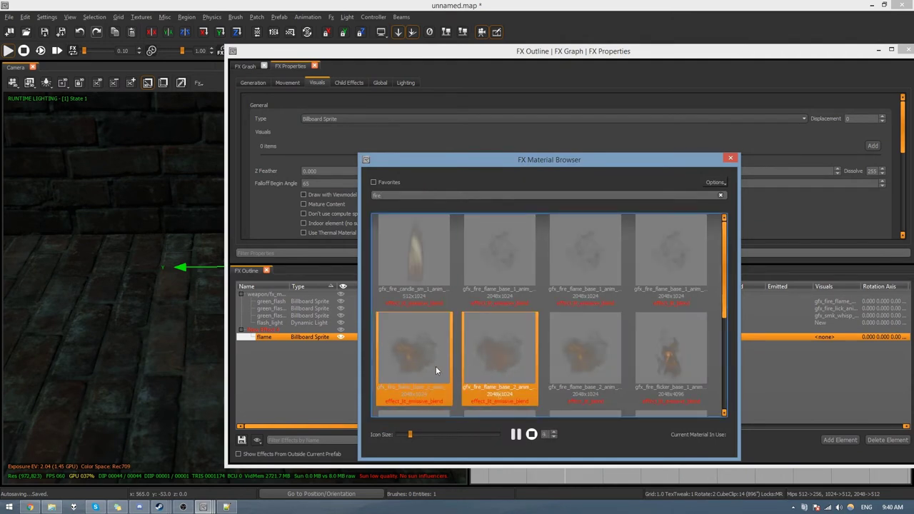
click(502, 366)
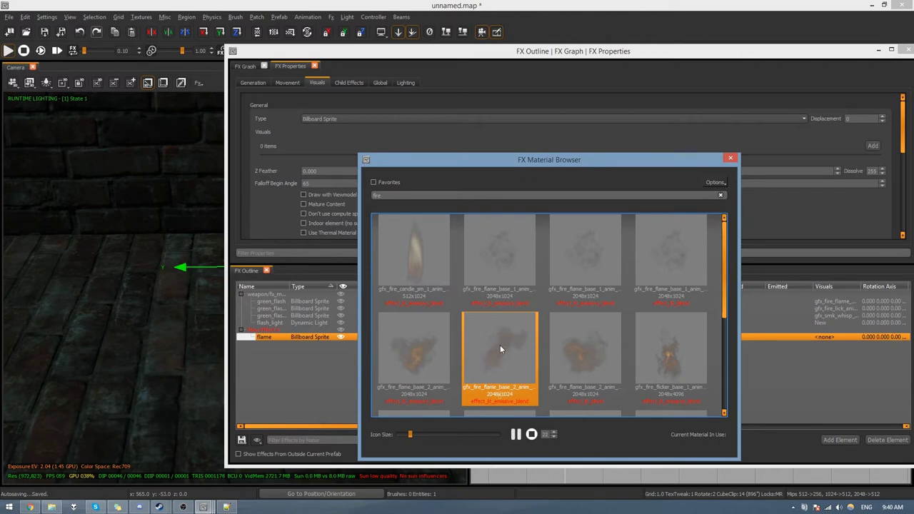
double_click(500, 345)
Play the looping flame and look through its generation, child effect and global properties.
drag(442, 56, 631, 55)
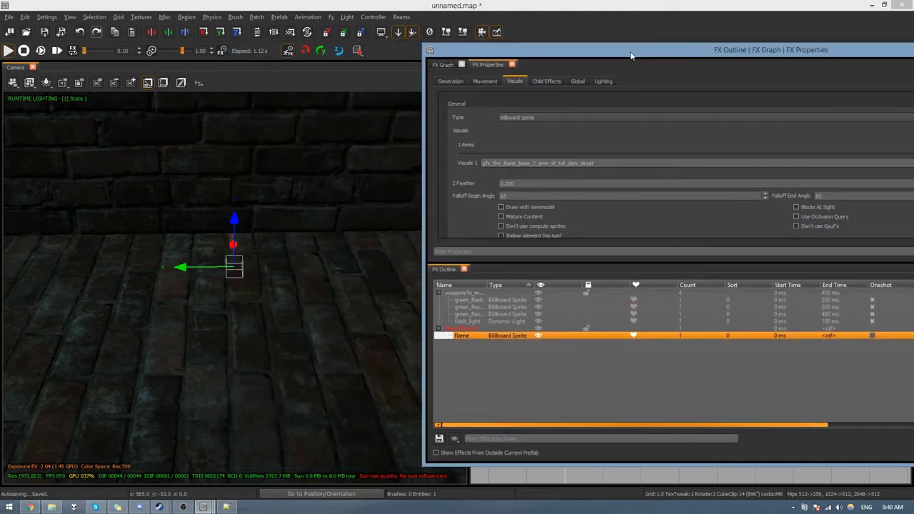
click(449, 82)
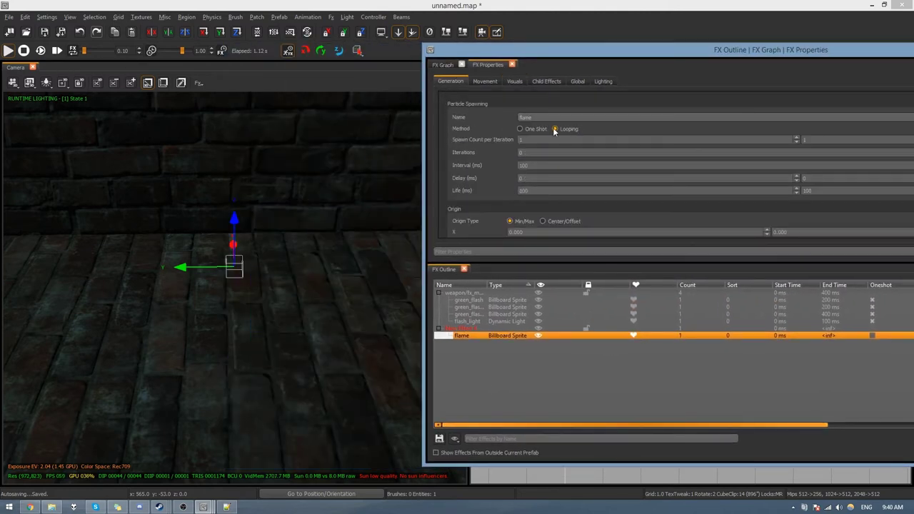
click(8, 51)
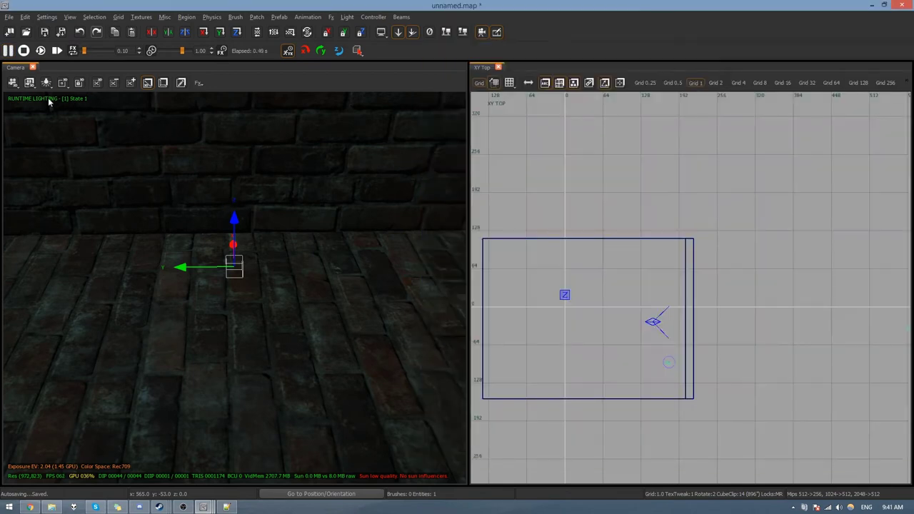
key(alt+Tab)
click(546, 82)
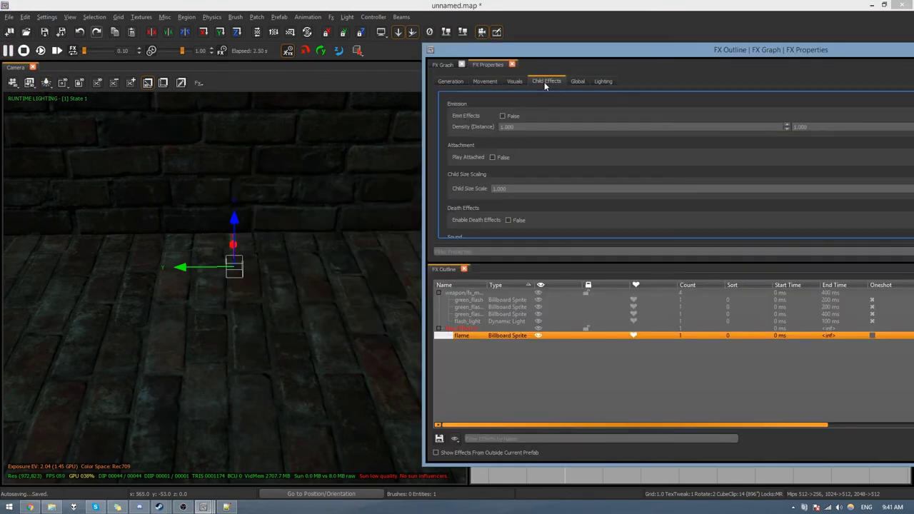
click(579, 82)
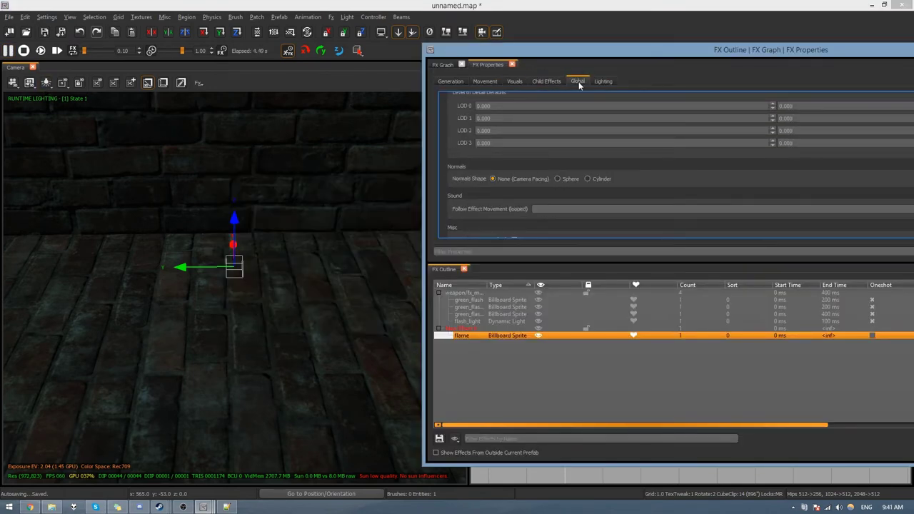
Move the new effect near the brick wall, to about X 143, Y -1, Z 30, and restart playback.
right_drag(321, 275, 377, 260)
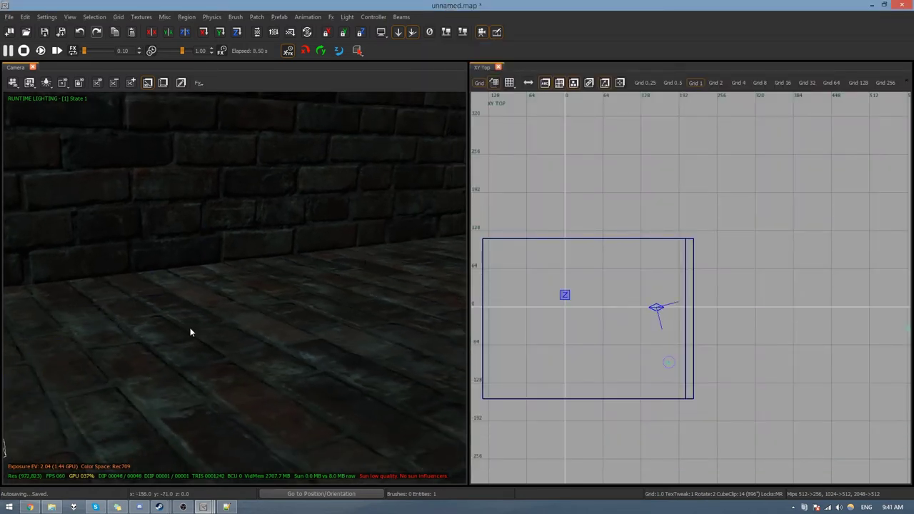
scroll(194, 328, down, 2)
scroll(697, 370, down, 2)
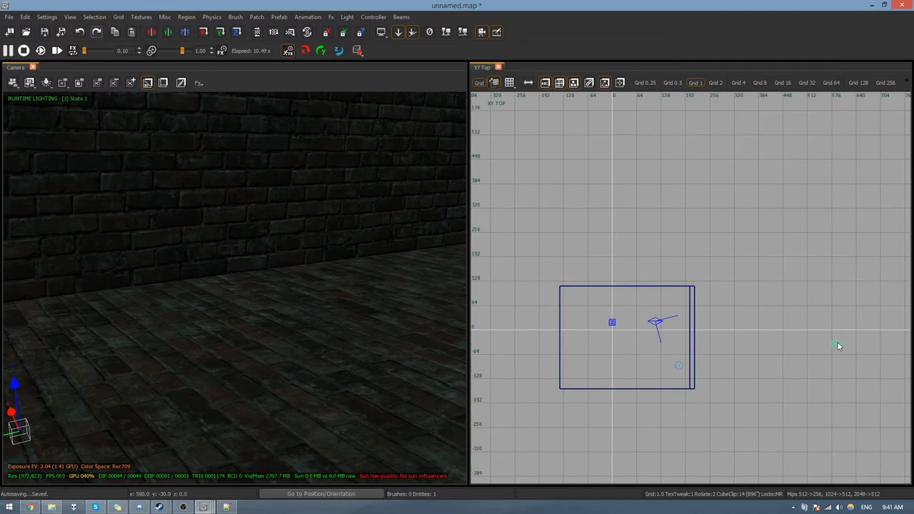
key(ctrl+Tab)
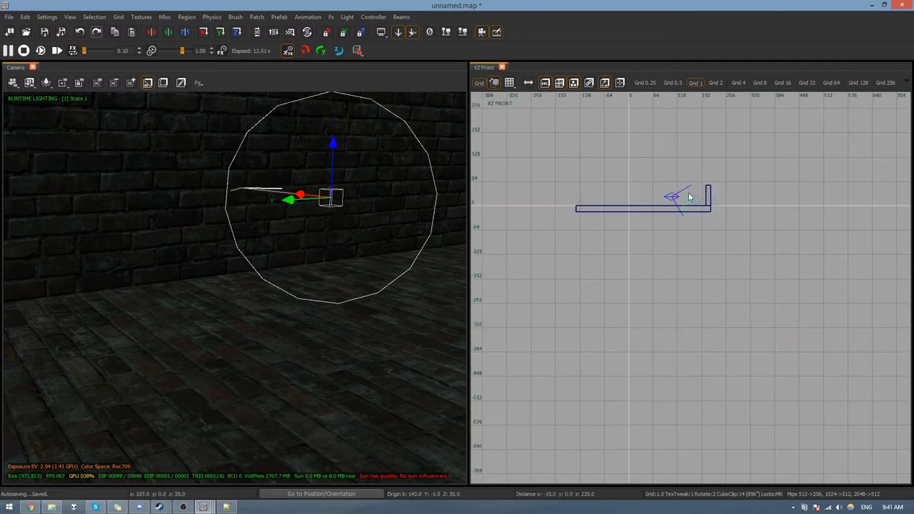
click(24, 51)
click(7, 52)
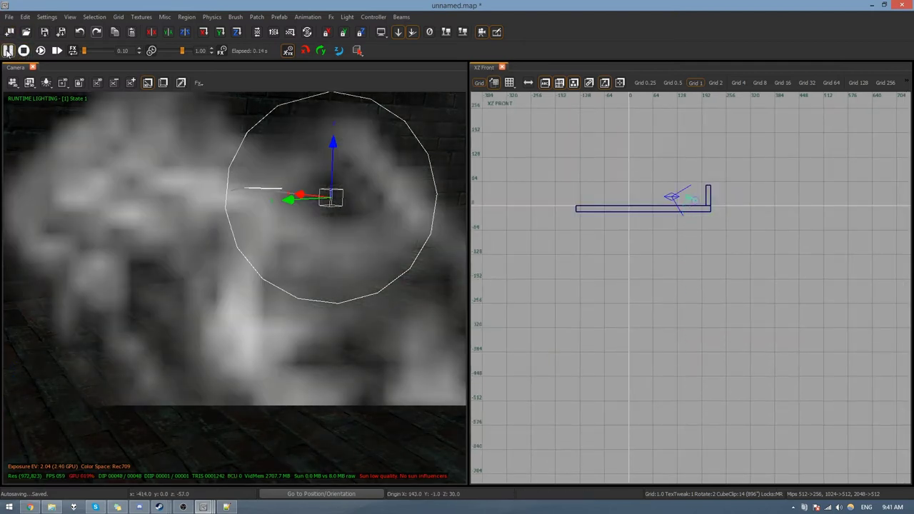
Replace the flame element's visual with the emissive fire material gfx_fire_flame_base_2_anim_em.
key(alt+Tab)
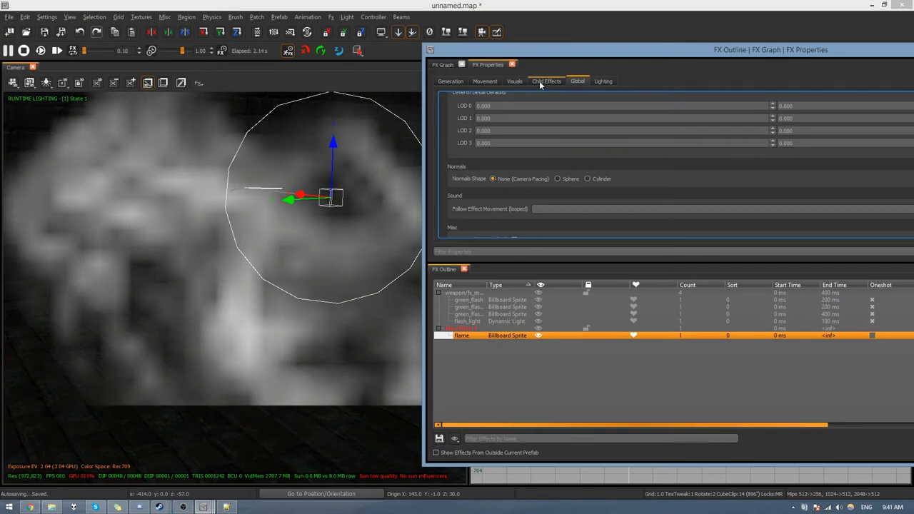
click(515, 81)
drag(593, 57, 440, 58)
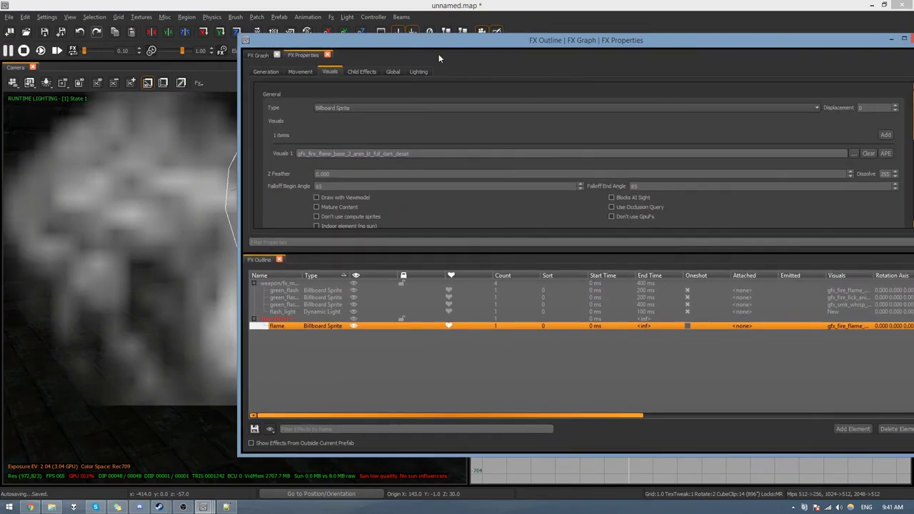
click(853, 153)
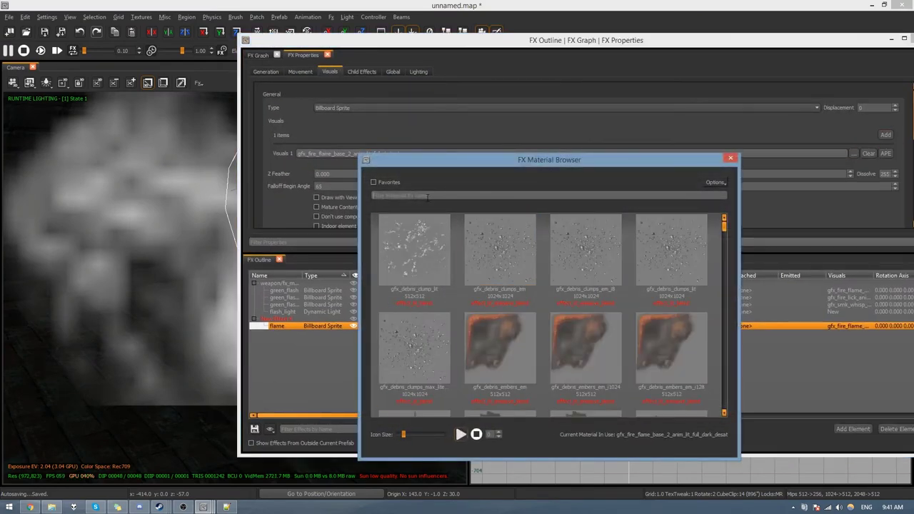
click(427, 196)
text(fire)
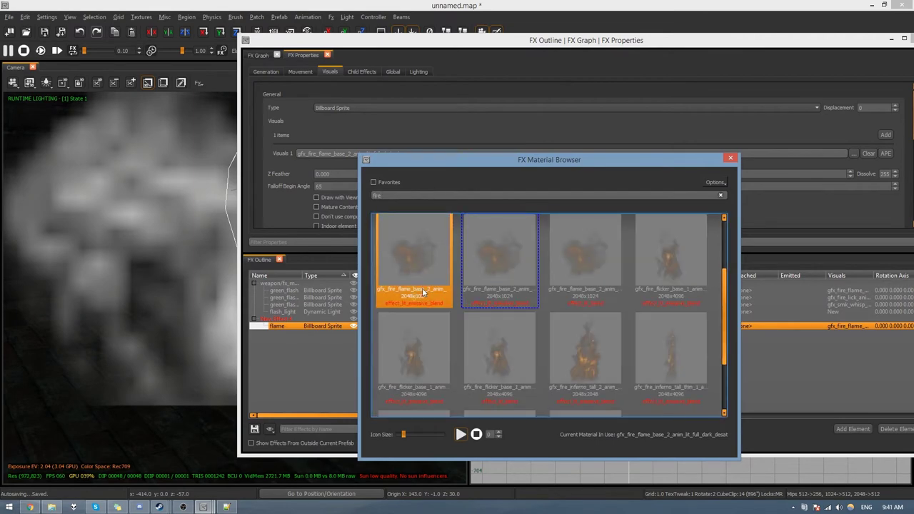
double_click(422, 290)
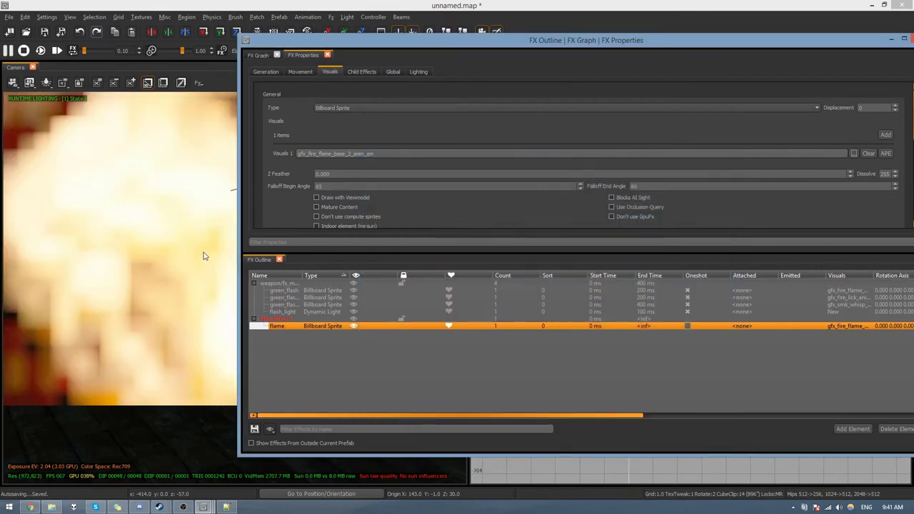
Set the flame element's spawn count per iteration to 3.
click(300, 72)
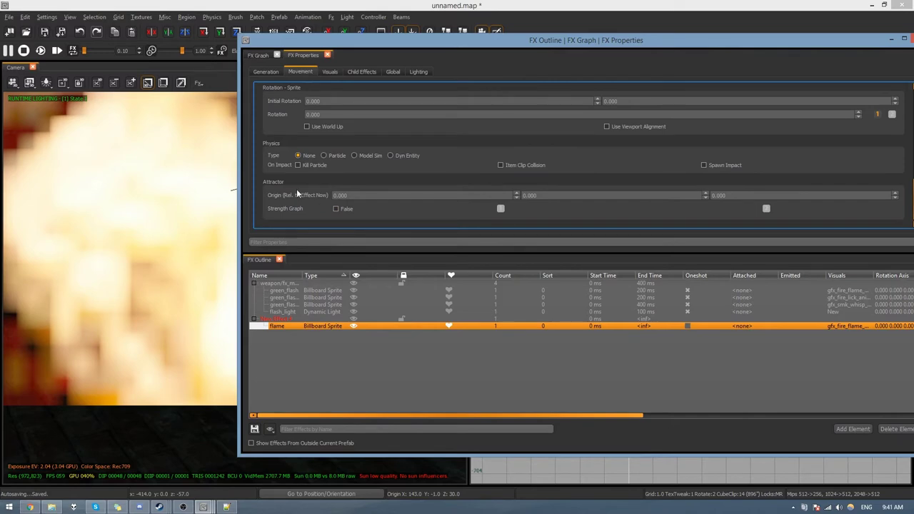
scroll(288, 175, up, 3)
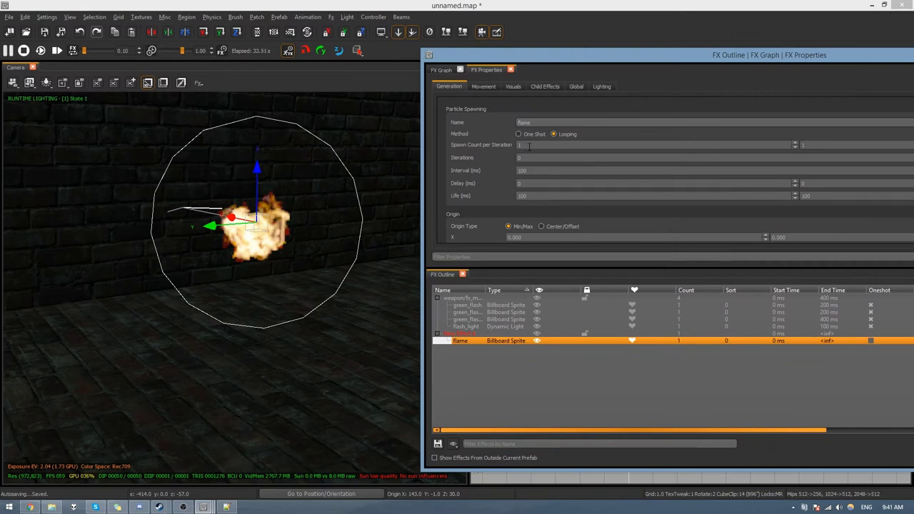
text(3)
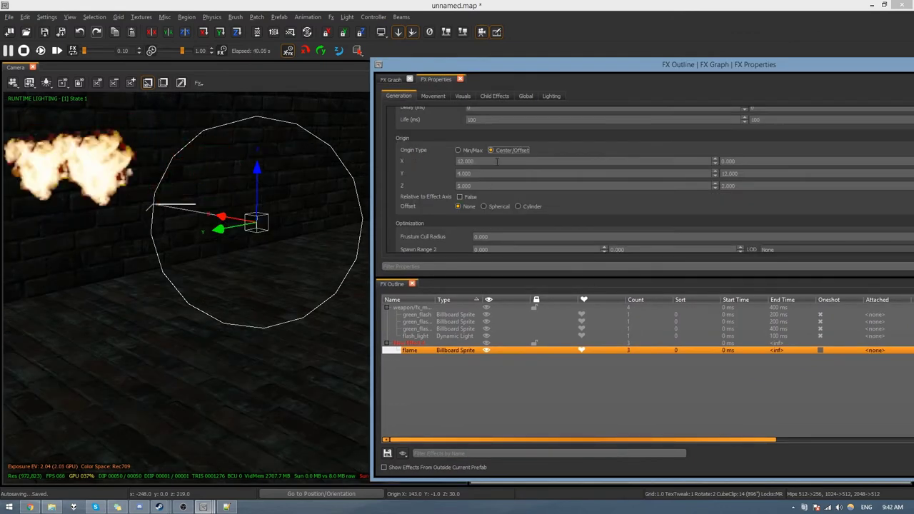
Use the Center/Offset origin type for the flame and set its X offset to 5.
click(502, 150)
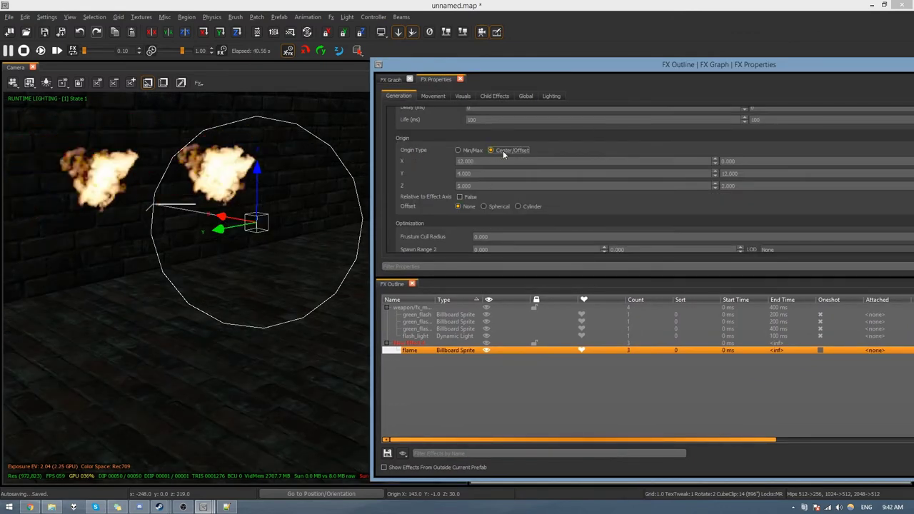
click(765, 161)
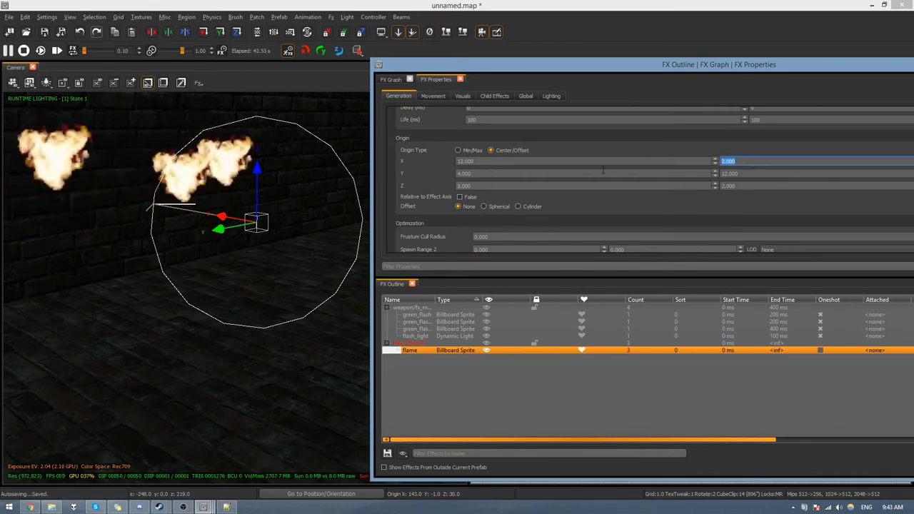
text(2)
key(Return)
right_drag(163, 193, 178, 210)
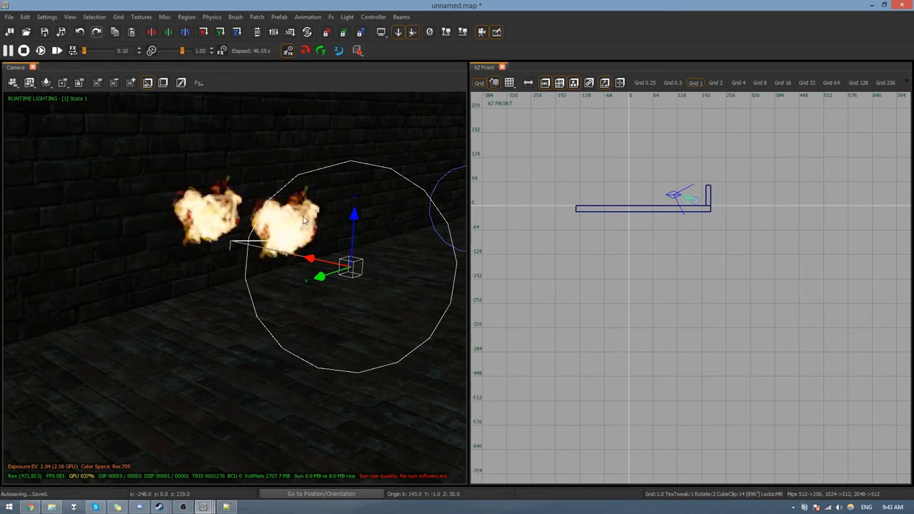
Set the life of the flame particles to 1000 ms.
key(alt+Tab)
scroll(434, 170, up, 1)
scroll(434, 170, up, 1)
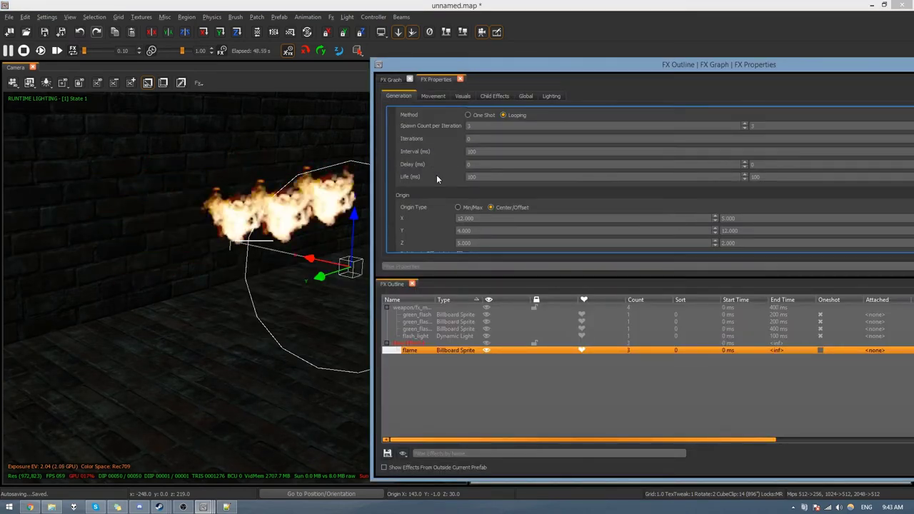
click(534, 178)
text(0)
key(Return)
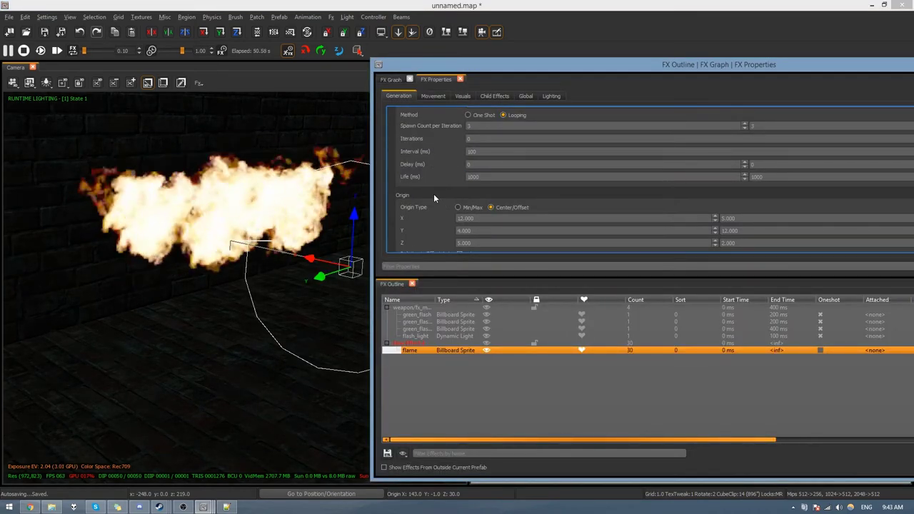
Set the flame element's spawn interval to 400 ms.
click(519, 151)
double_click(519, 150)
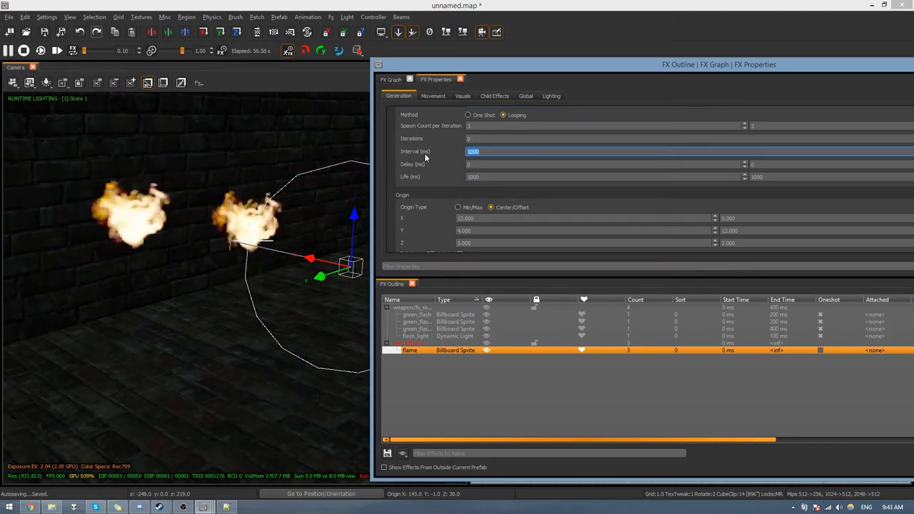
key(Return)
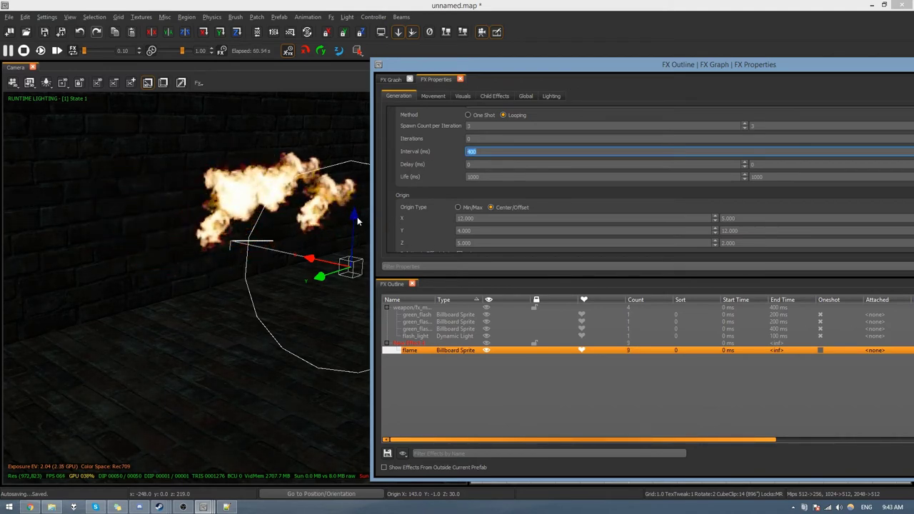
Edit the flame element's alpha graph so the sprites fade over their lifetime.
click(391, 79)
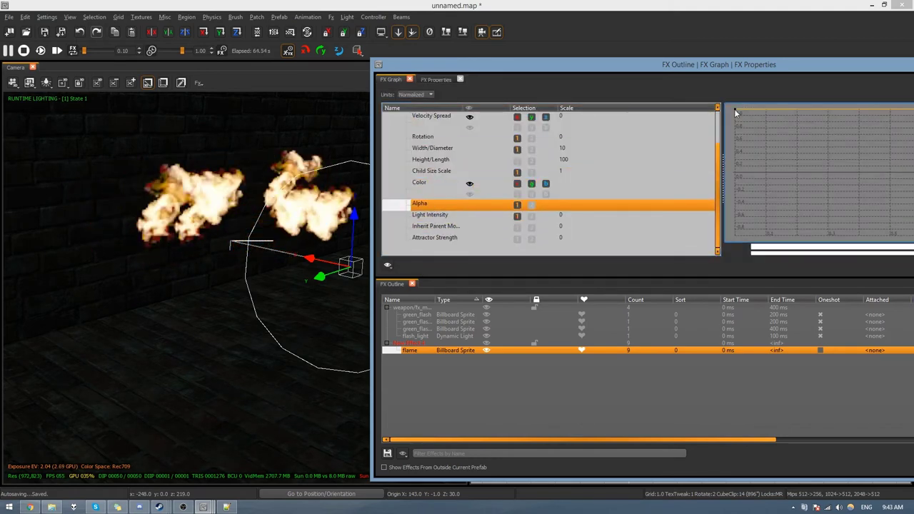
drag(741, 68, 519, 64)
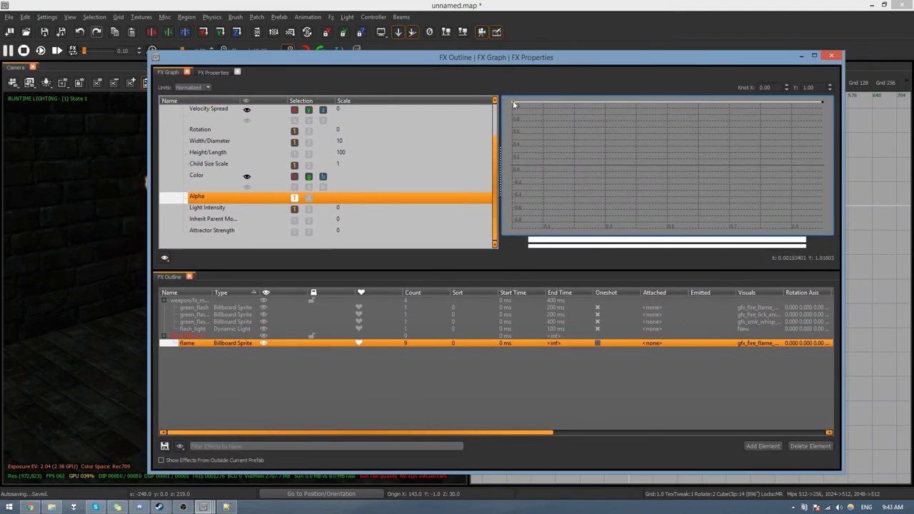
drag(457, 58, 657, 54)
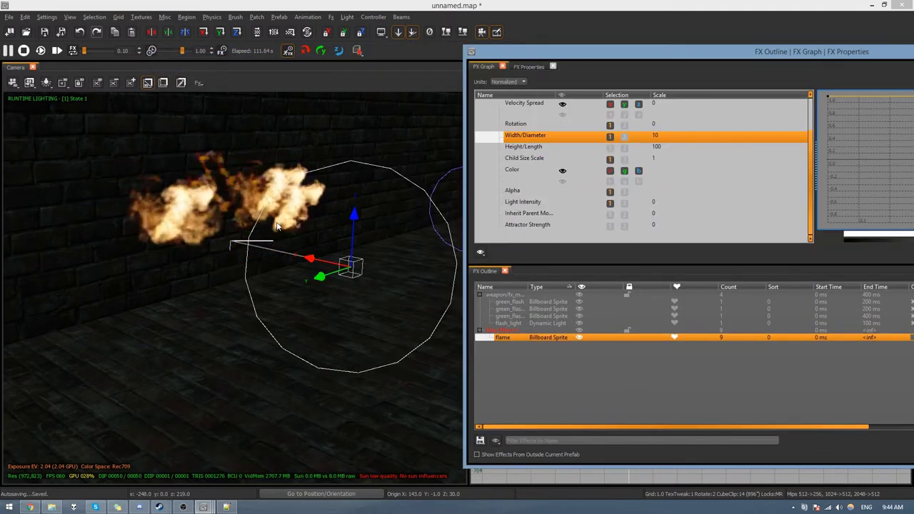
Examine the playing flame from several camera angles and select the flame element.
right_drag(222, 300, 238, 312)
key(alt+Tab)
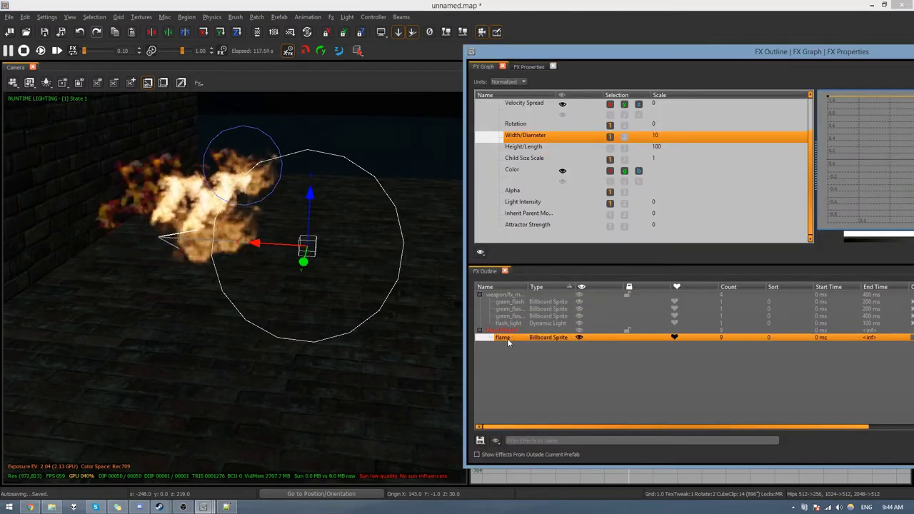
right_drag(357, 286, 422, 283)
right_drag(187, 236, 200, 245)
key(alt+Tab)
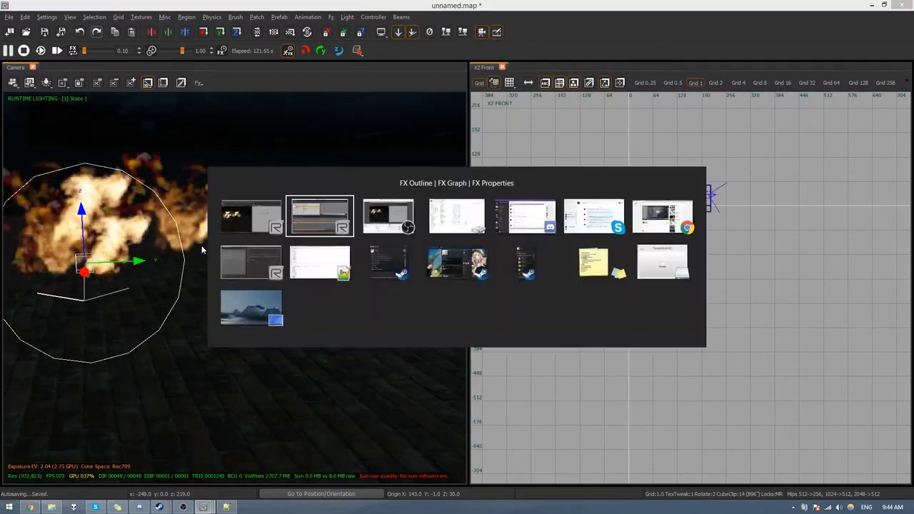
click(505, 338)
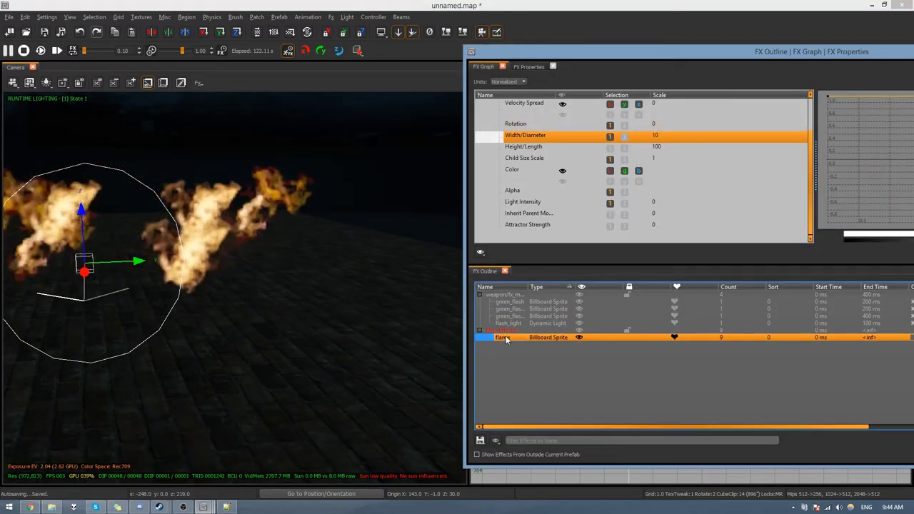
Duplicate the flame element and assign the material gfx_fire_flicker_base_1_anim_em to the copy.
click(532, 69)
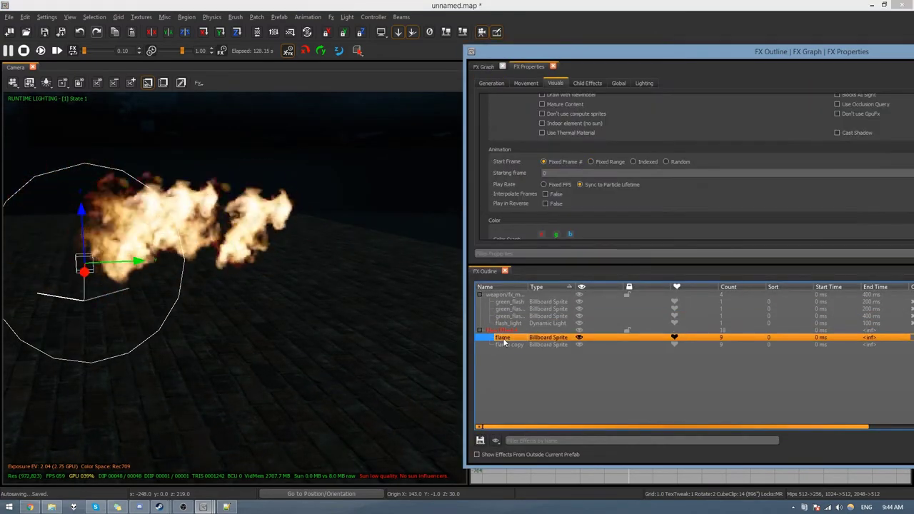
click(504, 344)
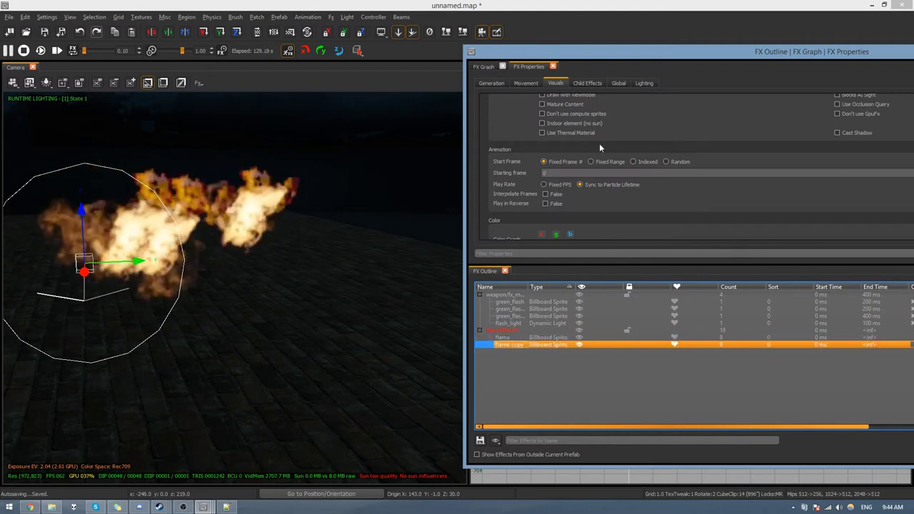
scroll(591, 130, up, 2)
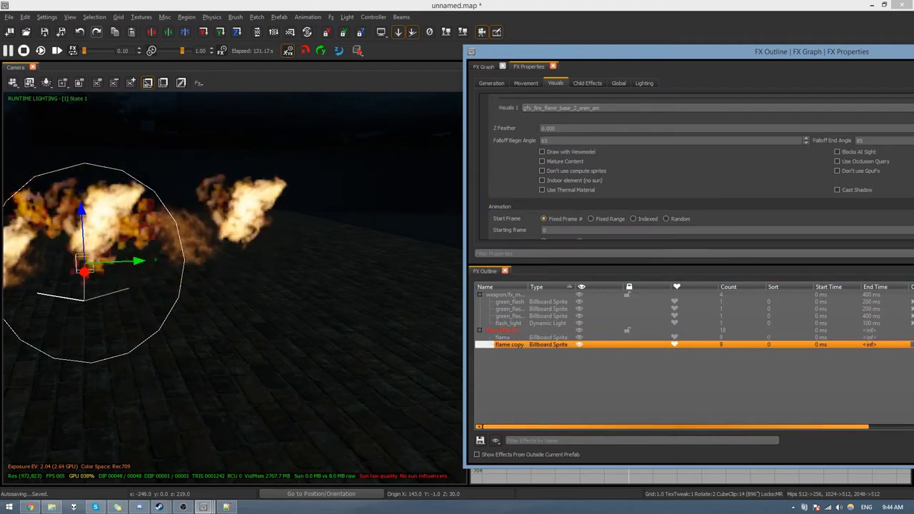
double_click(641, 108)
click(425, 197)
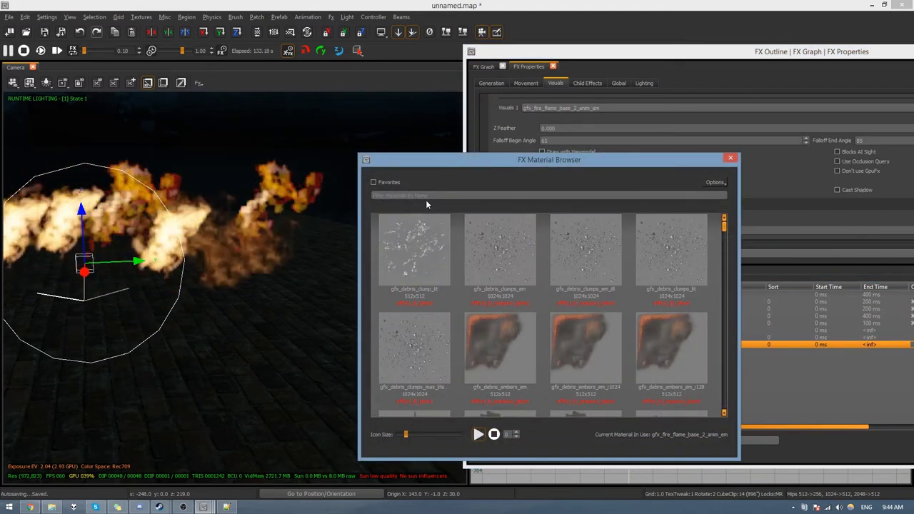
text(fire)
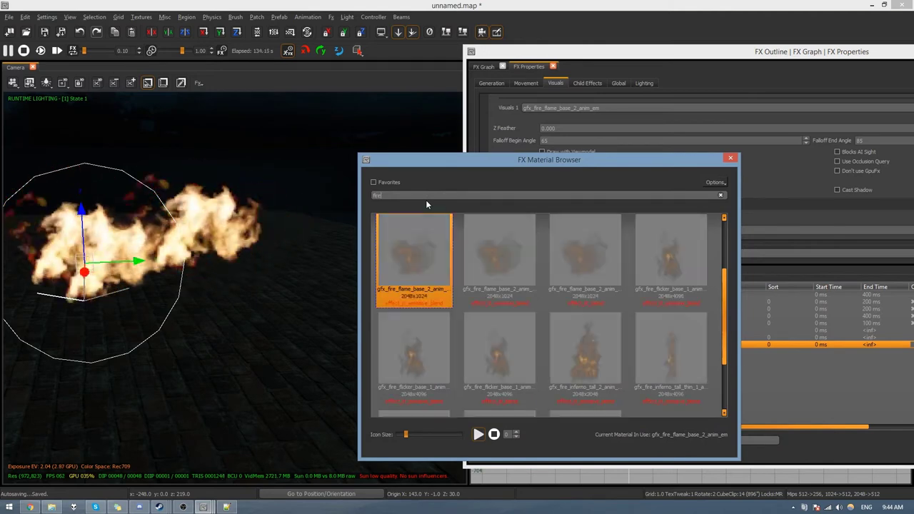
click(497, 343)
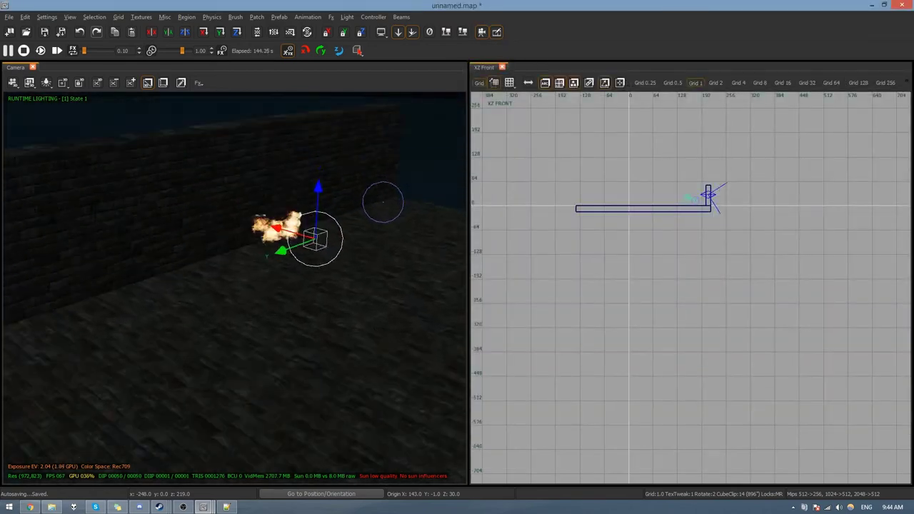
Set the flame copy's origin X center to 0.
right_drag(330, 247, 336, 192)
key(alt+Tab)
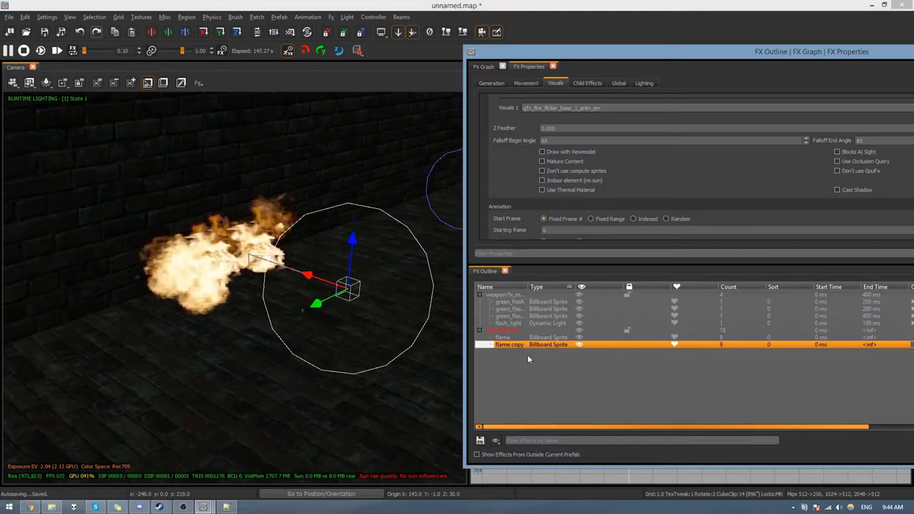
click(490, 83)
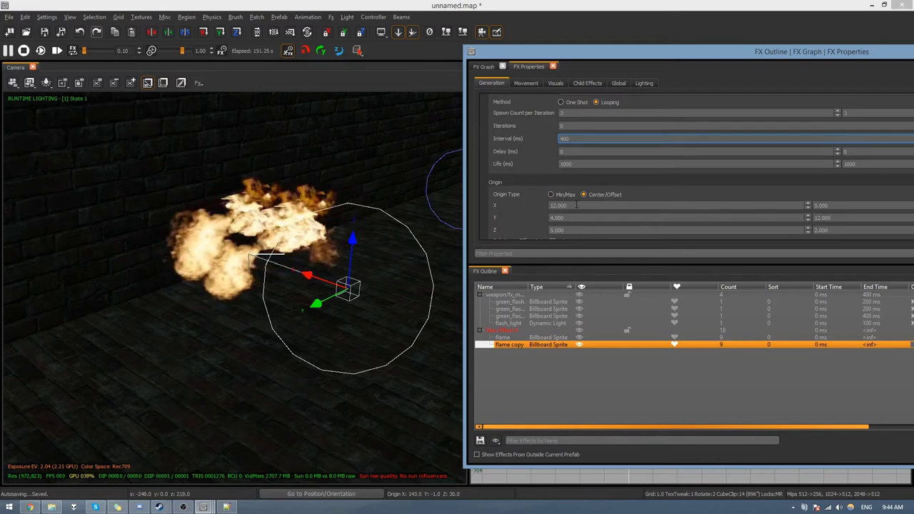
drag(576, 205, 455, 200)
text(0)
key(Return)
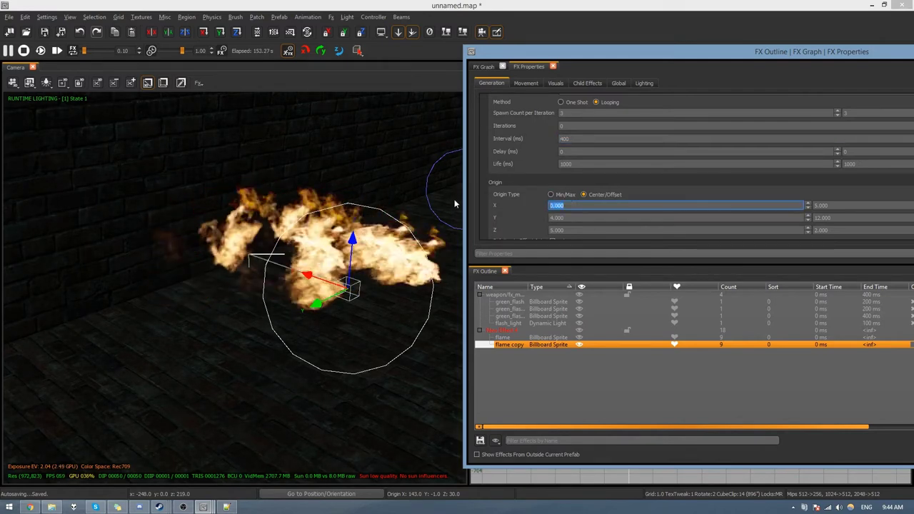
click(571, 344)
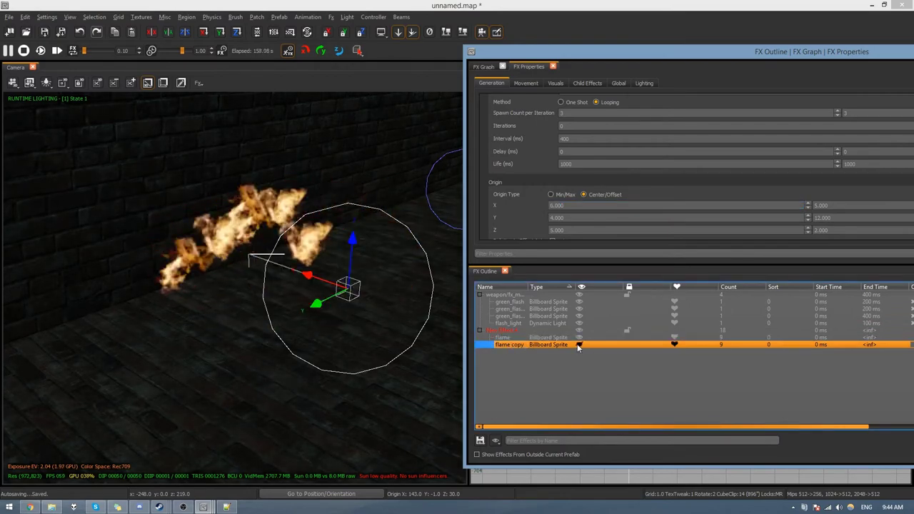
Set the flame copy's first spawn count per iteration value to 1.
triple_click(568, 112)
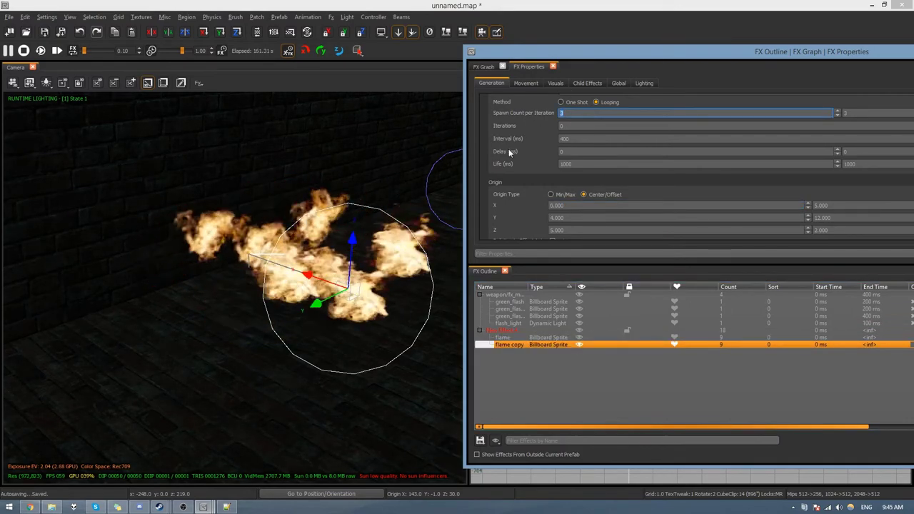
text(1)
key(Return)
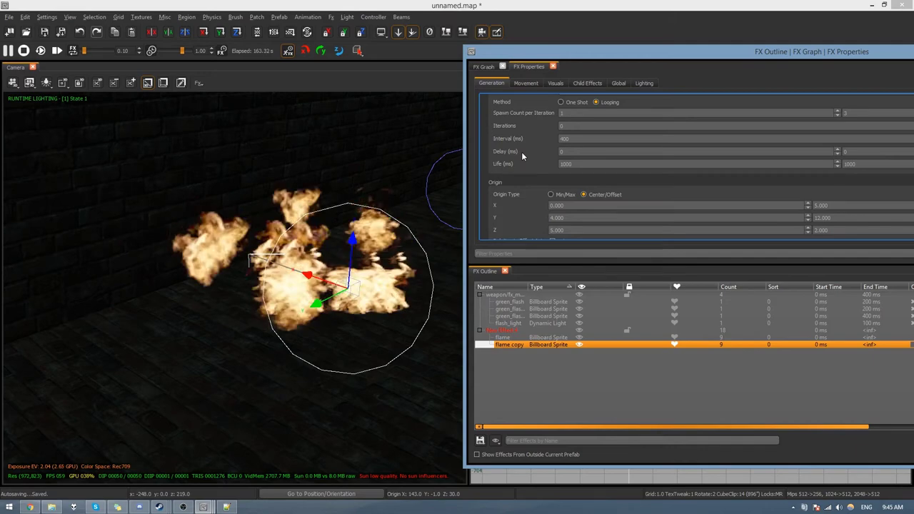
drag(609, 56, 593, 56)
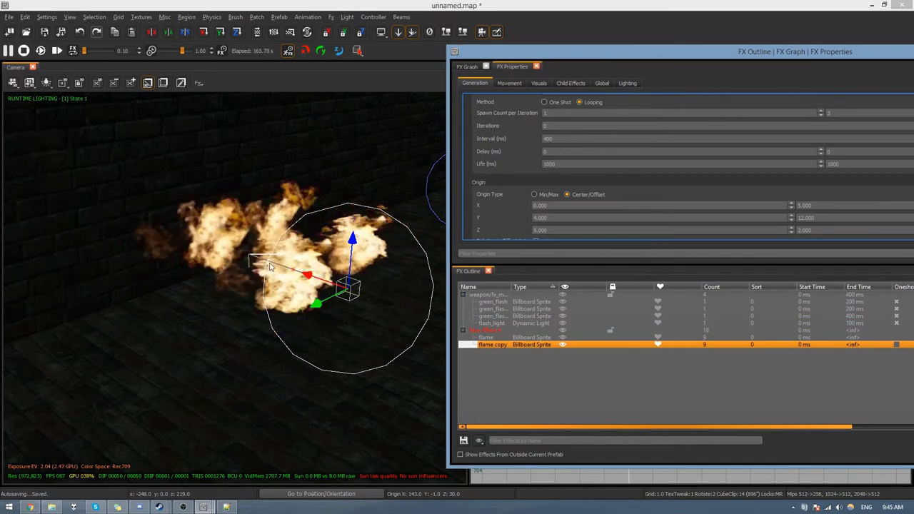
Set the flame copy's sprite width to 15.
click(510, 83)
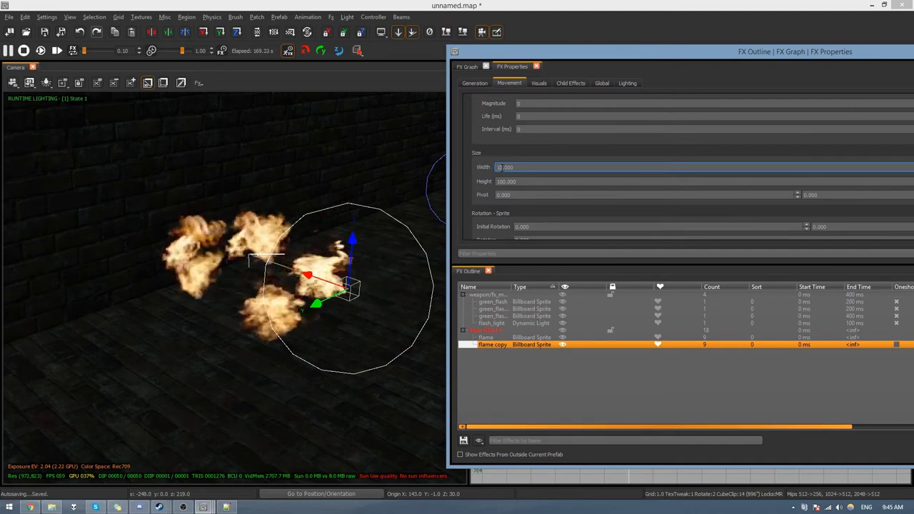
click(279, 294)
key(g)
Reshape the flame copy's alpha graph with a raised knot near mid-life and a lower knot at the end.
drag(750, 51, 351, 41)
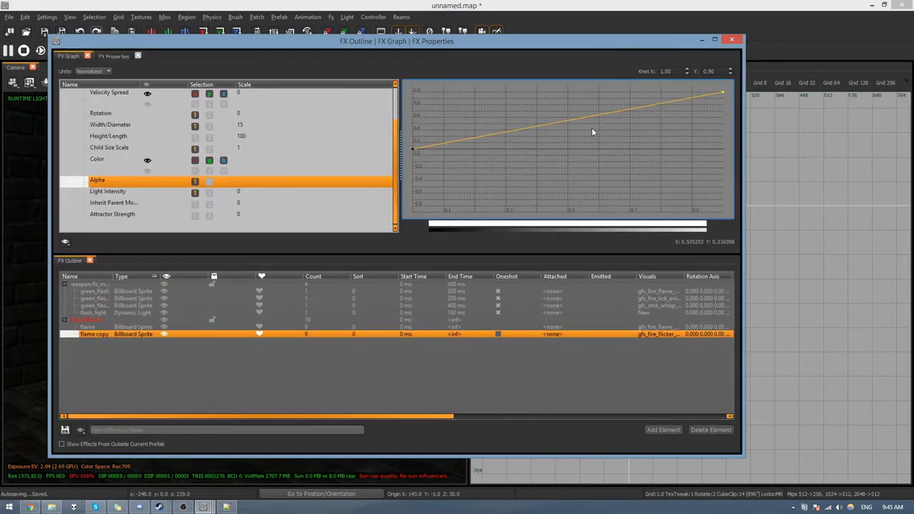
click(579, 119)
drag(577, 120, 580, 101)
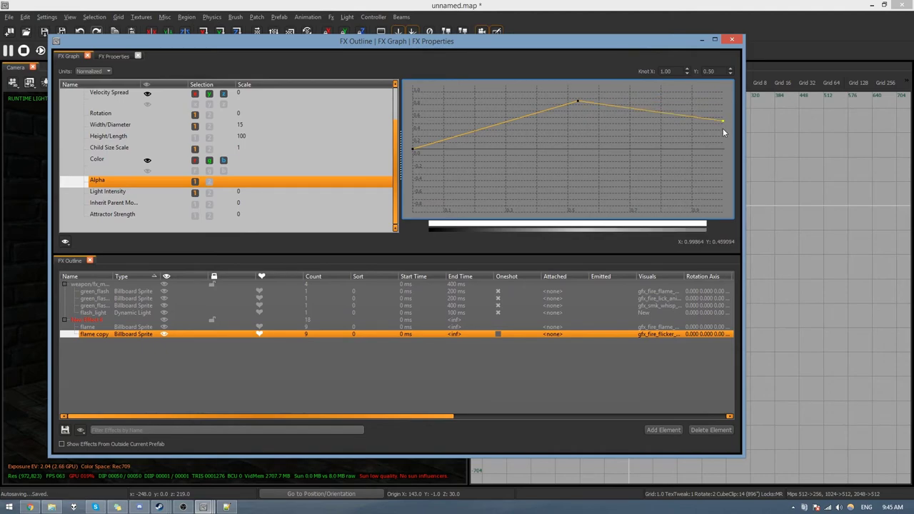
drag(506, 46, 913, 58)
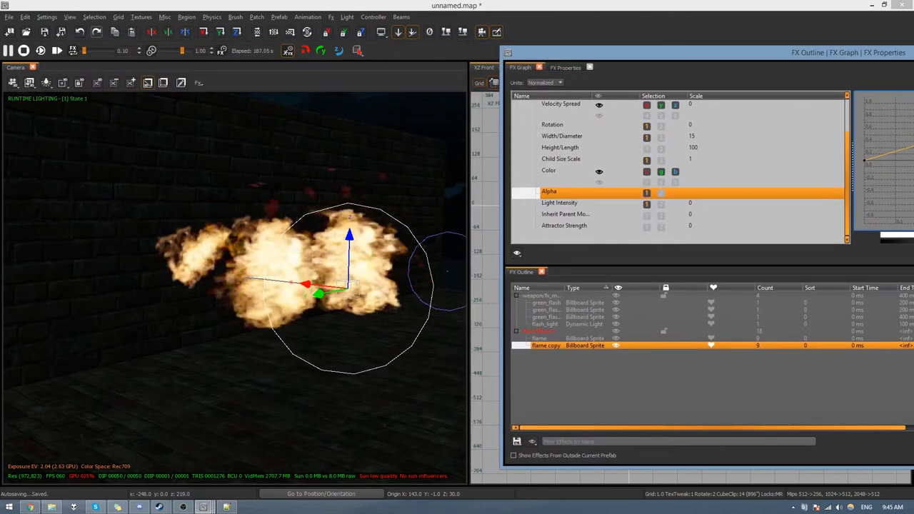
Set the flame copy's spawn interval to 200 ms and view the fire from above.
click(565, 67)
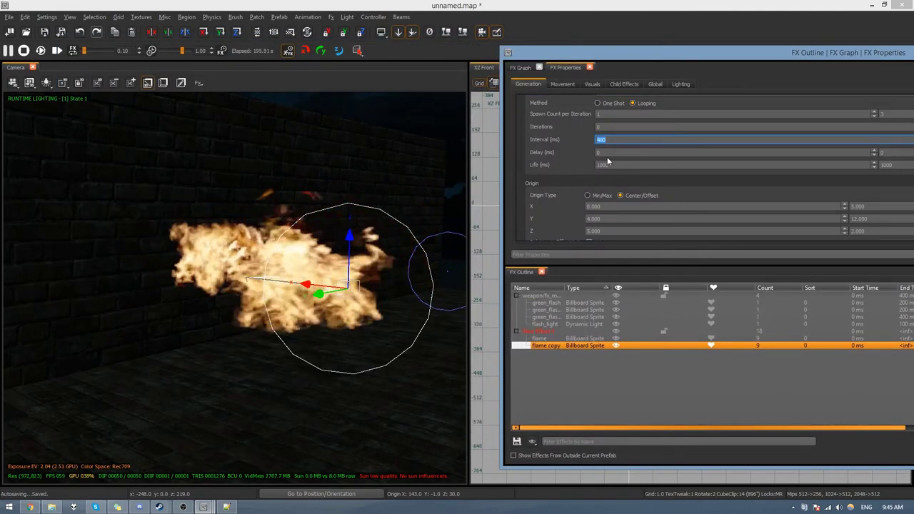
text(20)
key(Return)
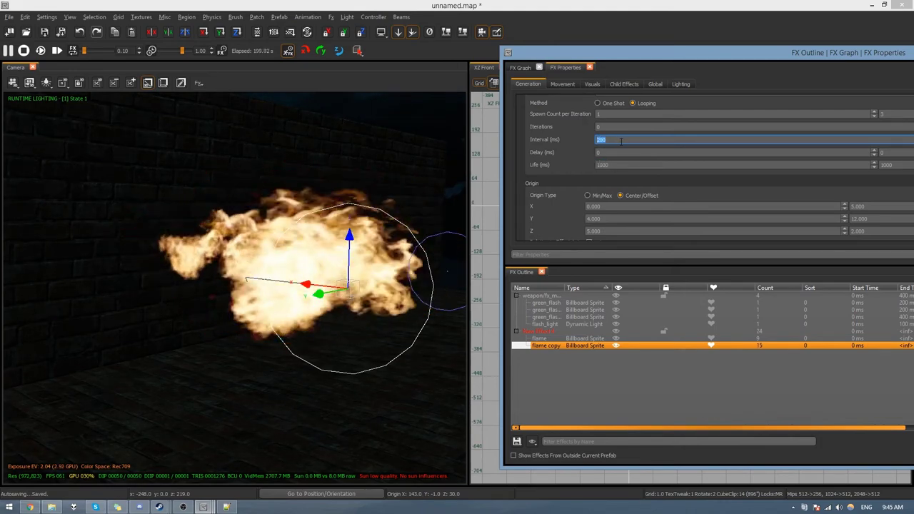
alt+drag(434, 247, 302, 281)
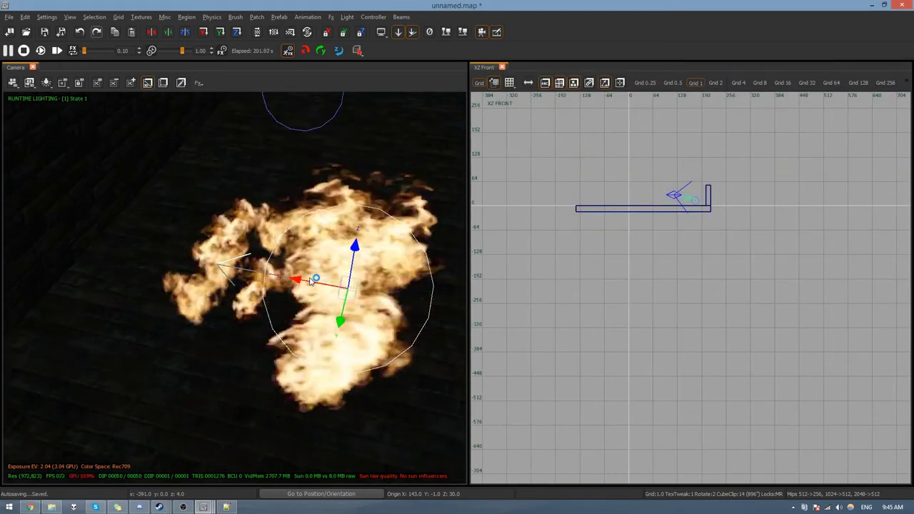
key(alt+Tab)
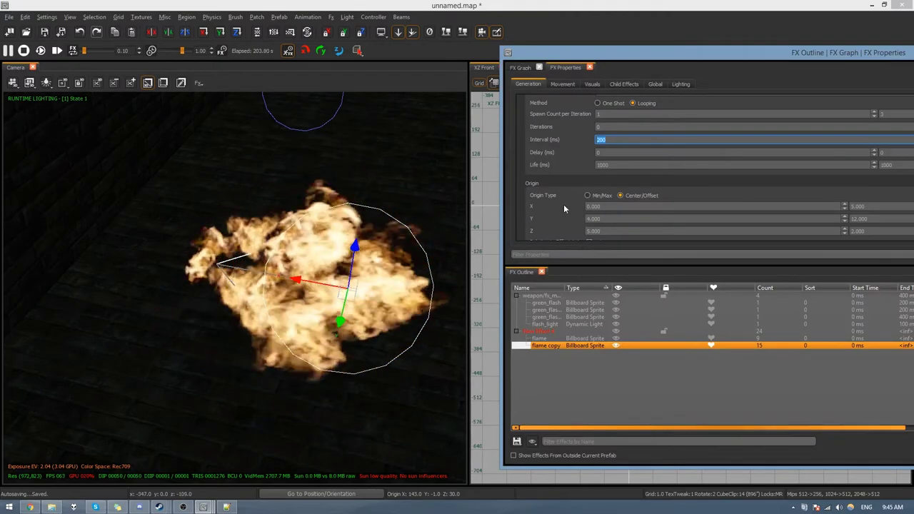
Set the flame copy's origin X offset to 10 and its Z center and Z offset to 0.
click(620, 207)
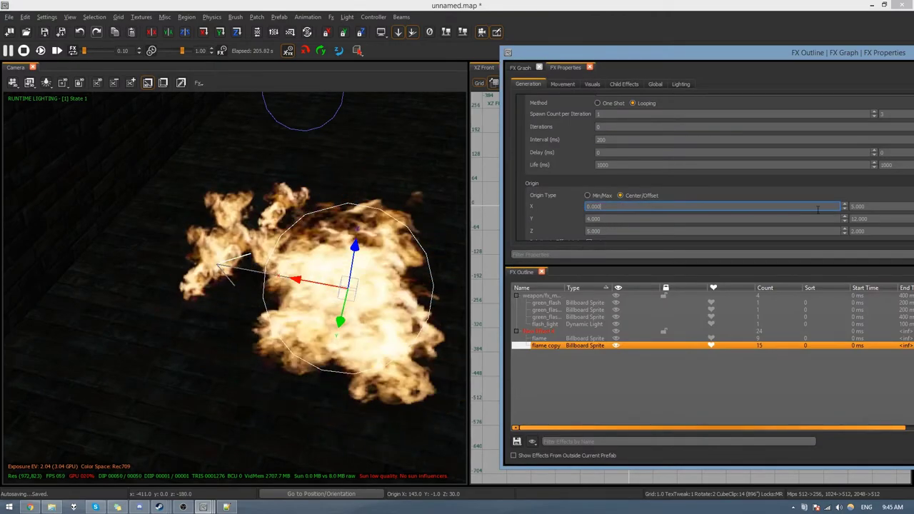
drag(882, 206, 759, 212)
text(10)
key(Return)
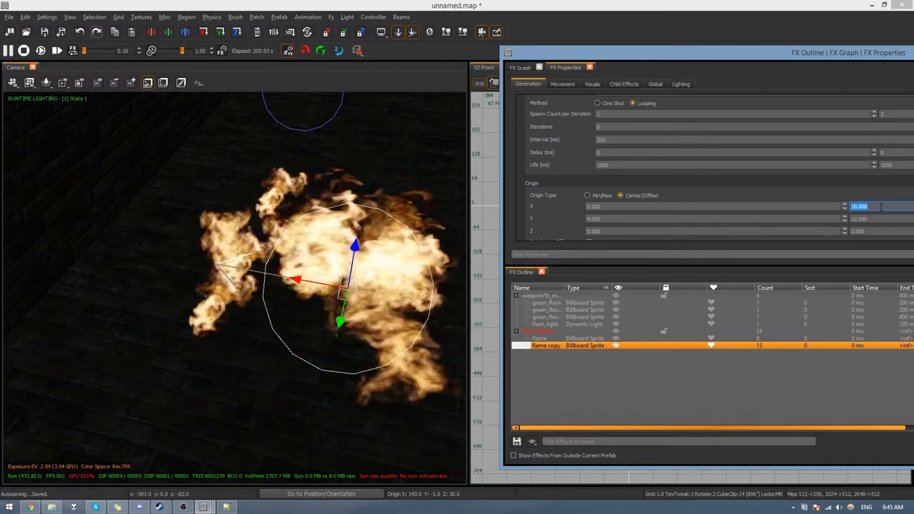
drag(882, 231, 494, 229)
text(0)
key(Return)
text(0)
Set the original flame element's origin Z center and Z offset to 0, and check the fire from the side.
click(539, 337)
click(607, 231)
key(Tab)
text(0)
key(Escape)
right_drag(400, 307, 350, 286)
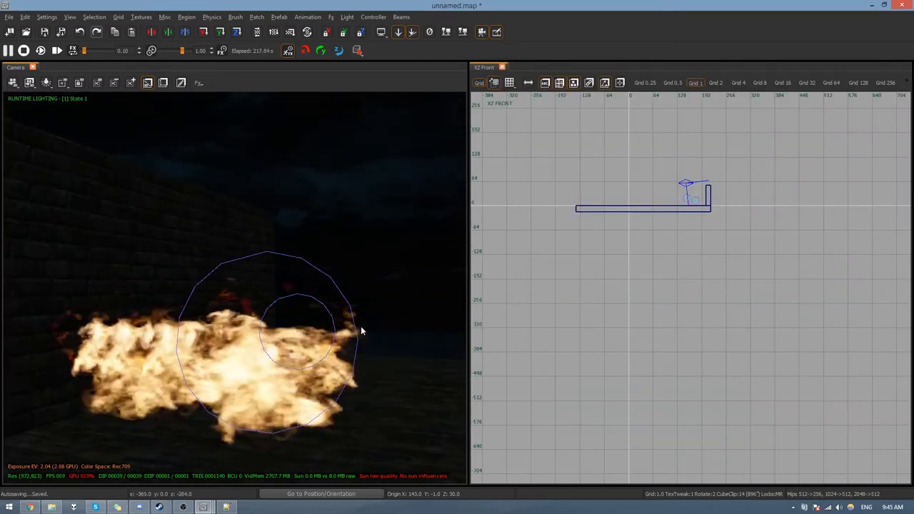
key(alt+Tab)
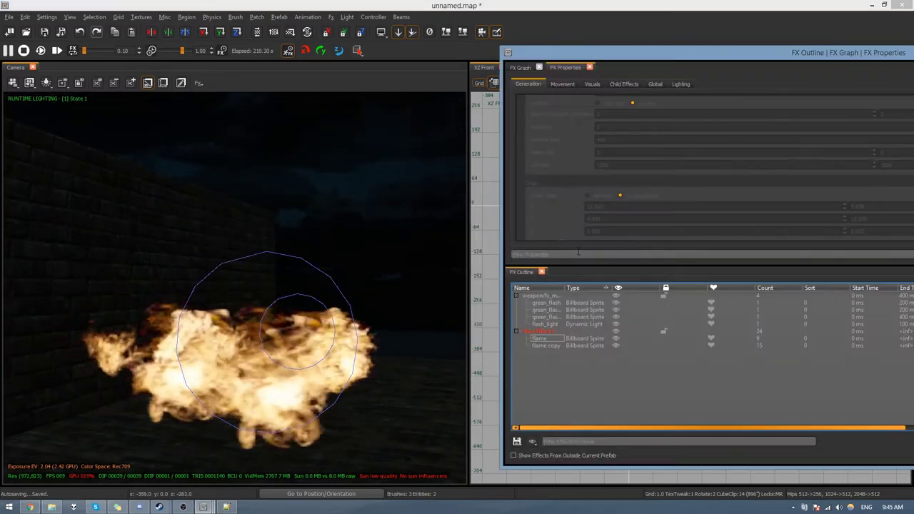
Try an origin Z offset of 10 on the original flame element, and settle on 5.
click(543, 338)
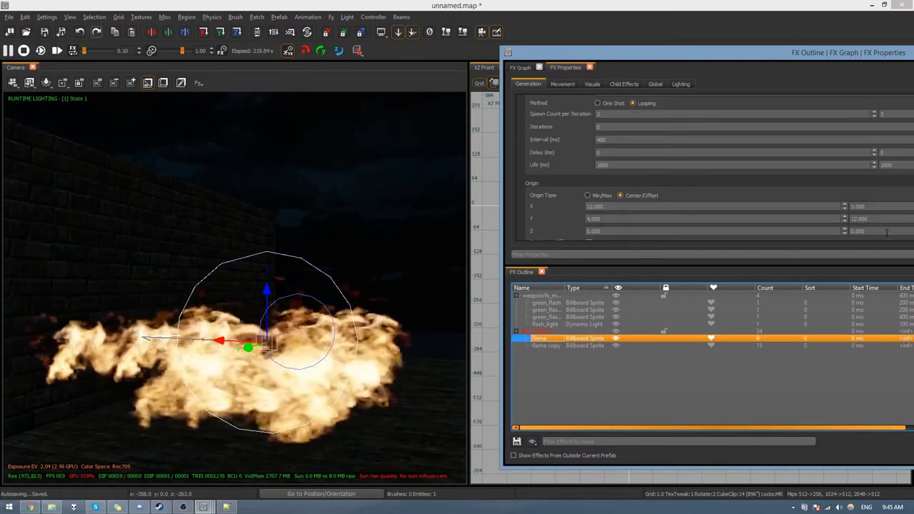
text(10)
key(Return)
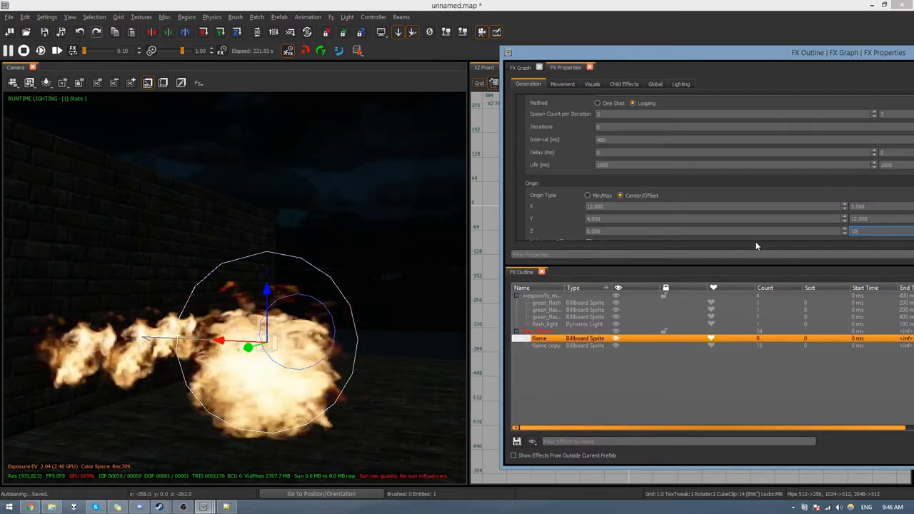
text(9)
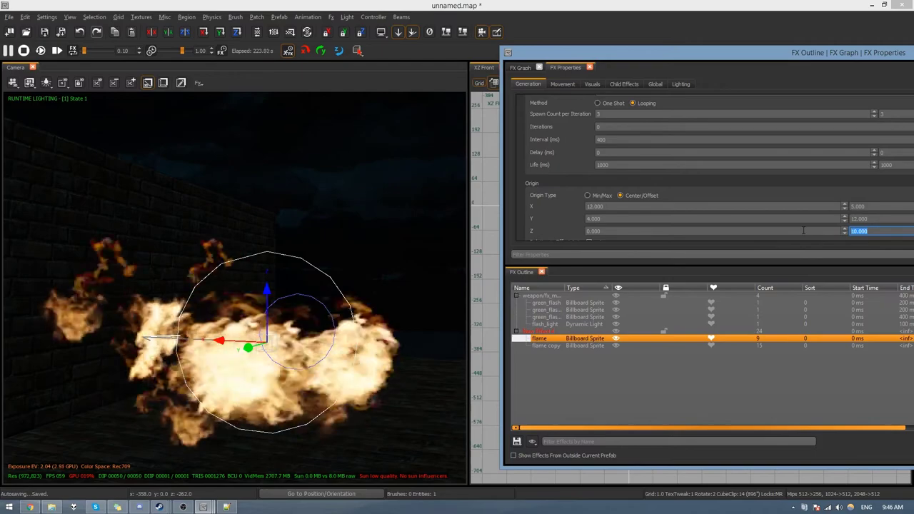
key(Return)
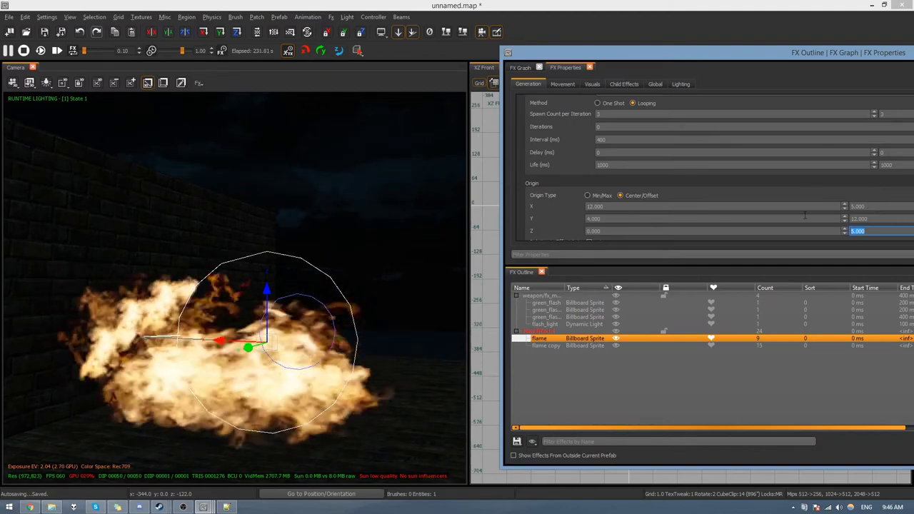
Set the original flame element's origin X center to 0 and its X offset to 12.
text(0)
key(Tab)
text(10)
key(Return)
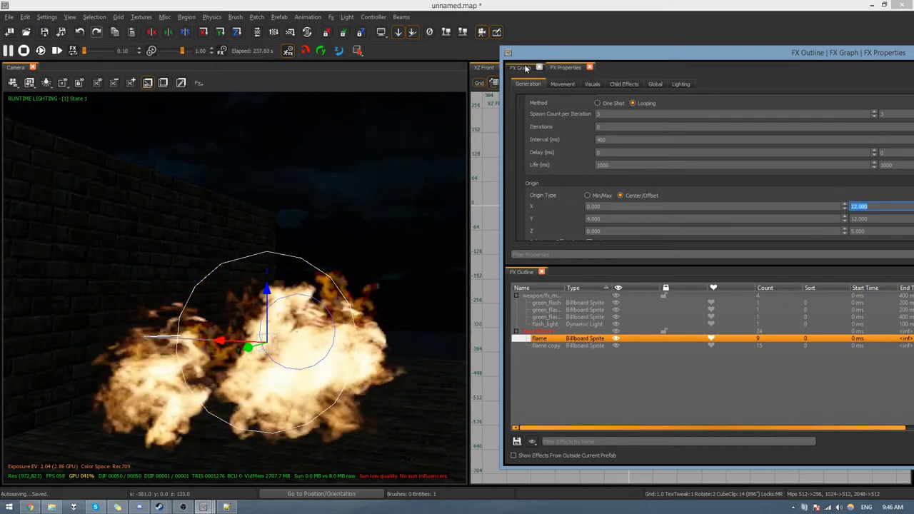
Examine the original flame element's movement properties, including velocity, size, rotation and physics.
click(563, 84)
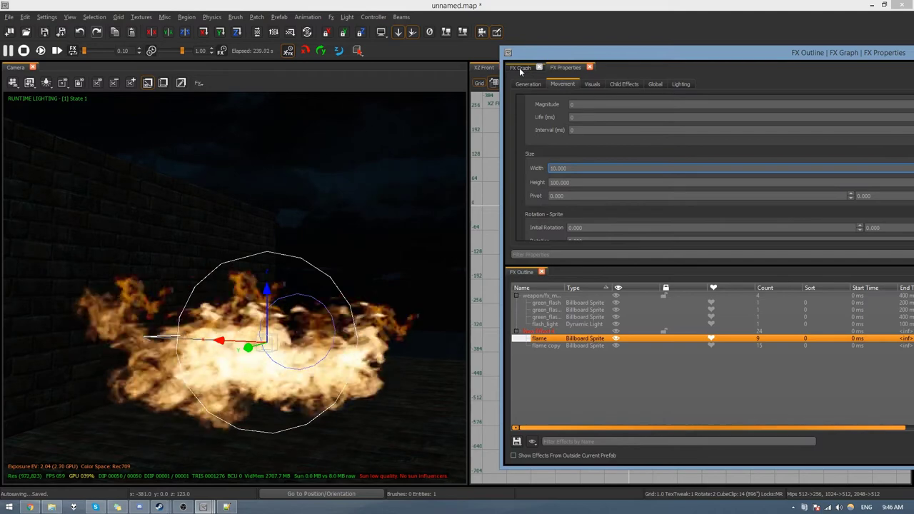
scroll(537, 169, up, 10)
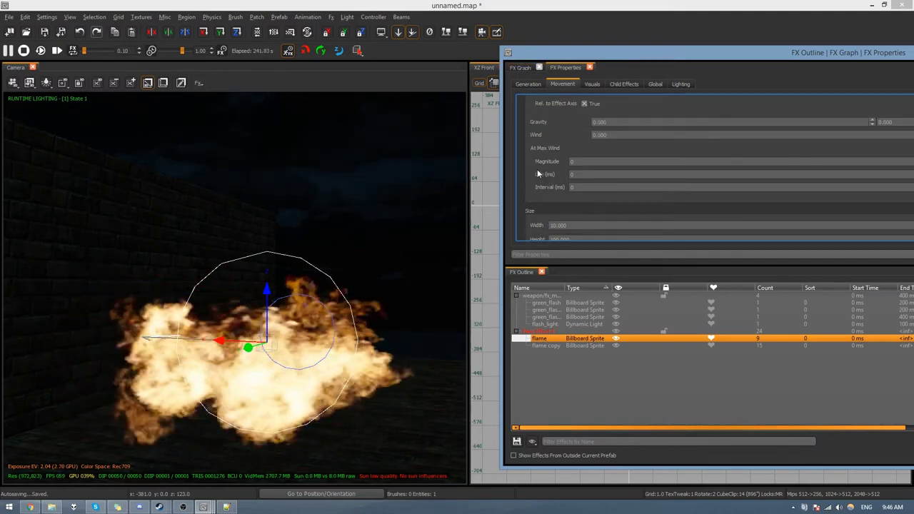
scroll(535, 166, down, 10)
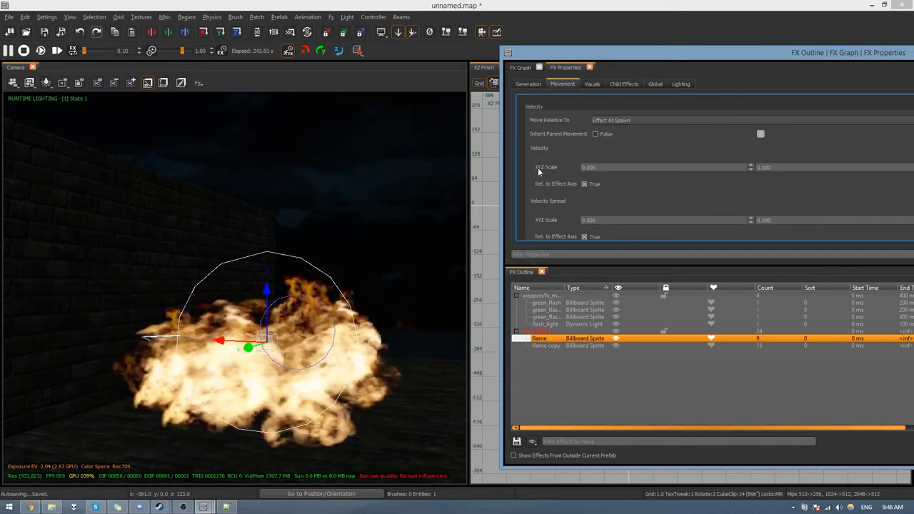
scroll(538, 172, down, 1)
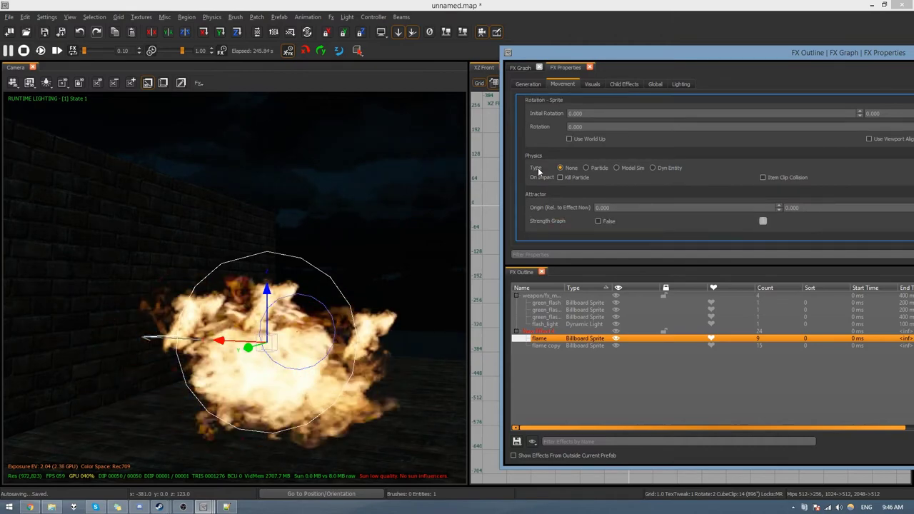
scroll(549, 172, up, 6)
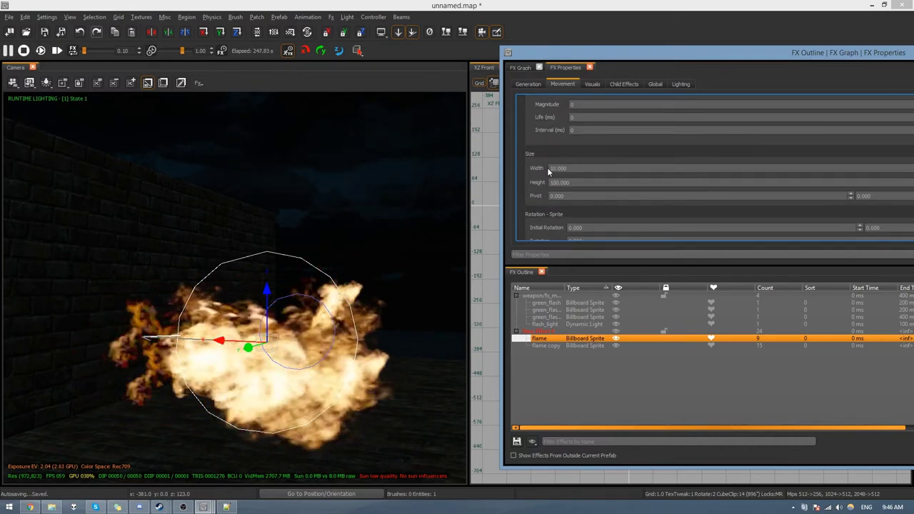
Set the original flame element's Z velocity to 12, keeping the fire preview in view.
scroll(550, 168, up, 4)
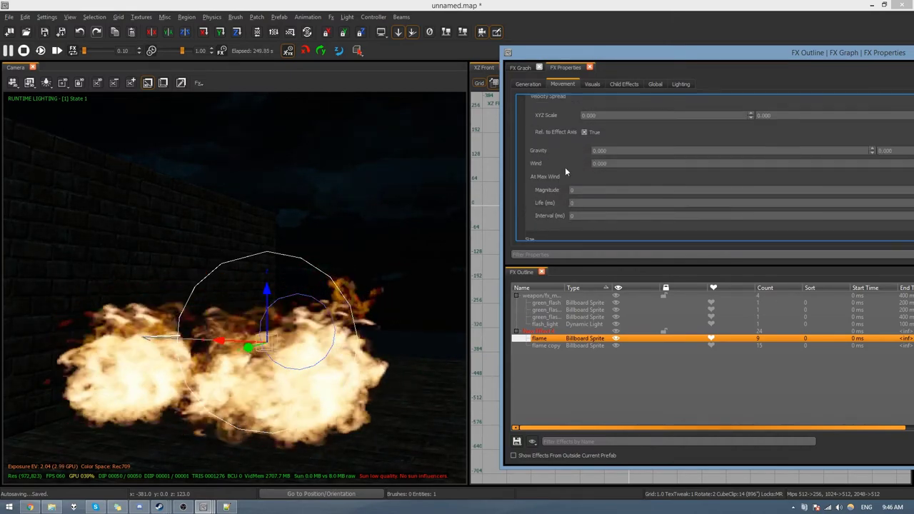
scroll(562, 166, up, 4)
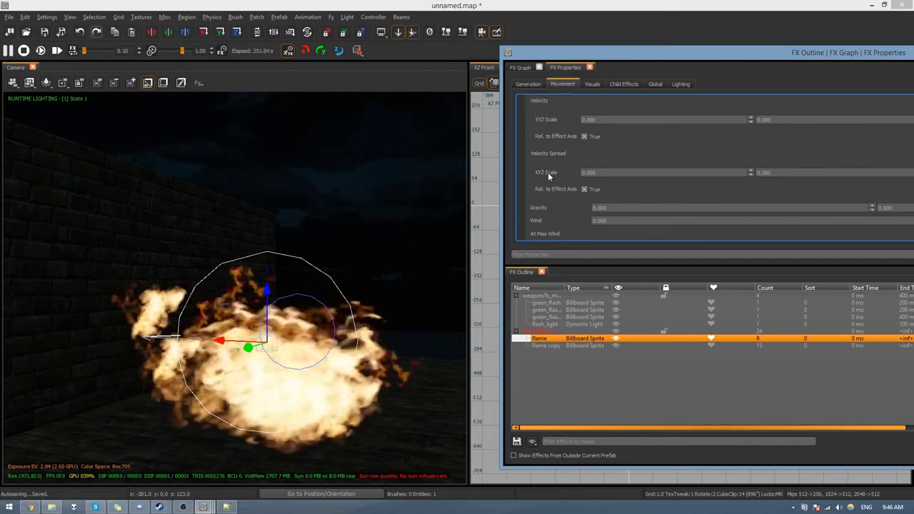
scroll(547, 172, up, 1)
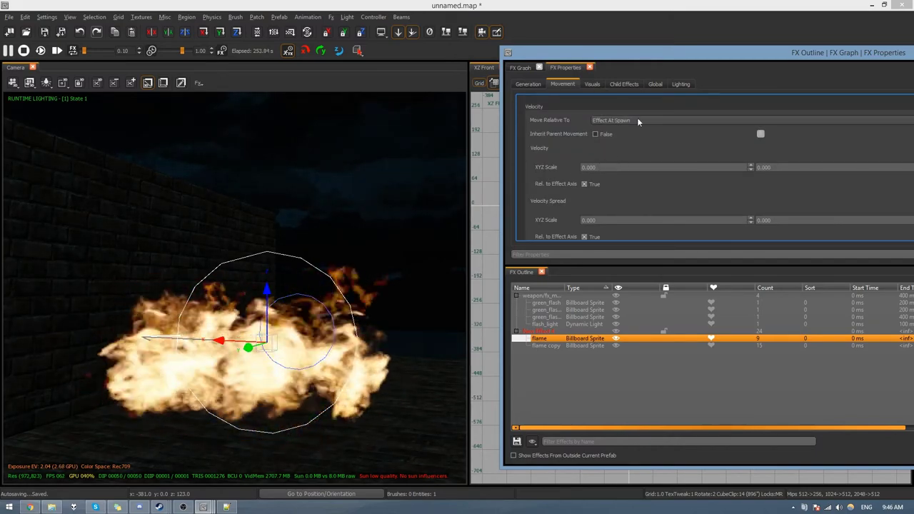
drag(664, 57, 353, 60)
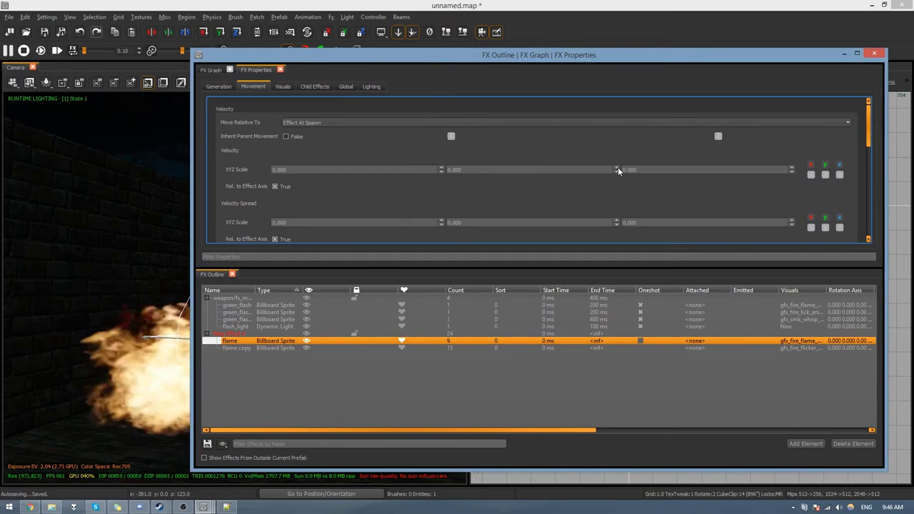
text(12)
key(Return)
drag(548, 52, 665, 51)
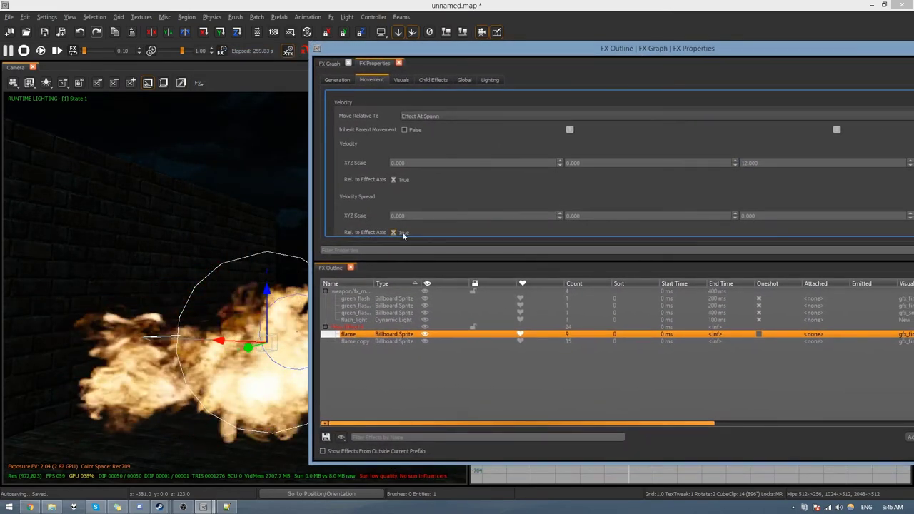
Try a gravity of -12 for both values of the original flame element.
scroll(357, 192, down, 1)
scroll(358, 195, down, 1)
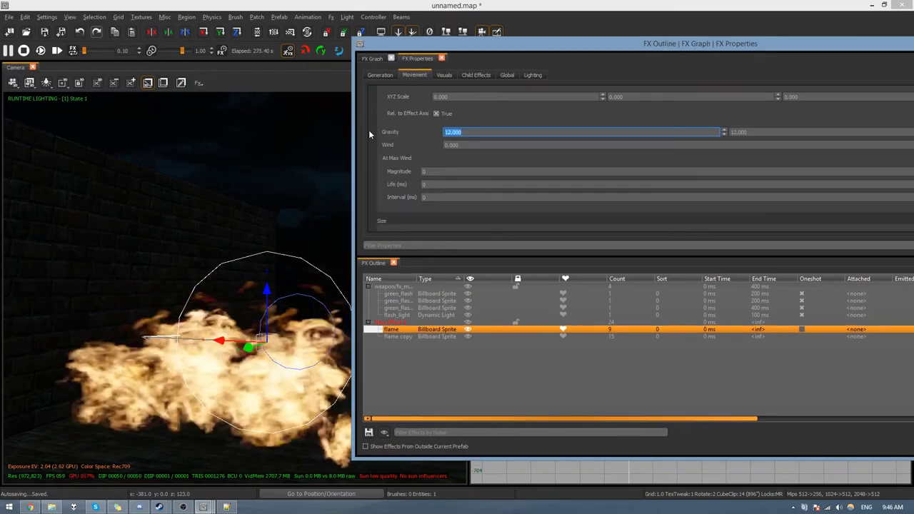
text(-12)
key(Return)
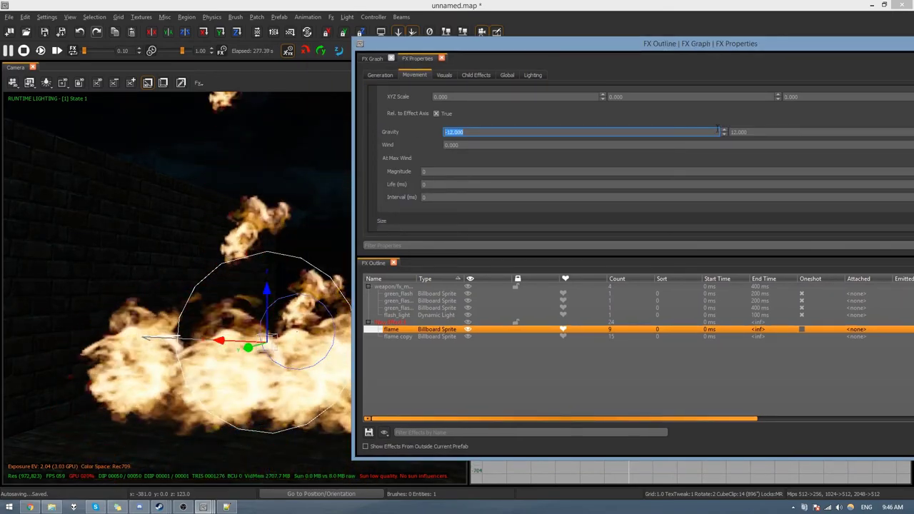
drag(760, 132, 618, 139)
text(-12)
key(Return)
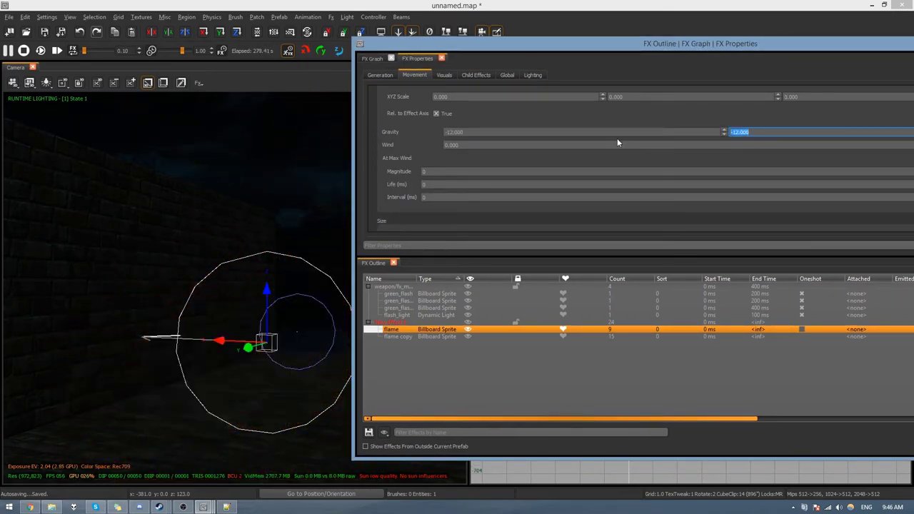
Set both gravity values of the original flame element to -2, and check the fire in the camera view.
click(452, 133)
key(BackSpace)
key(Return)
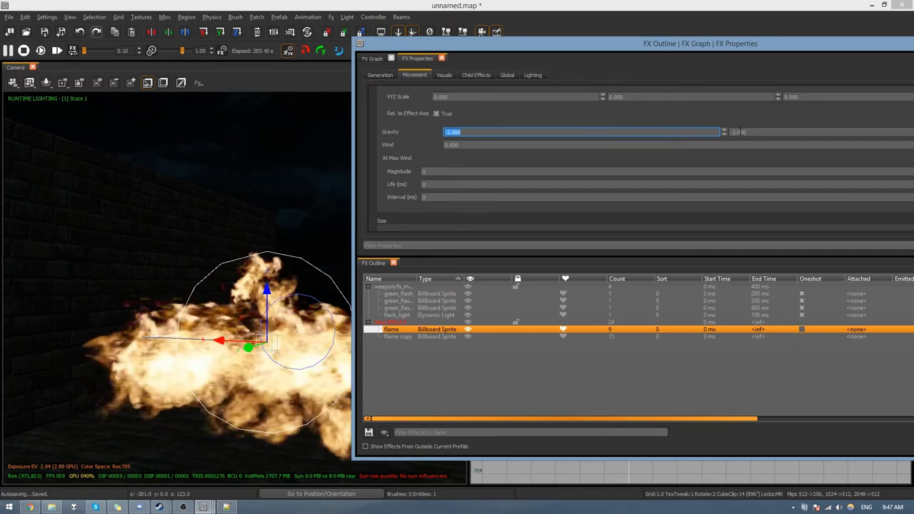
click(354, 5)
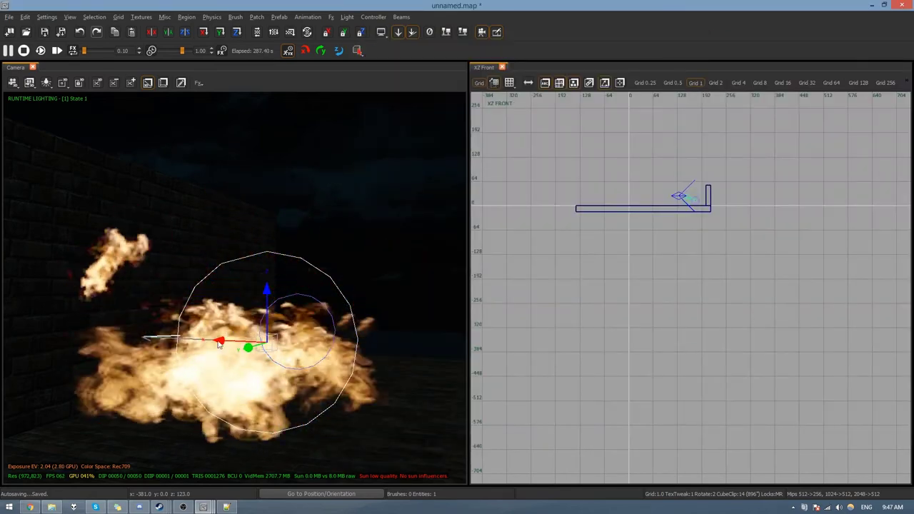
key(alt+Tab)
Set the flame copy element's first gravity value to -2, and check the fire from another angle.
click(393, 337)
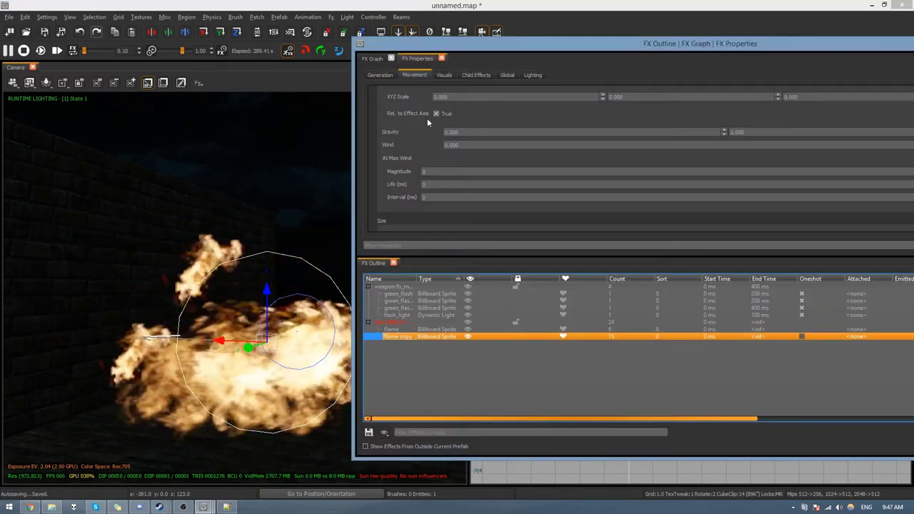
drag(448, 132, 429, 131)
text(-2)
key(Return)
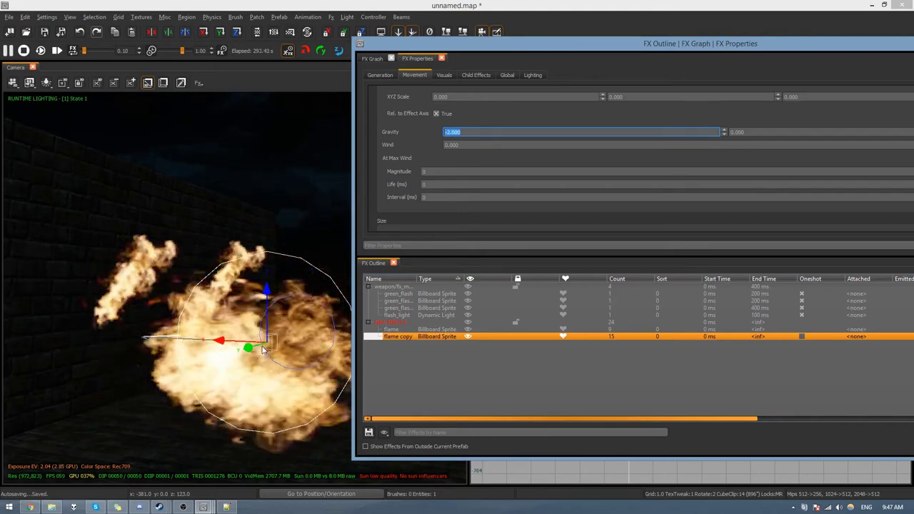
key(alt+Tab)
key(alt+Tab)
Set the flame copy element's Z velocity to 2.
scroll(426, 156, up, 5)
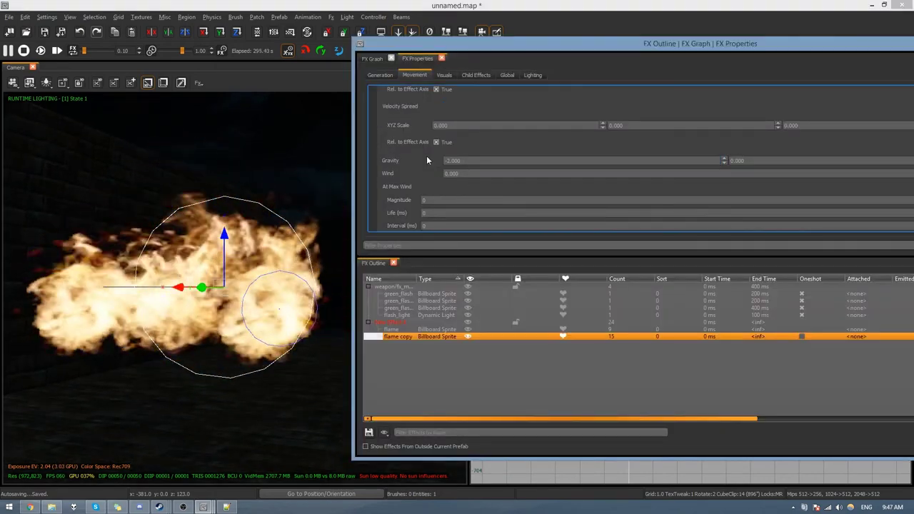
drag(819, 160, 697, 151)
text(12)
key(Return)
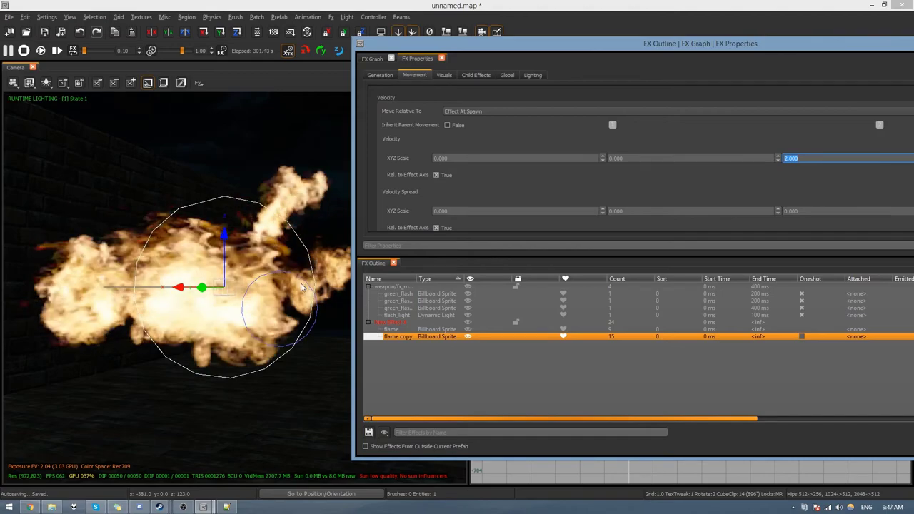
Set the flame copy element's first gravity value to -5, and check the fire facing the wall.
scroll(462, 207, down, 2)
click(487, 190)
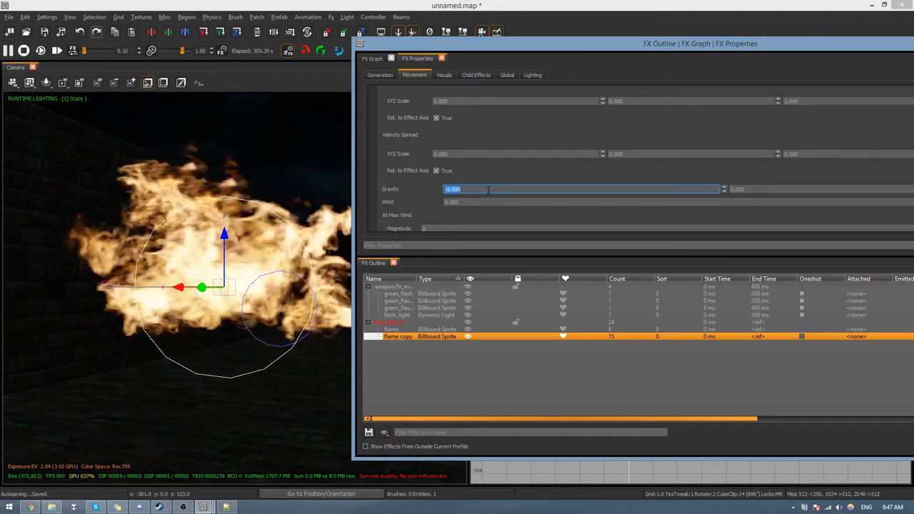
click(252, 4)
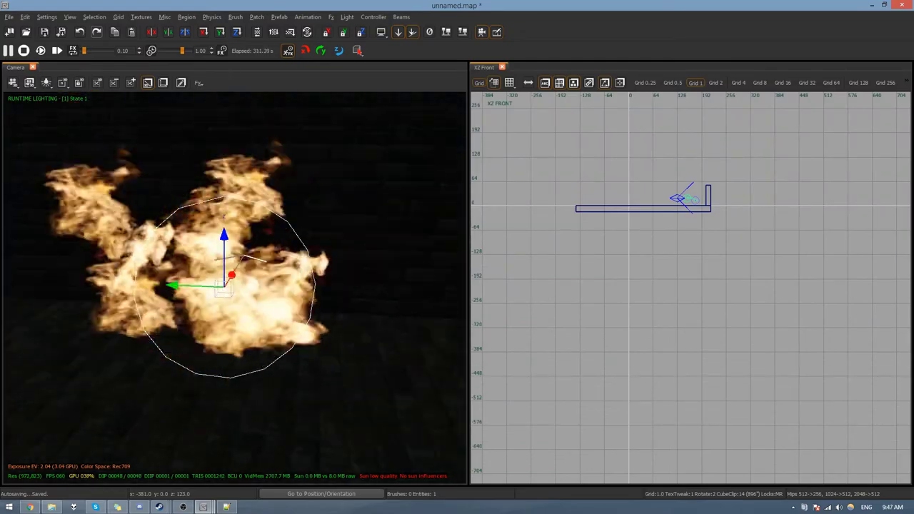
key(alt+Tab)
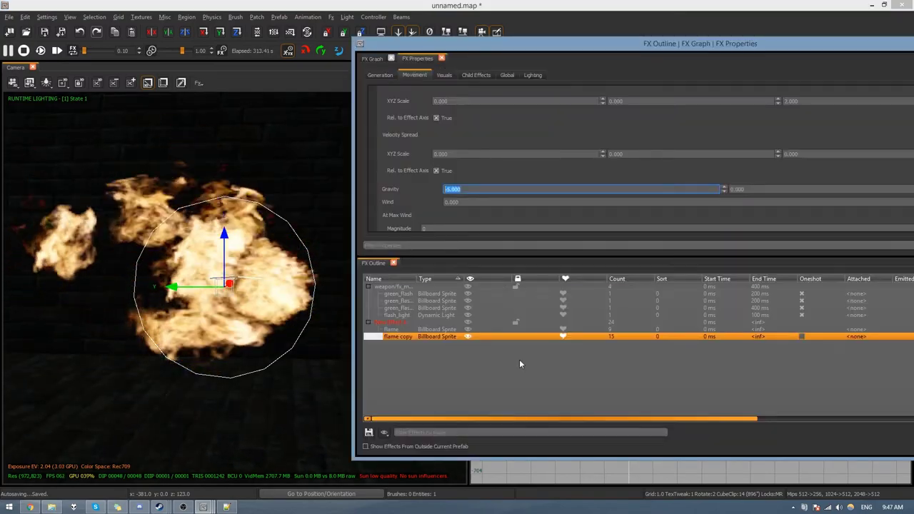
Add a new element to the fire effect and name it "light".
click(409, 323)
right_click(409, 323)
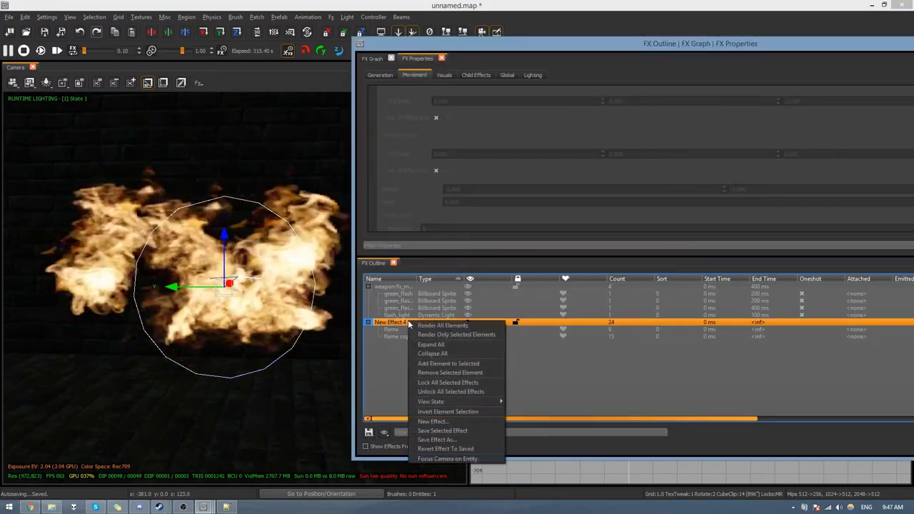
click(449, 364)
click(400, 345)
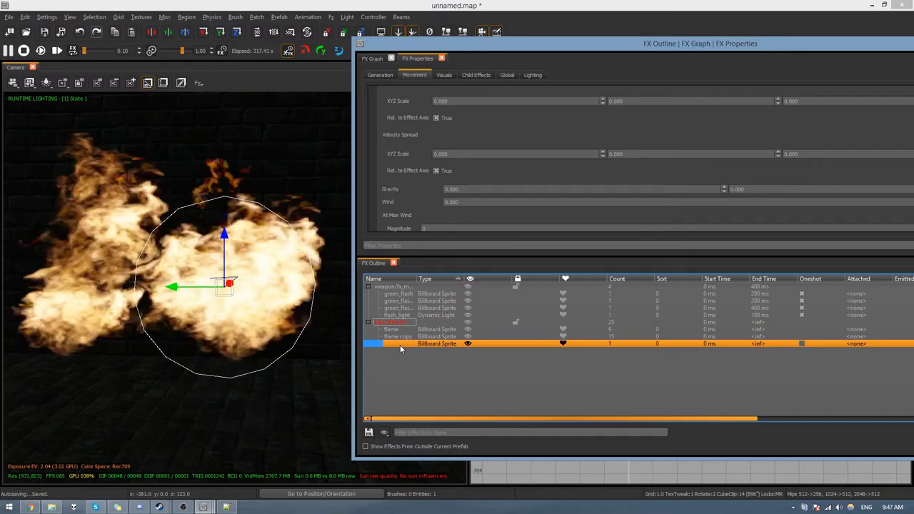
click(376, 76)
scroll(408, 158, up, 2)
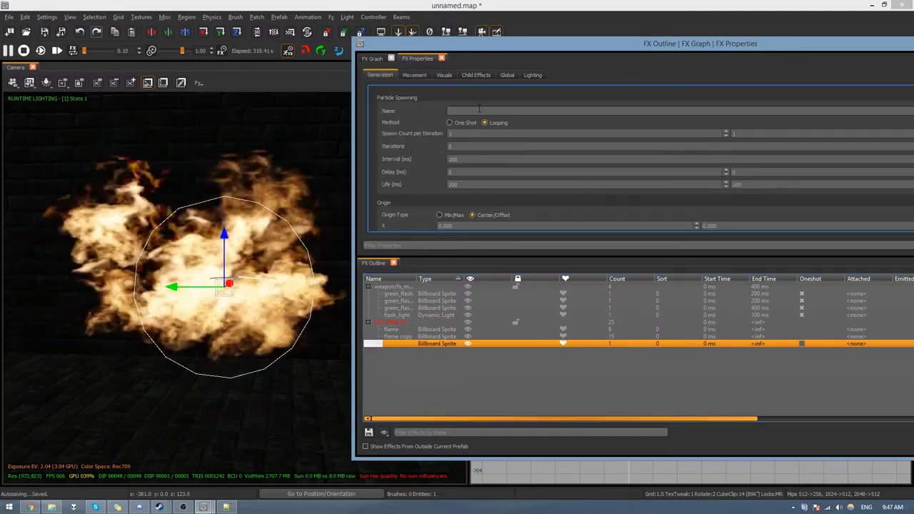
click(478, 111)
text(light)
key(Return)
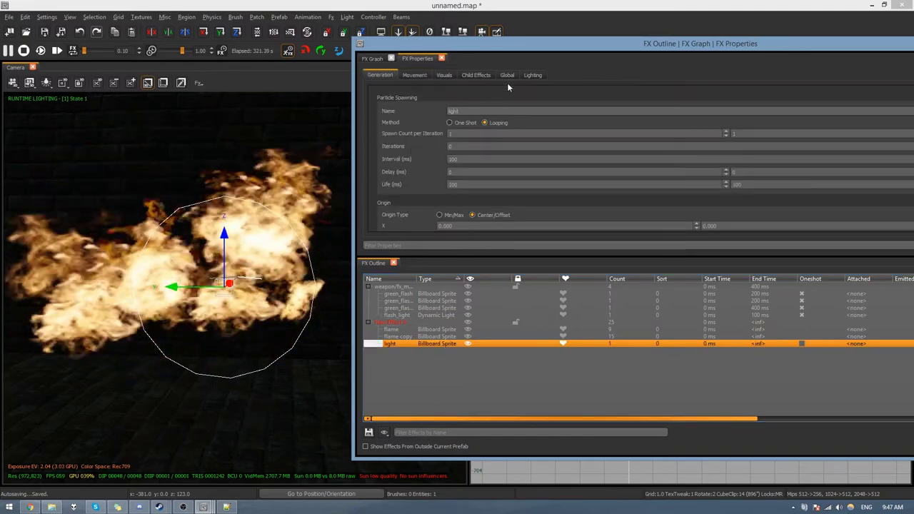
Change the light element's type to Dynamic Light and its spawn method to Looping.
click(445, 75)
scroll(468, 142, up, 2)
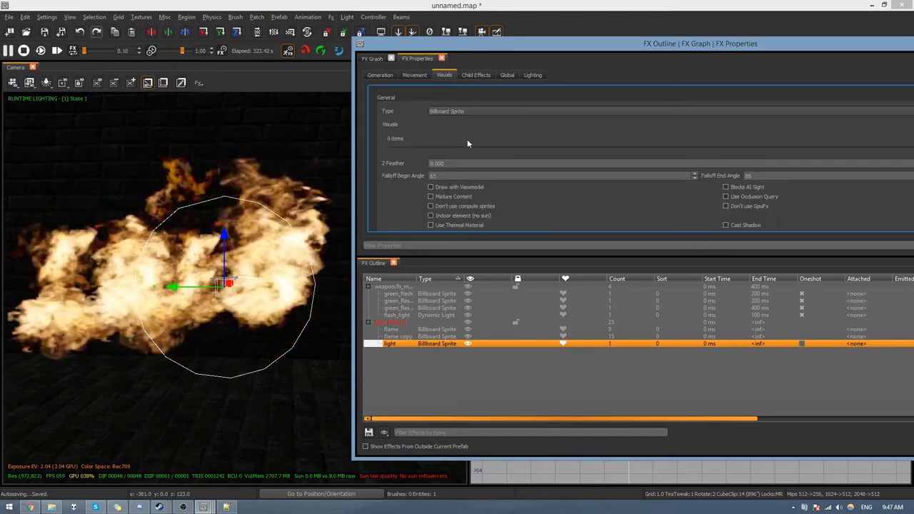
click(464, 113)
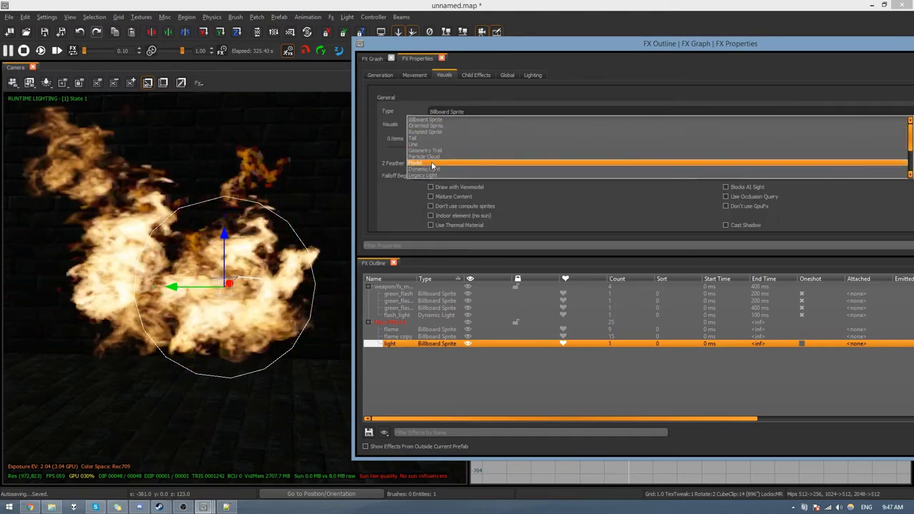
click(424, 170)
click(379, 75)
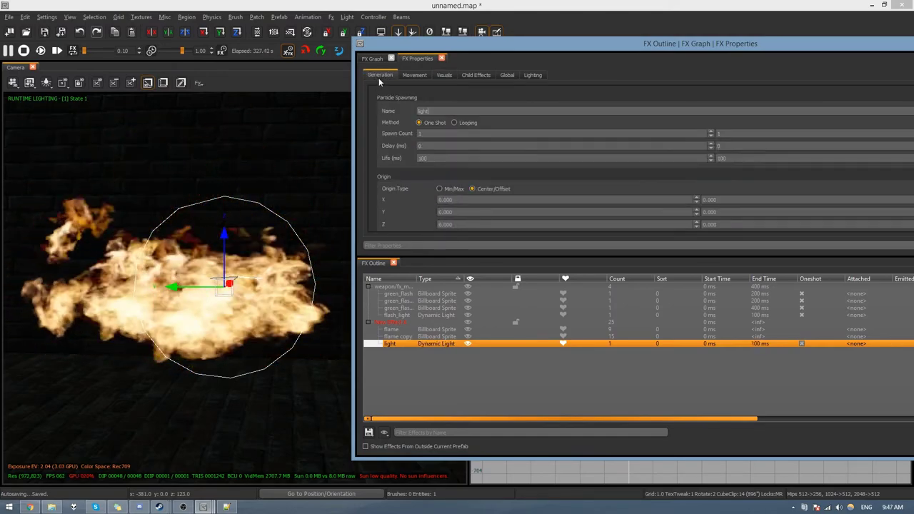
click(454, 123)
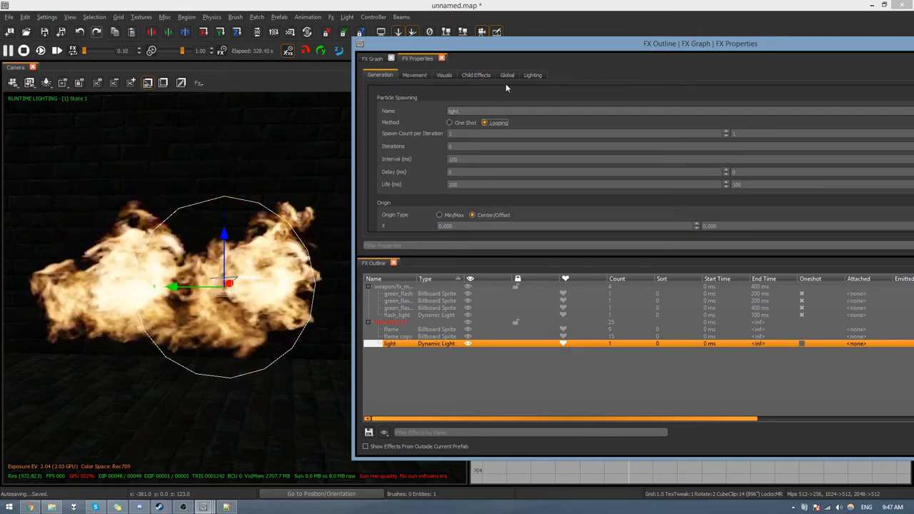
Set the light element's intensity to 10 stops and its radius to 20.
click(479, 76)
click(446, 75)
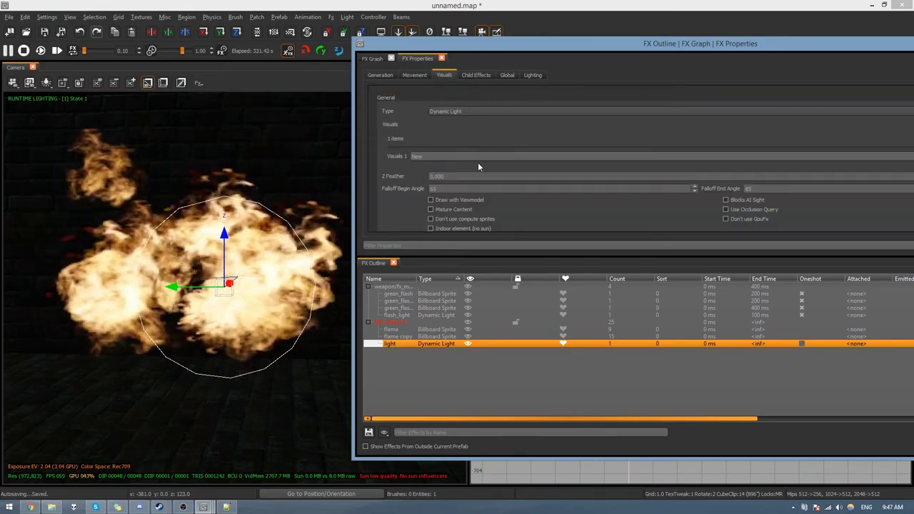
scroll(418, 187, down, 8)
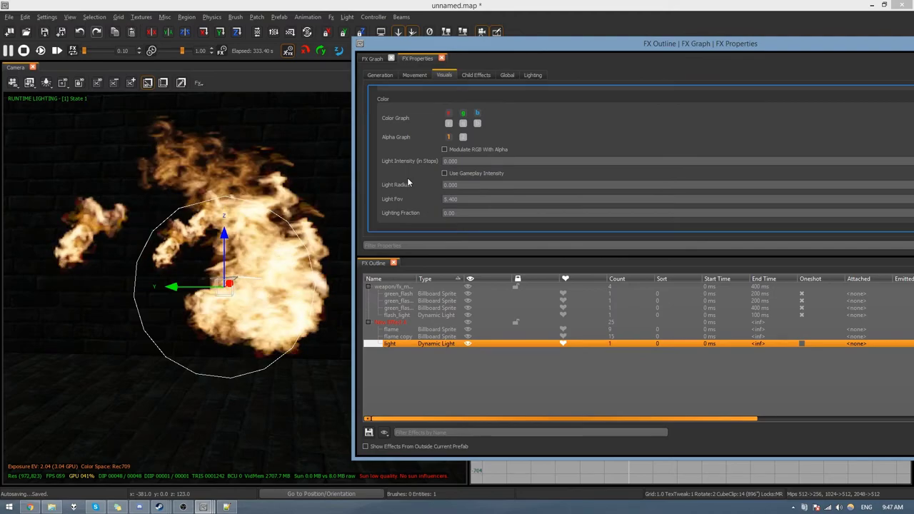
drag(463, 162, 410, 162)
text(10)
key(Tab)
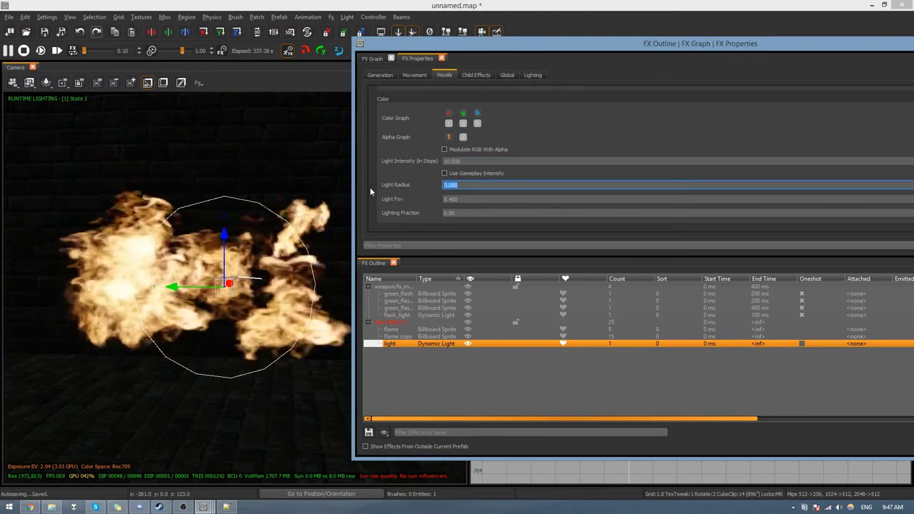
text(20)
key(Return)
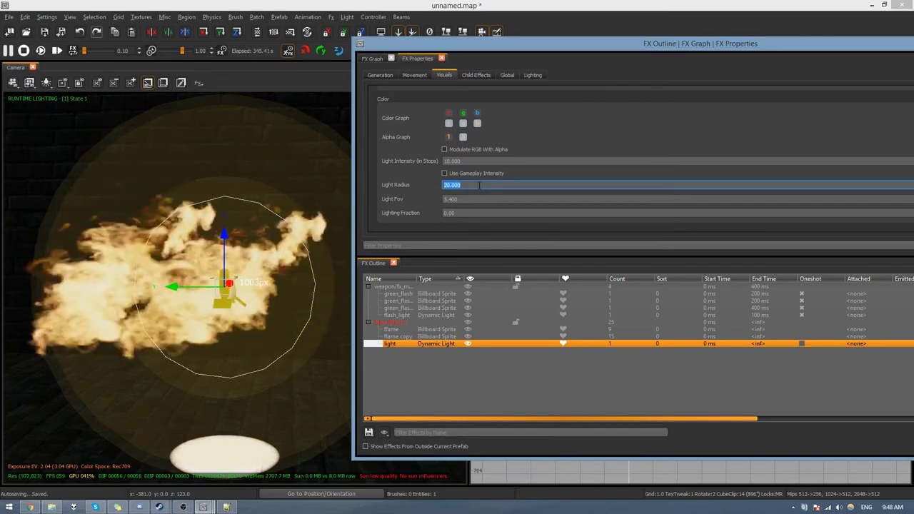
Reduce the light element's radius to 10 and set its field of view to 122.
text(10)
key(Return)
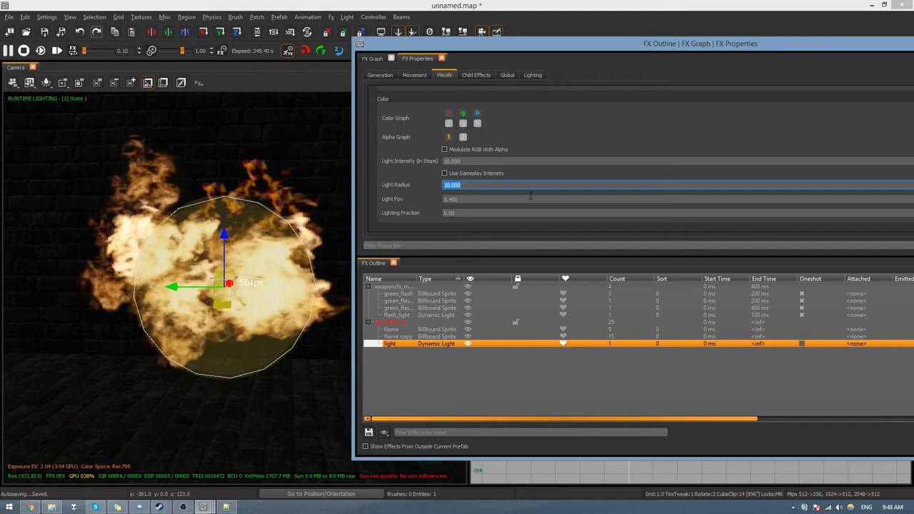
key(Tab)
text(122)
key(Return)
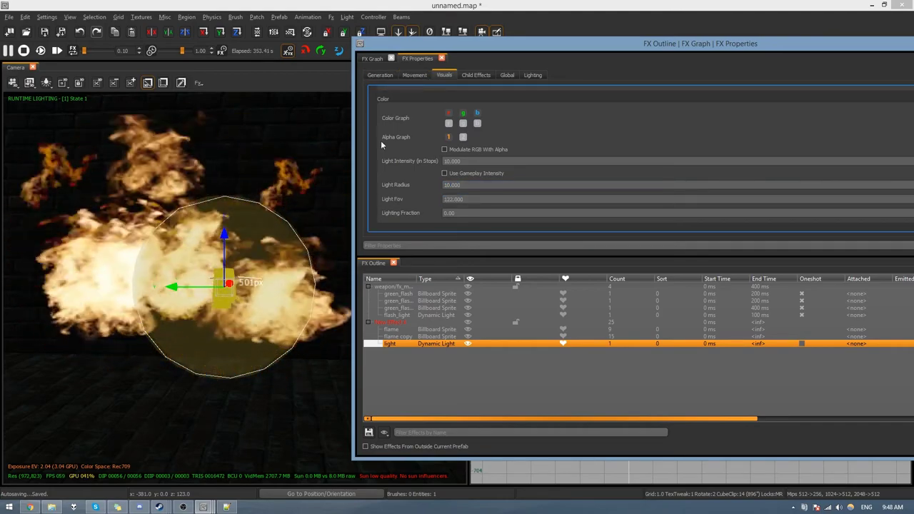
Open the light element's color curves in the FX graph, with the graph area fully in view.
click(370, 61)
click(411, 143)
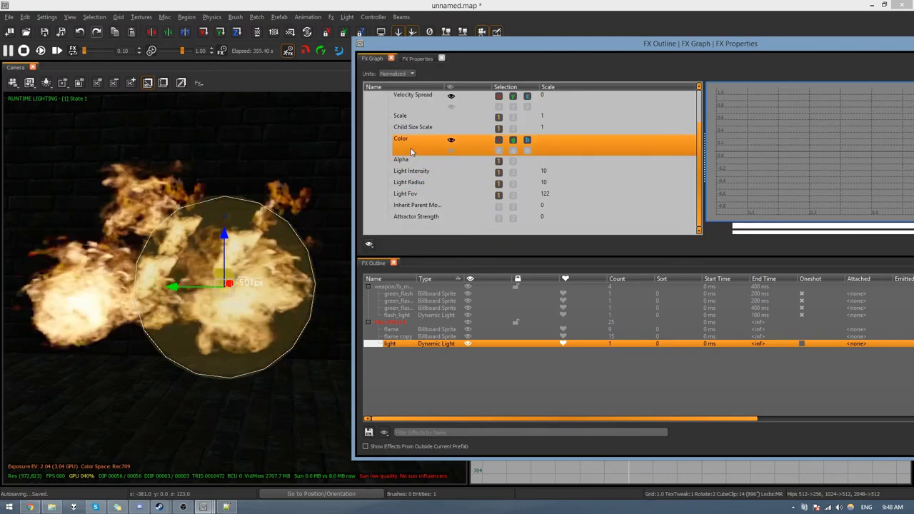
drag(546, 50, 324, 55)
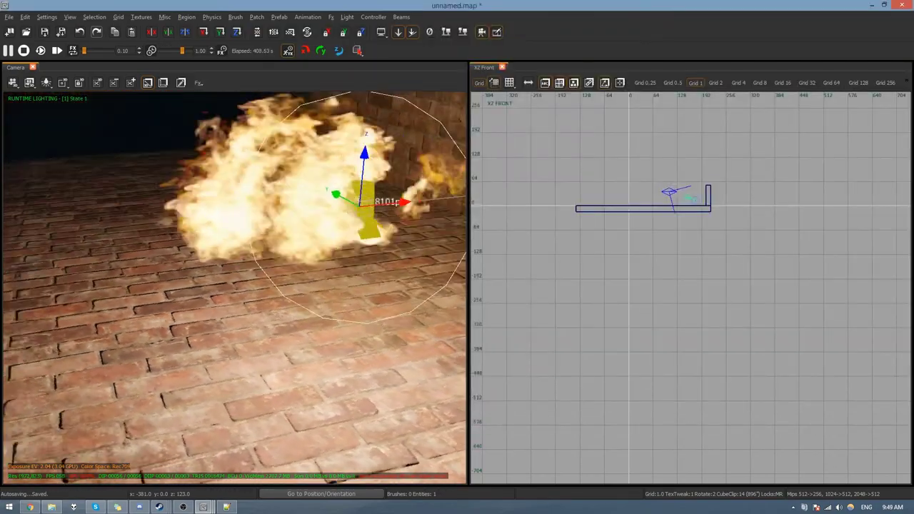
Examine how the light falls on the brick floor and wall around the fire, and reopen the light element's visual properties.
right_drag(294, 286, 293, 287)
right_drag(257, 320, 189, 249)
key(alt+Tab)
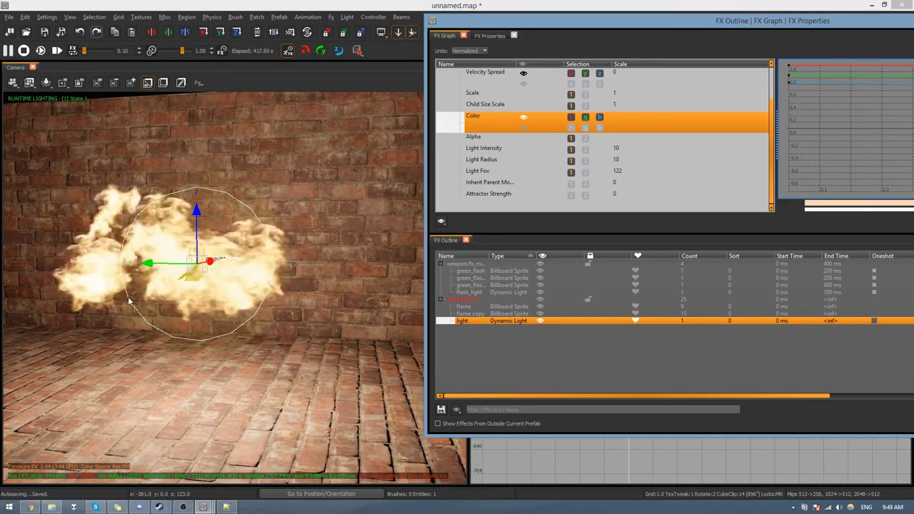
click(490, 35)
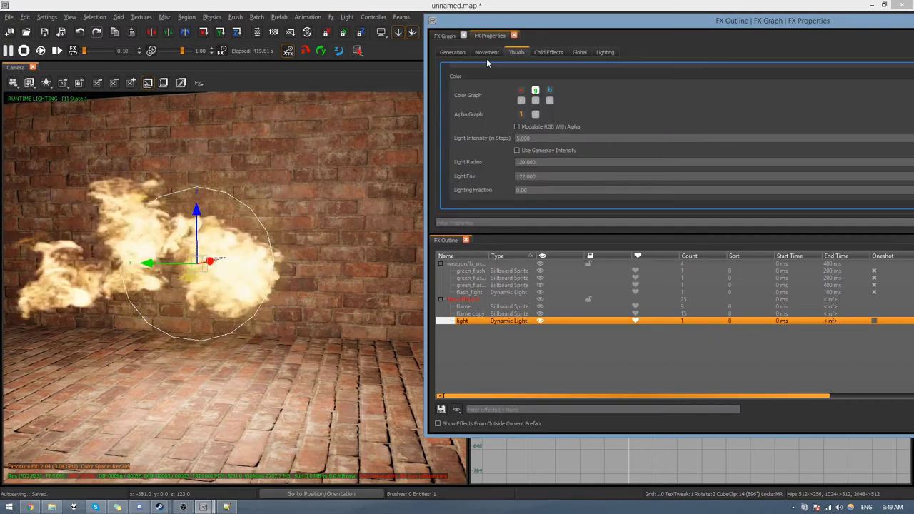
Try offsetting the light element's origin along X by 12, then by 22.
click(486, 52)
click(453, 52)
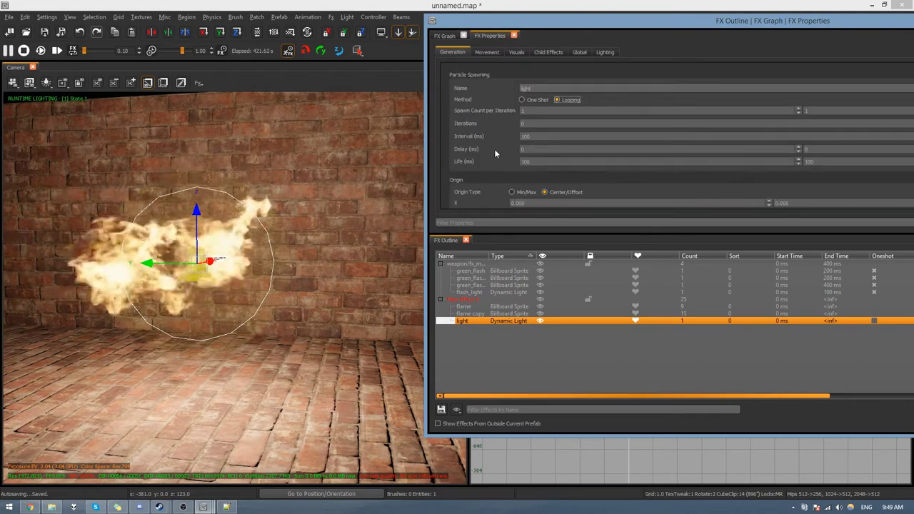
scroll(494, 149, down, 5)
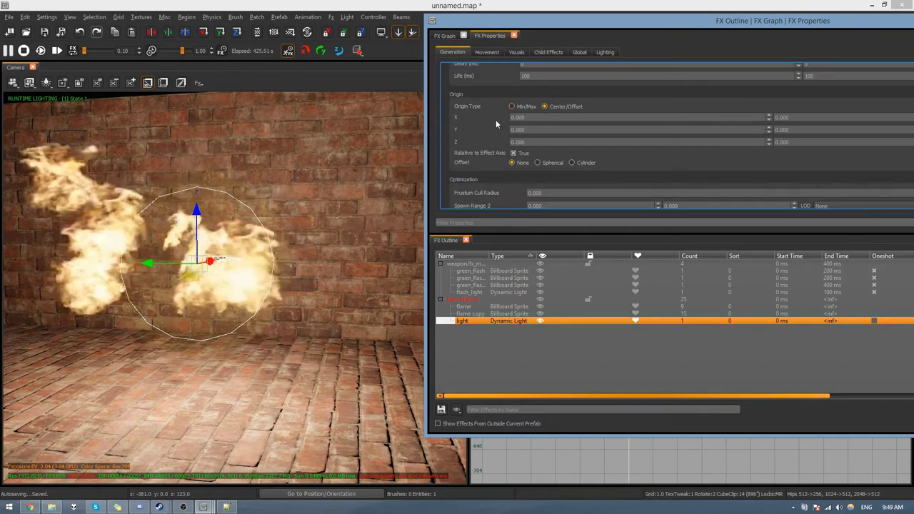
drag(557, 118, 447, 121)
text(12)
key(Tab)
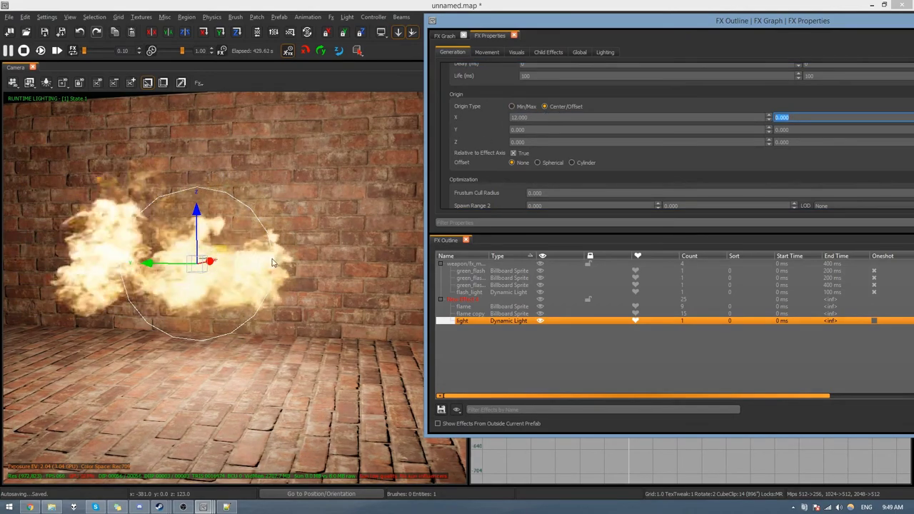
scroll(273, 225, down, 5)
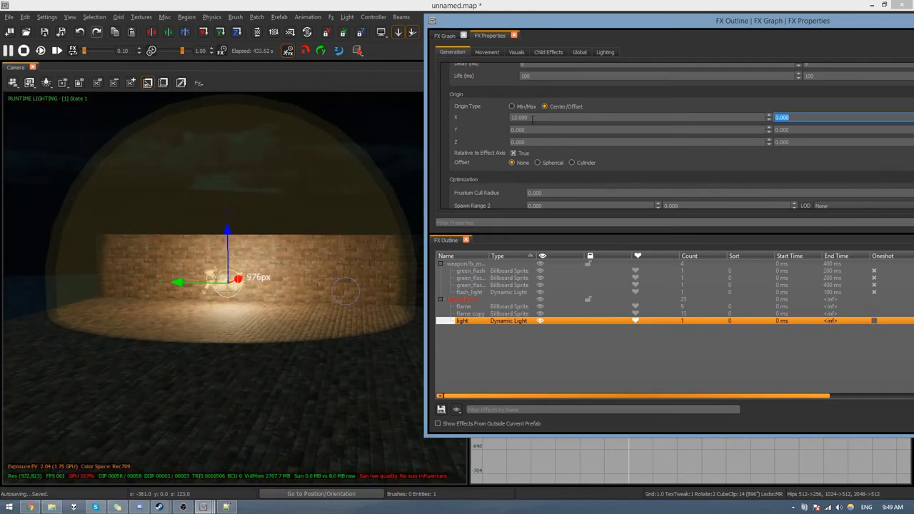
text(22)
key(Tab)
drag(527, 117, 434, 112)
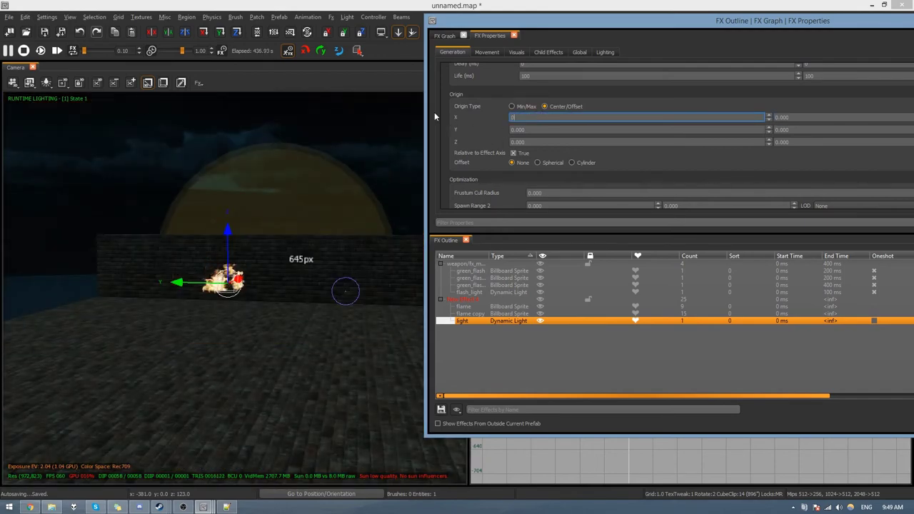
Return the light's X origin to 0 and try its Z origin at 22, then at 50.
text(0)
key(Tab)
key(Tab)
key(Tab)
key(Tab)
text(22)
key(Return)
key(Return)
text(50)
key(Return)
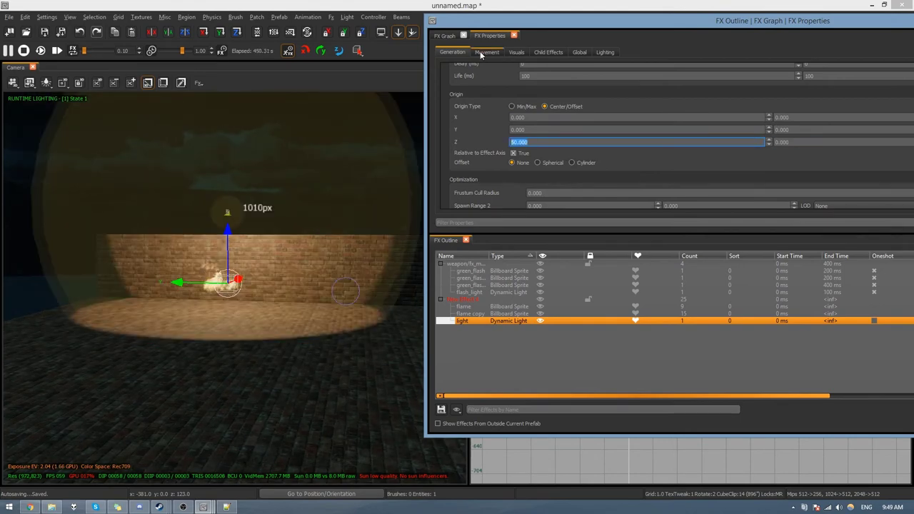
Set the light element's radius to 30 and lower its Z origin to 30, then to 20.
click(483, 52)
click(516, 52)
drag(540, 162, 491, 168)
text(30)
key(Return)
click(452, 53)
drag(530, 142, 509, 143)
text(30)
key(Return)
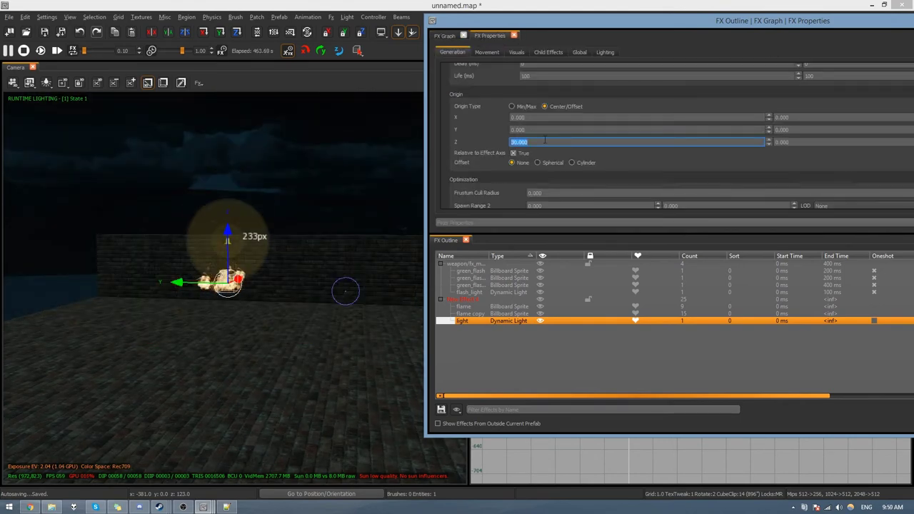
text(20)
key(Return)
Restart the effect playback and examine the fire and its light on the brick floor.
right_drag(235, 257, 214, 339)
click(24, 50)
click(8, 51)
key(alt+Tab)
click(482, 52)
scroll(708, 167, down, 5)
drag(810, 133, 760, 137)
click(25, 51)
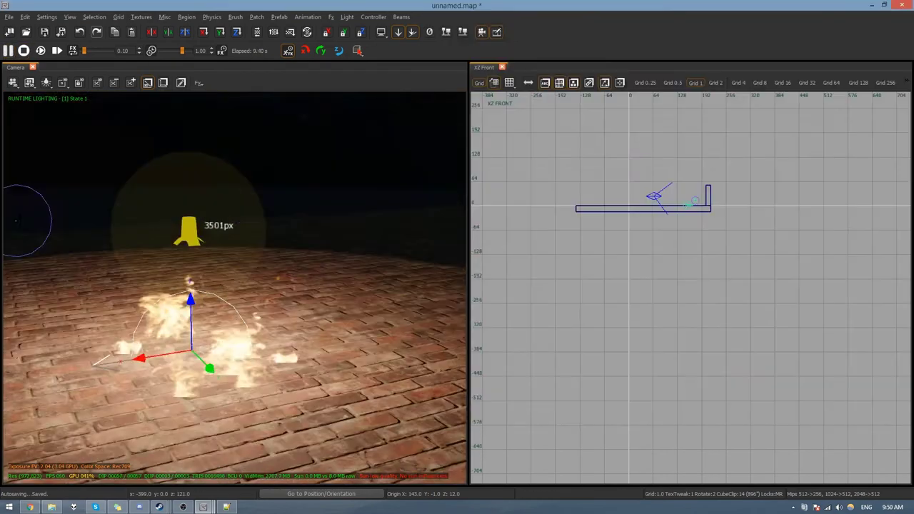
Try raising the light element's Z origin to 50 above the fire.
double_click(543, 162)
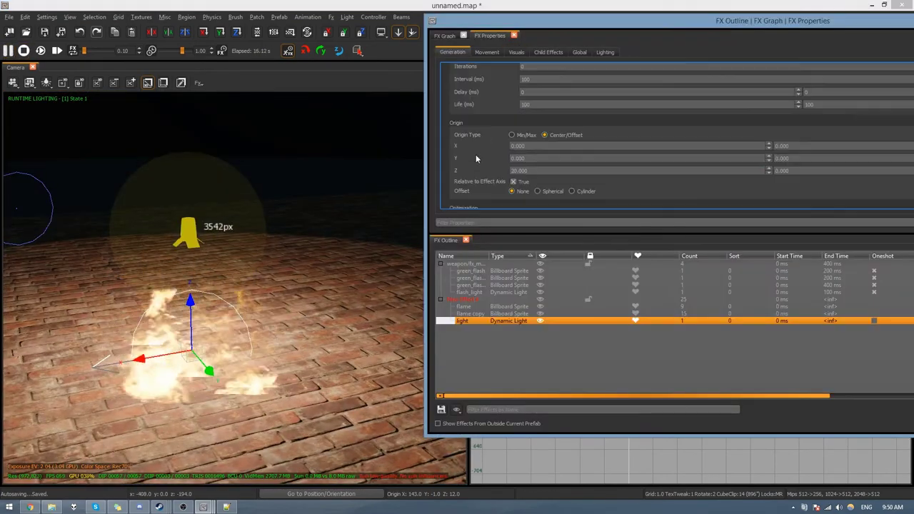
double_click(514, 142)
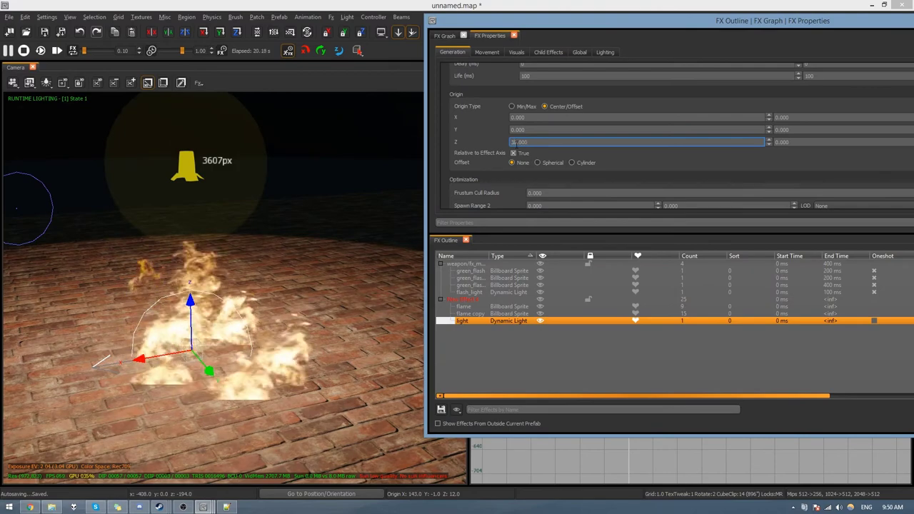
text(50)
key(Return)
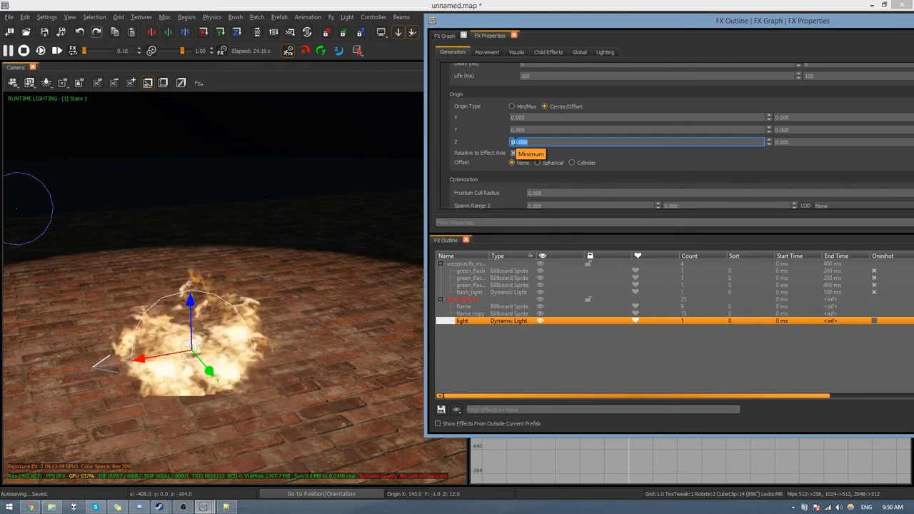
drag(515, 142, 464, 138)
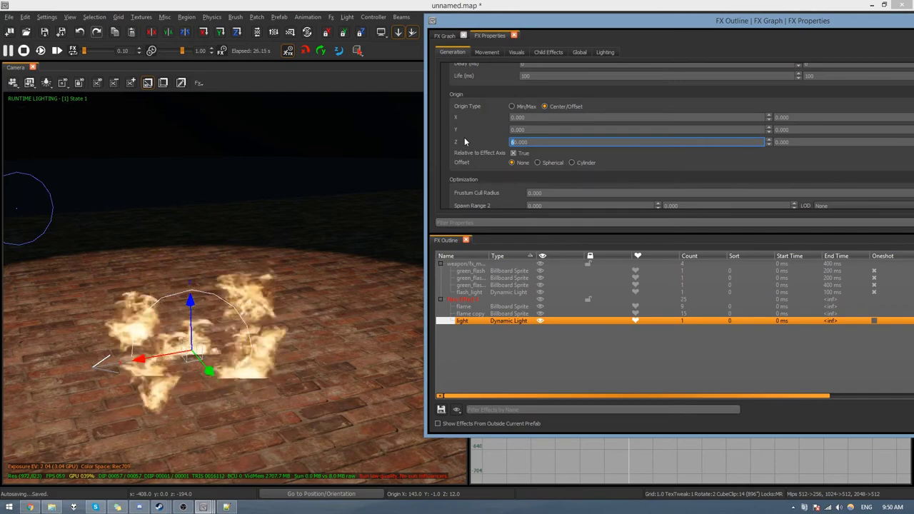
key(Return)
Duplicate the flame copy element and give the duplicate an initial rotation range of 0 to 90.
alt+drag(168, 285, 305, 348)
key(alt+Tab)
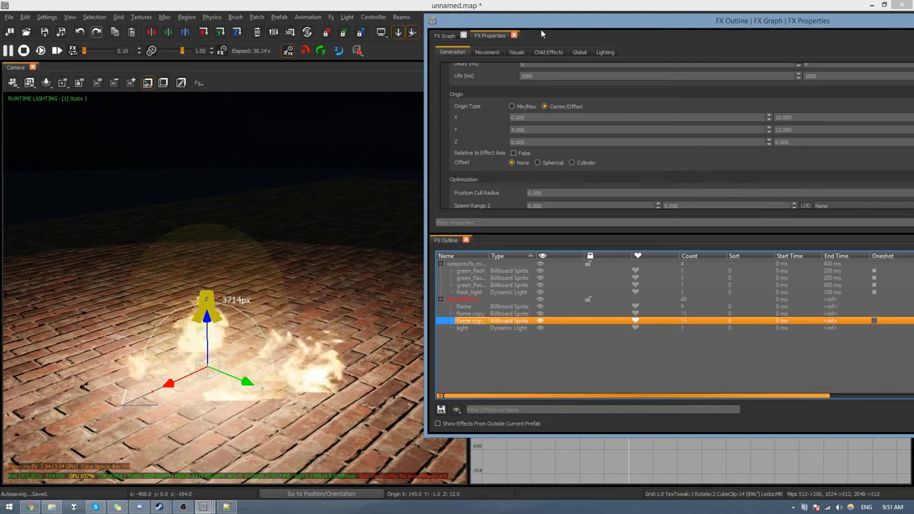
click(488, 52)
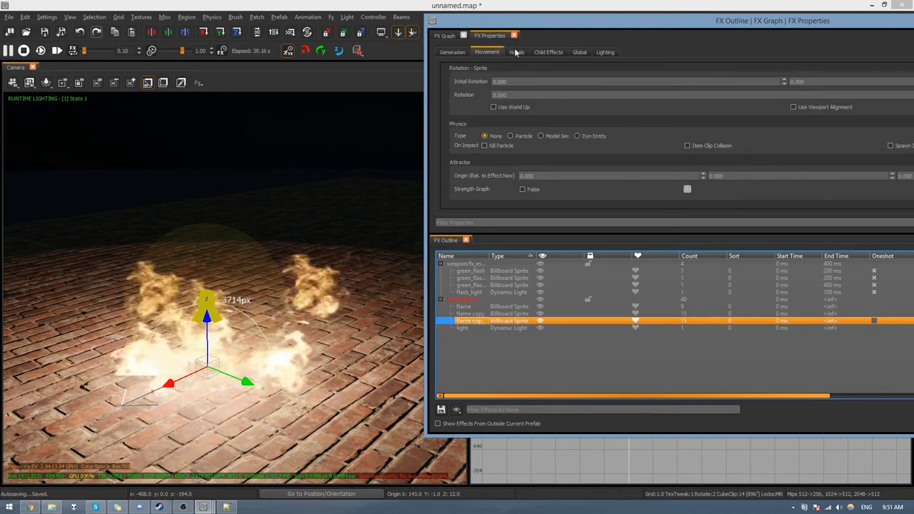
click(516, 52)
click(548, 52)
click(486, 52)
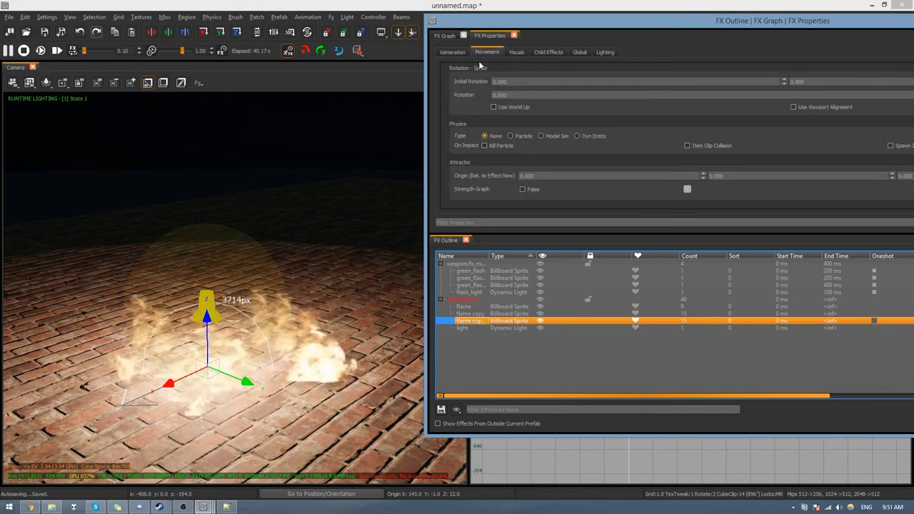
scroll(536, 127, up, 2)
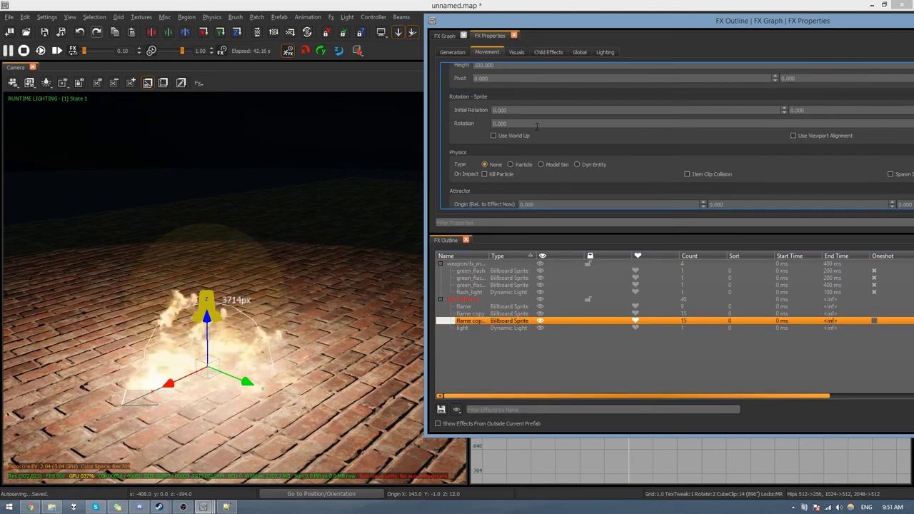
click(839, 139)
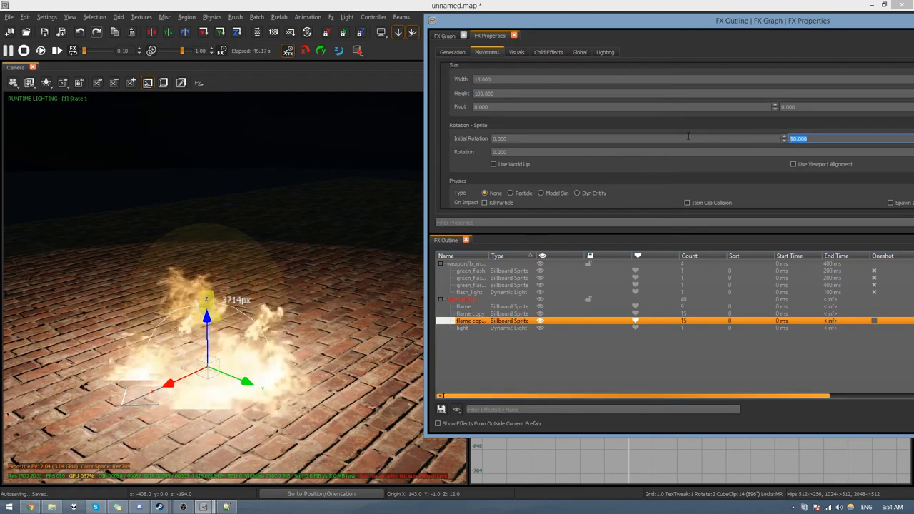
Set the duplicated flame's rotation to 30 and raise the end knot of its rotation curve to 1.00.
drag(564, 27, 330, 33)
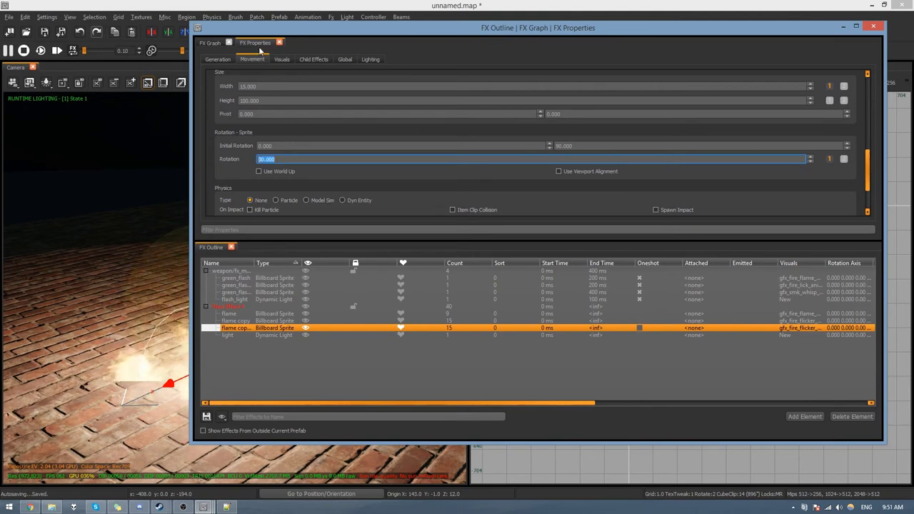
click(209, 43)
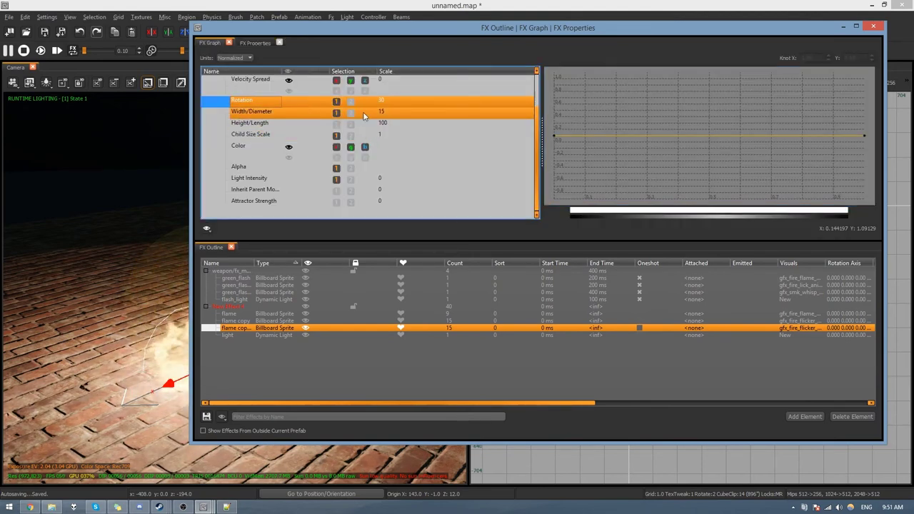
drag(865, 135, 865, 73)
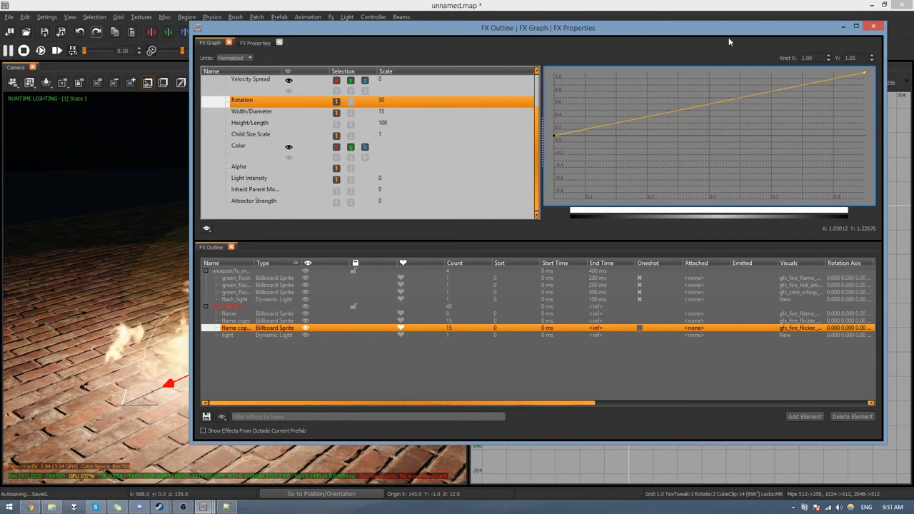
drag(686, 29, 913, 32)
alt+drag(307, 328, 275, 341)
key(alt+Tab)
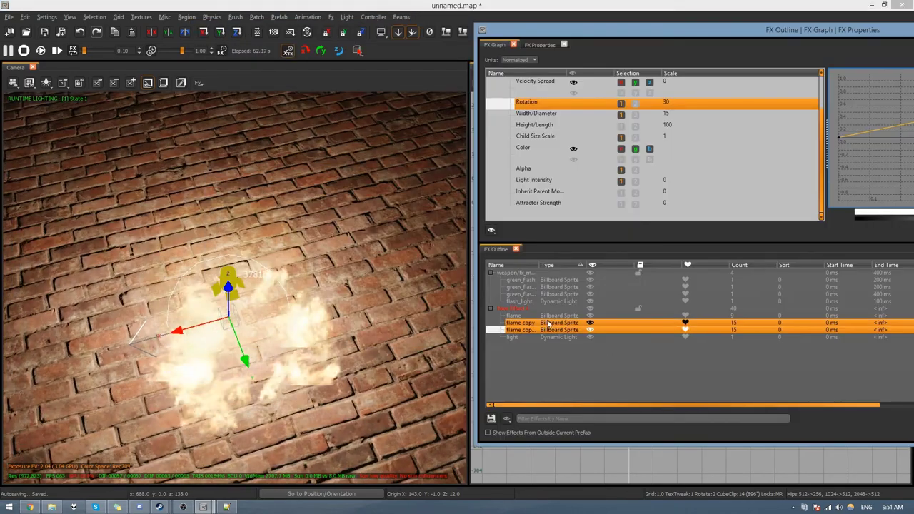
Set the duplicated flame's spawn count per iteration to 6 and check the denser fire from other angles.
click(548, 48)
scroll(535, 106, up, 4)
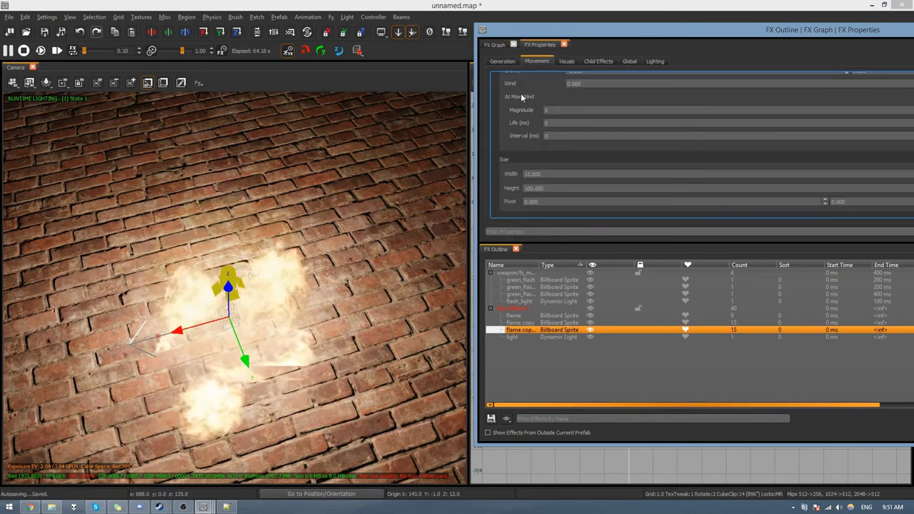
click(502, 61)
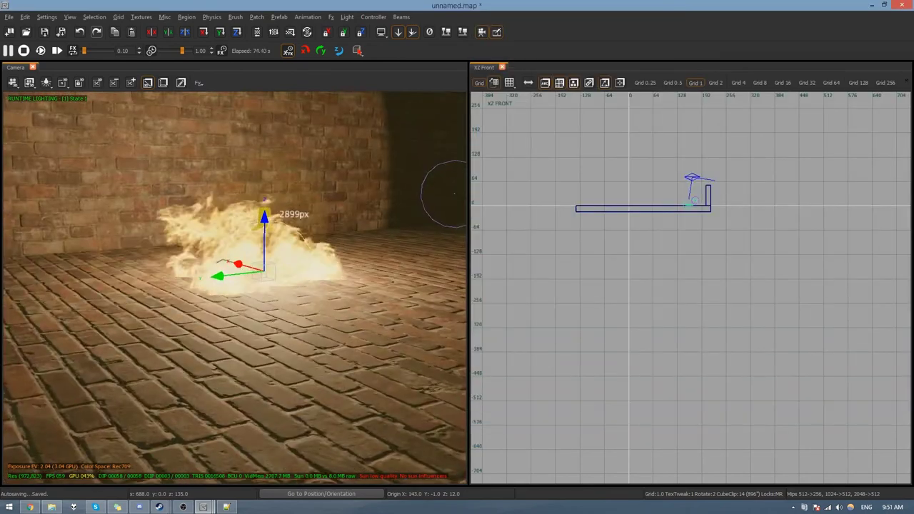
key(F7)
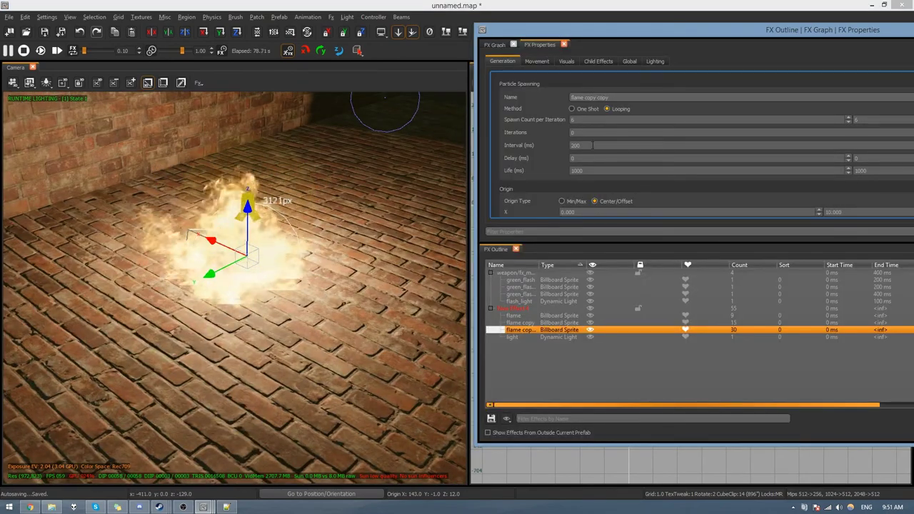
alt+drag(296, 272, 300, 271)
alt+right_drag(300, 272, 280, 277)
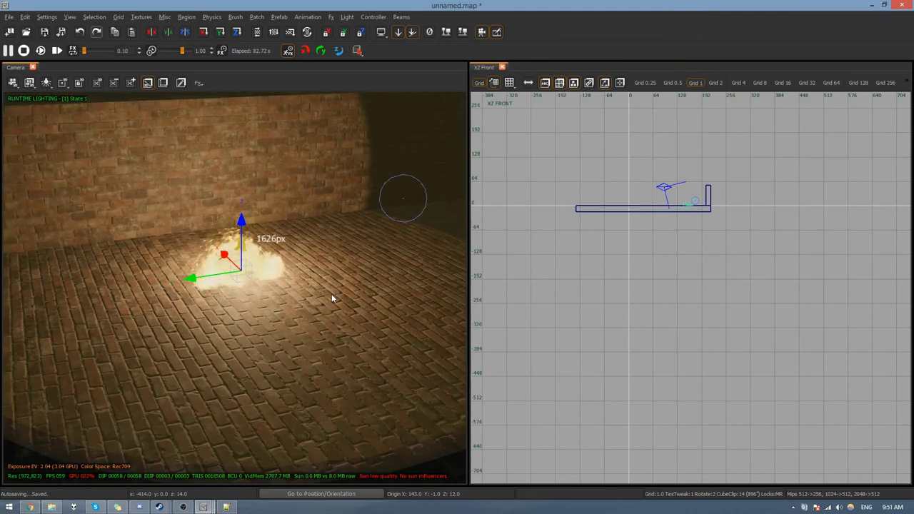
Examine the duplicated flame's movement and visual properties, including velocity, size, rotation, play rate and color.
key(alt+Tab)
click(537, 62)
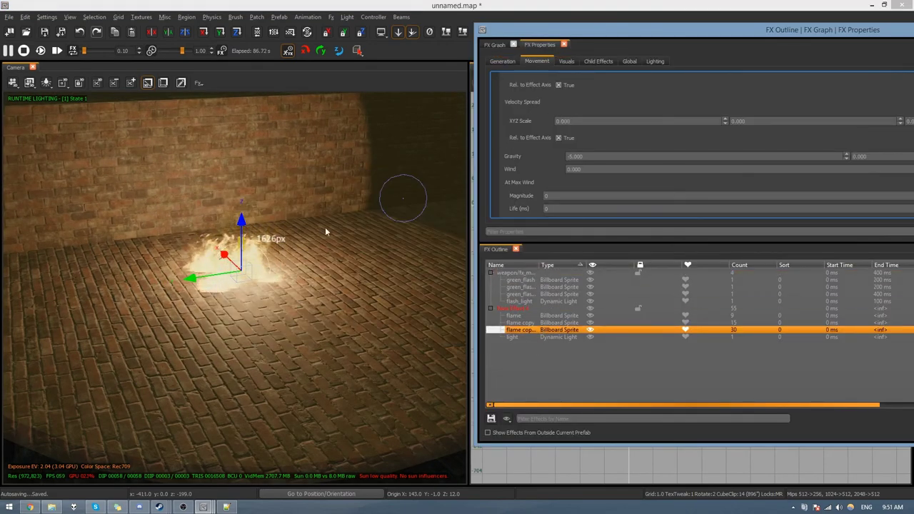
click(568, 63)
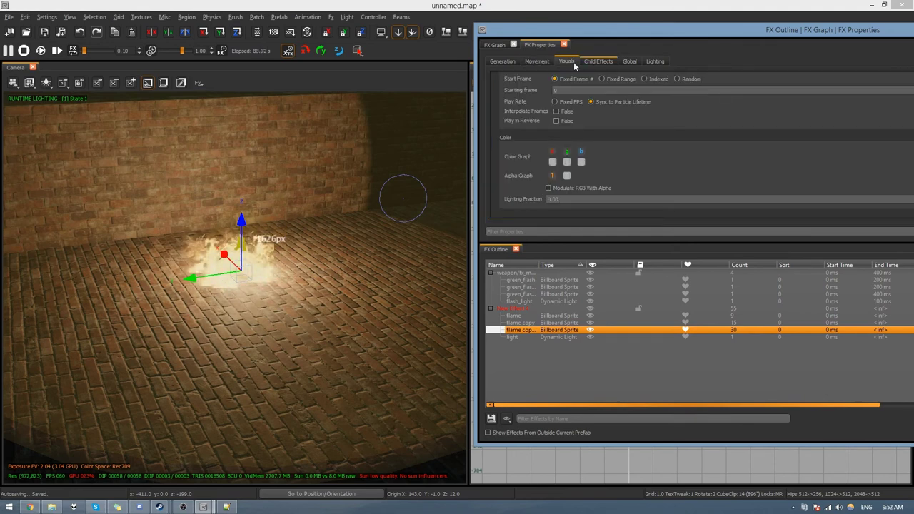
click(537, 61)
scroll(515, 148, down, 10)
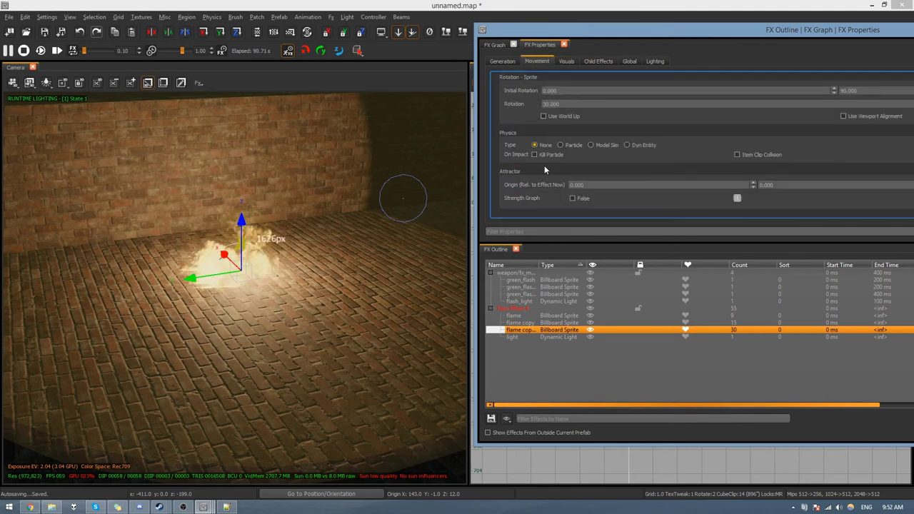
scroll(543, 170, up, 3)
scroll(528, 175, up, 2)
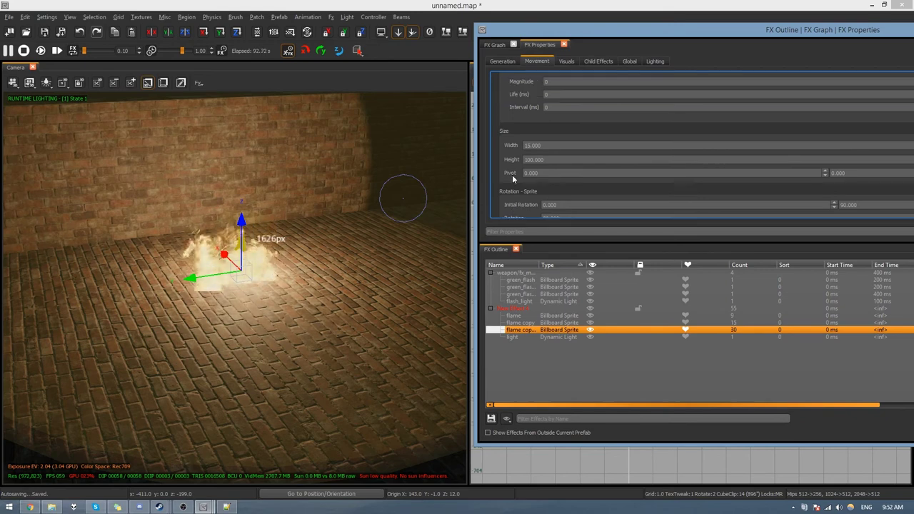
click(566, 61)
scroll(525, 154, up, 4)
scroll(530, 153, down, 4)
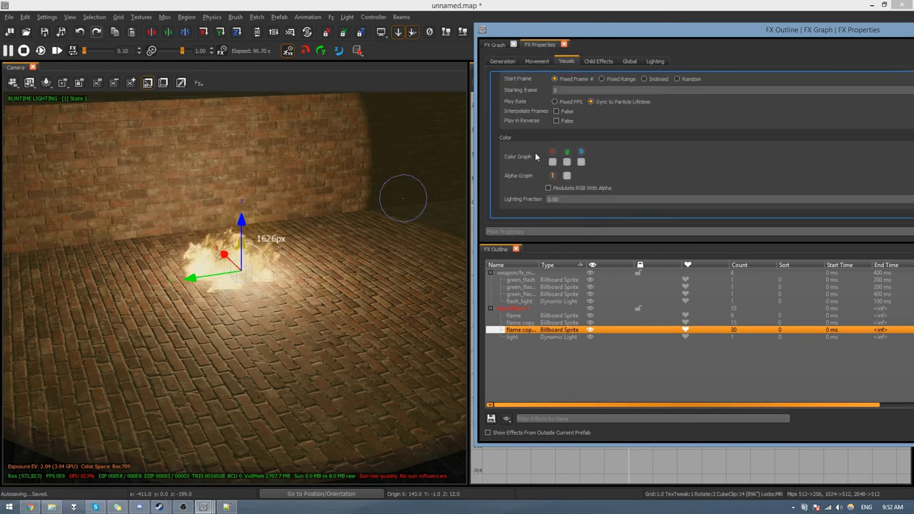
scroll(534, 158, up, 4)
Set the light element's intensity to 2 stops and check the fire's glow up close.
click(516, 338)
scroll(539, 166, down, 6)
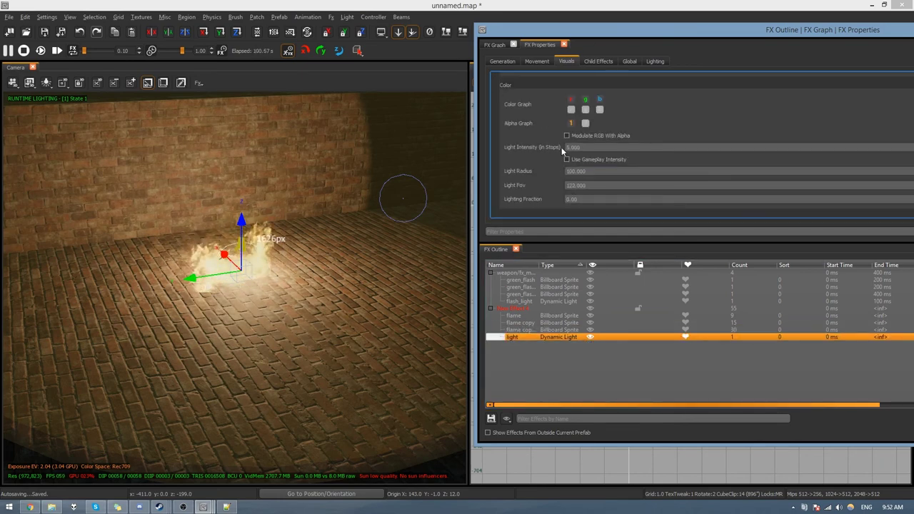
text(2)
key(Return)
click(279, 279)
mouse_move(279, 279)
alt+mouse_down()
mouse_move(280, 288)
mouse_move(284, 280)
alt+mouse_up()
scroll(279, 287, up, 3)
key(alt+Tab)
drag(570, 147, 527, 160)
text(2)
key(Return)
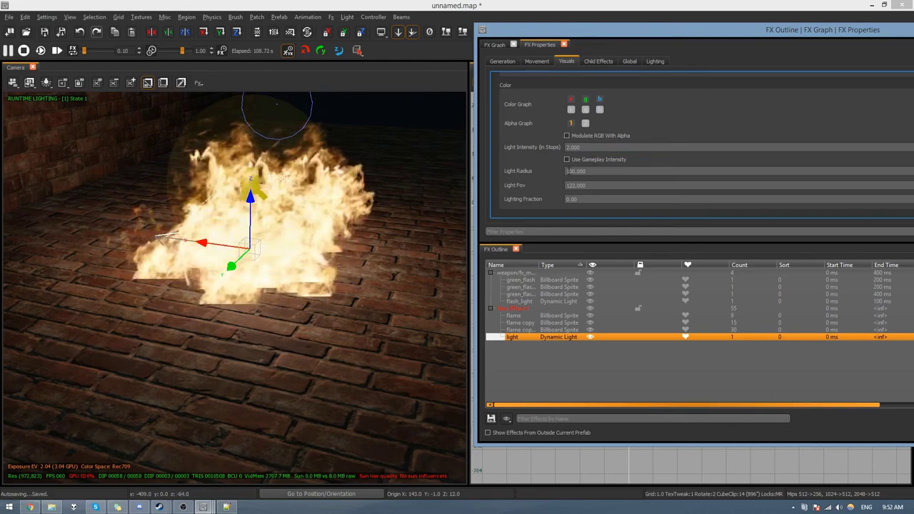
key(Escape)
key(alt+Tab)
Save the new fire effect as fire_large in the fire effects folder.
click(512, 310)
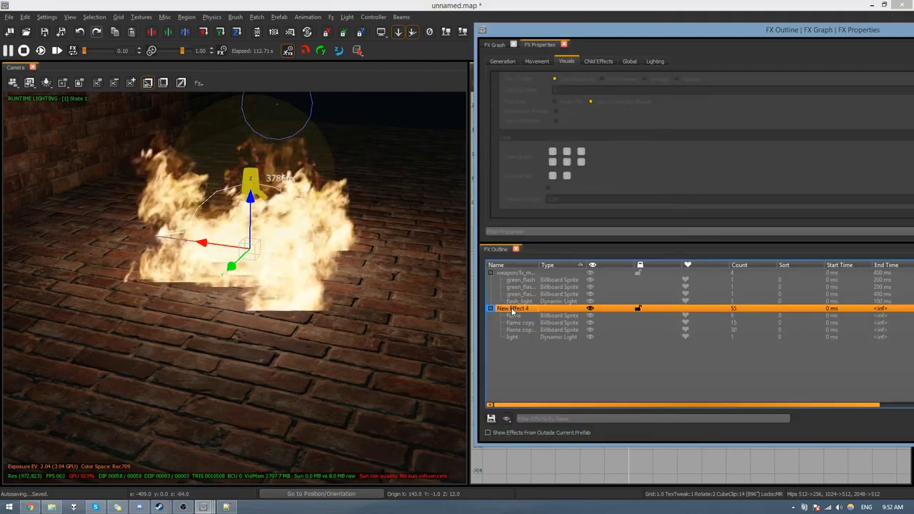
right_click(511, 310)
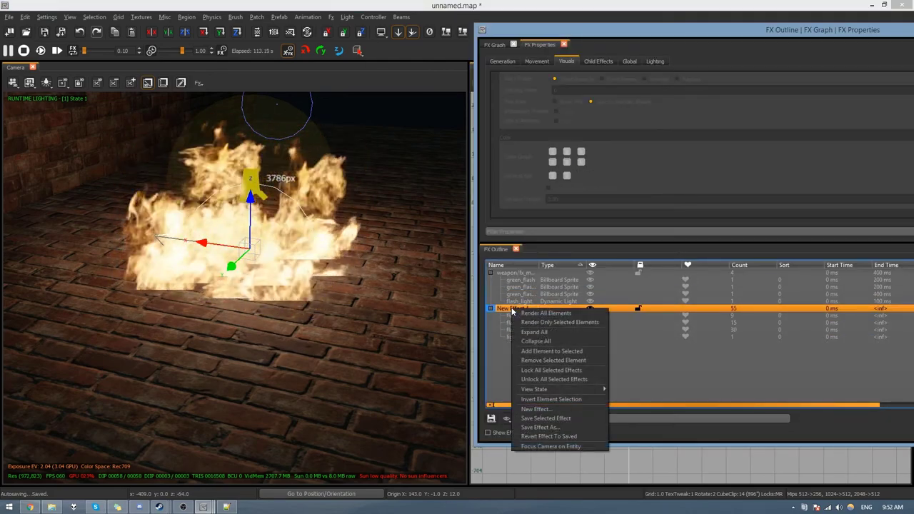
click(554, 418)
scroll(422, 278, down, 2)
scroll(408, 275, up, 2)
click(405, 265)
double_click(400, 274)
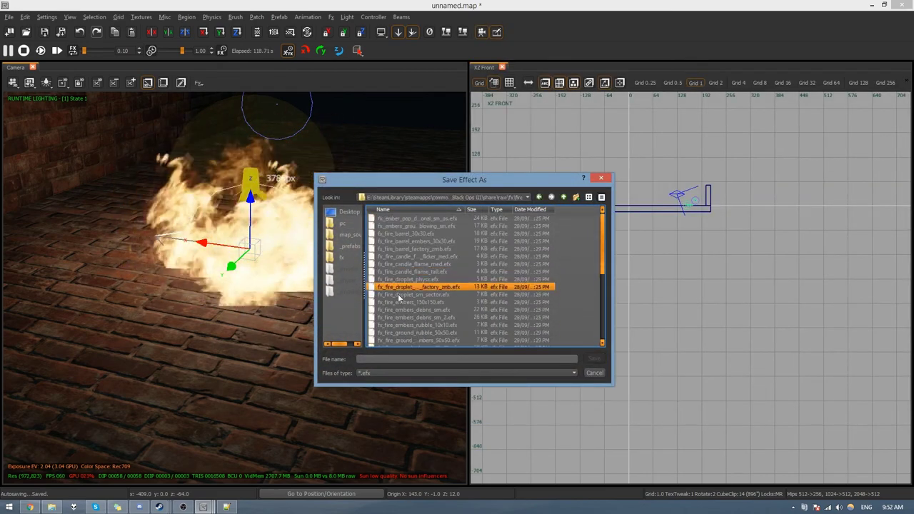
text(fire_large)
key(Return)
Place a new fx entity on the empty part of the brick floor, away from the existing fire.
right_drag(320, 296, 288, 254)
right_drag(417, 162, 397, 186)
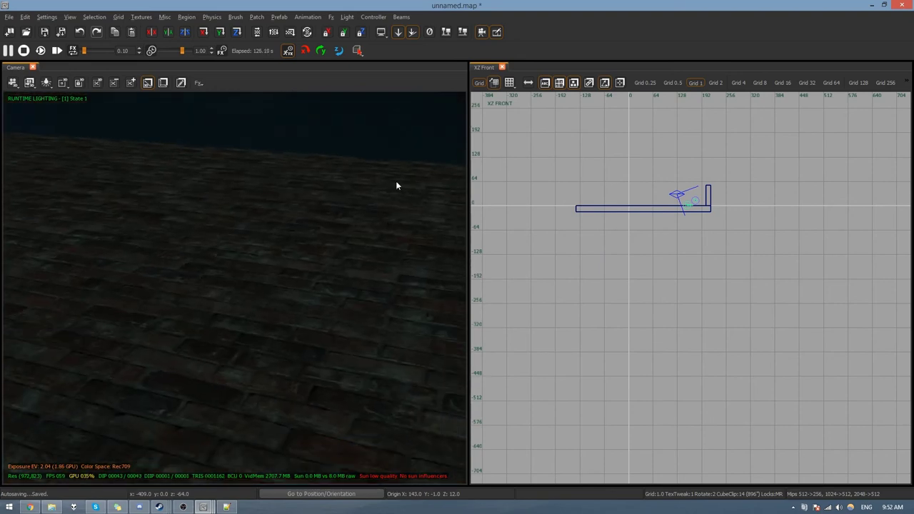
click(332, 17)
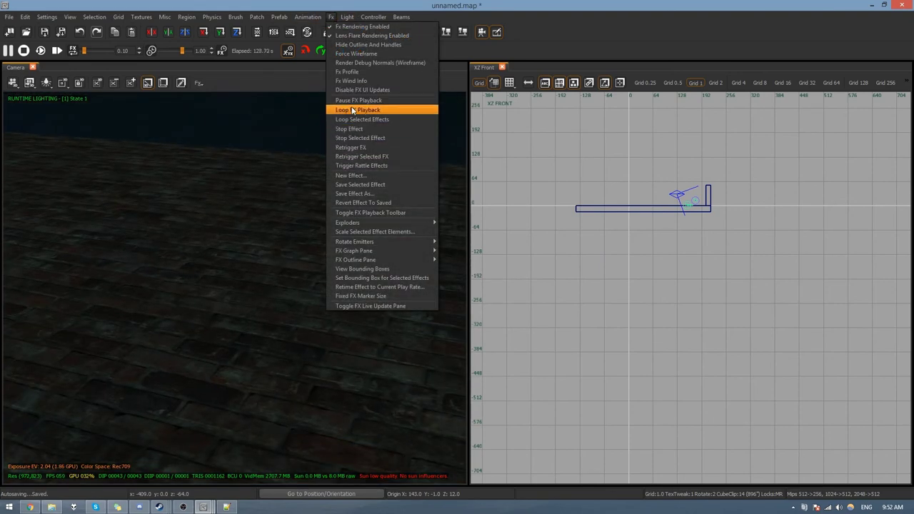
click(480, 5)
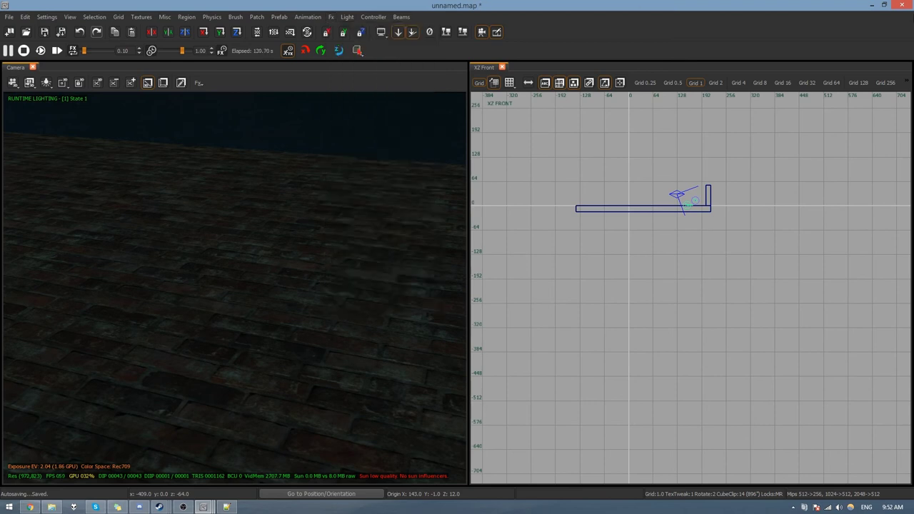
drag(913, 70, 634, 45)
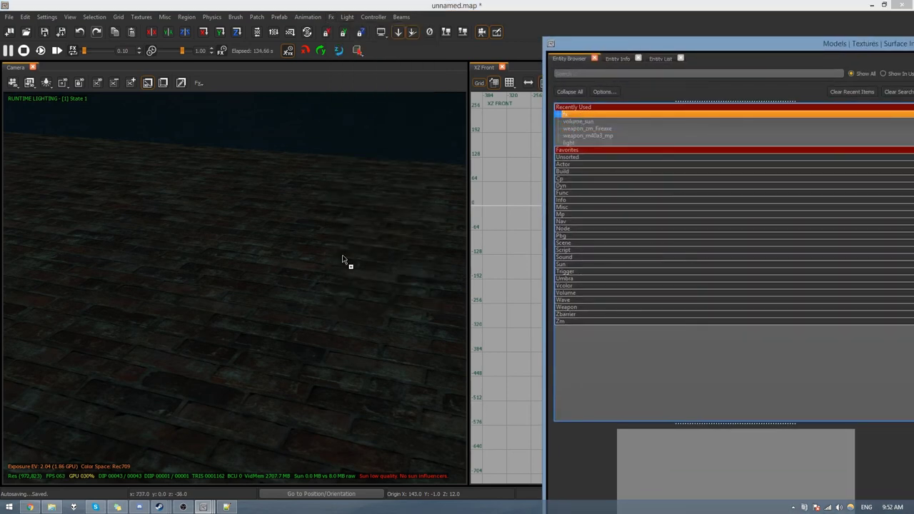
key(b)
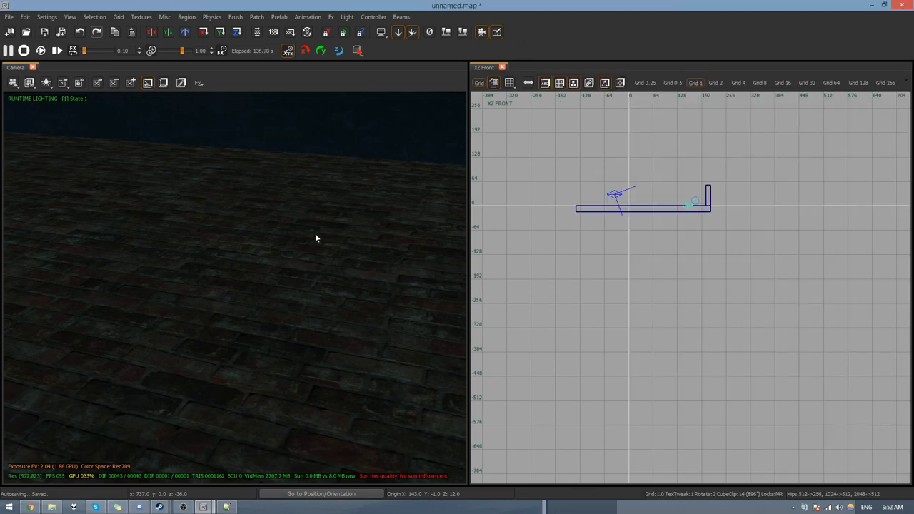
key(b)
drag(400, 208, 304, 268)
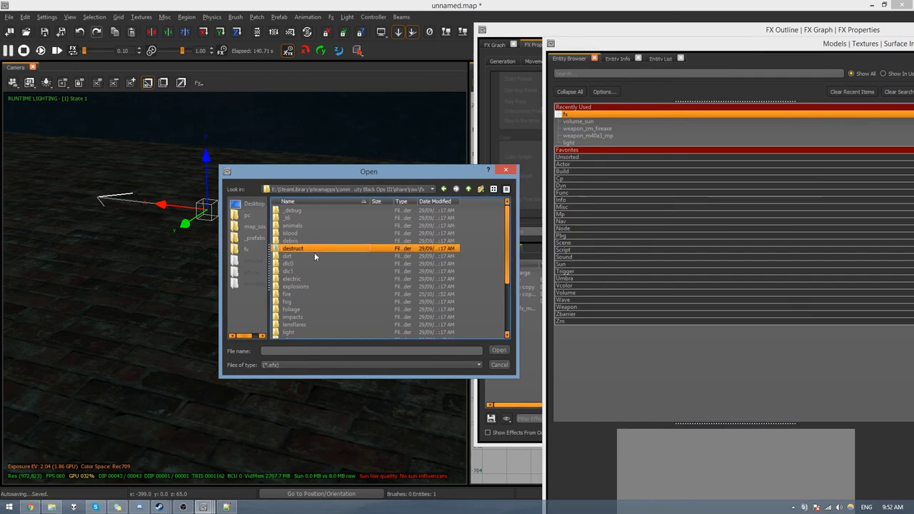
Load the saved fire_large effect from the fire folder into the new fx entity.
scroll(304, 271, down, 2)
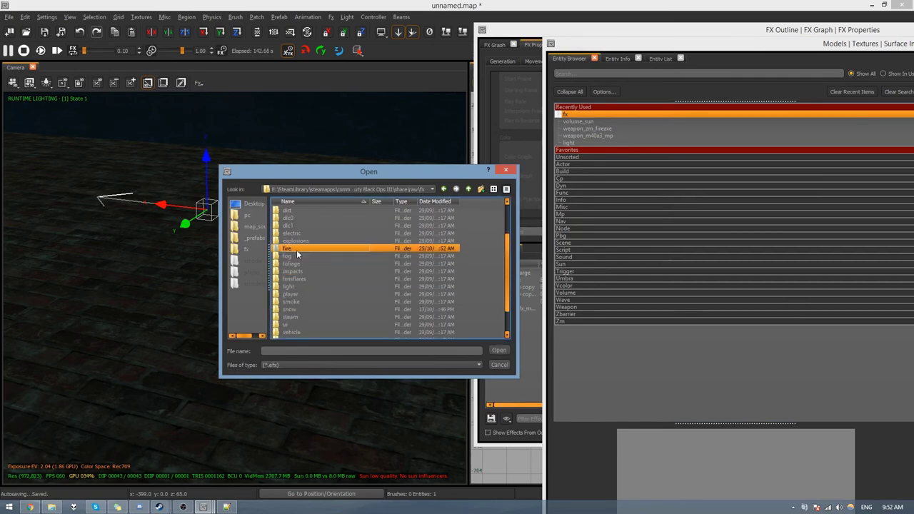
double_click(296, 248)
double_click(301, 213)
key(b)
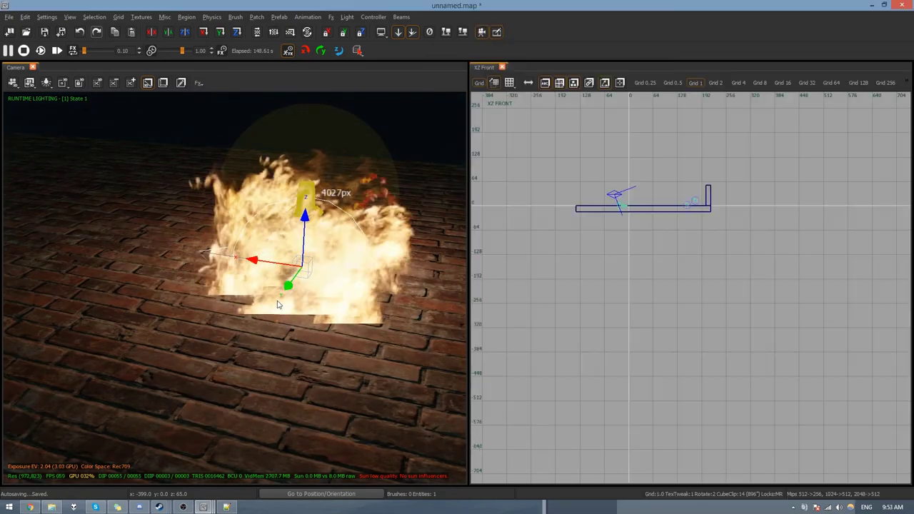
Raise the newly placed fire above the floor to about Z 19 and restart the effects' playback.
middle_drag(278, 304, 307, 222)
right_drag(305, 221, 285, 139)
click(24, 50)
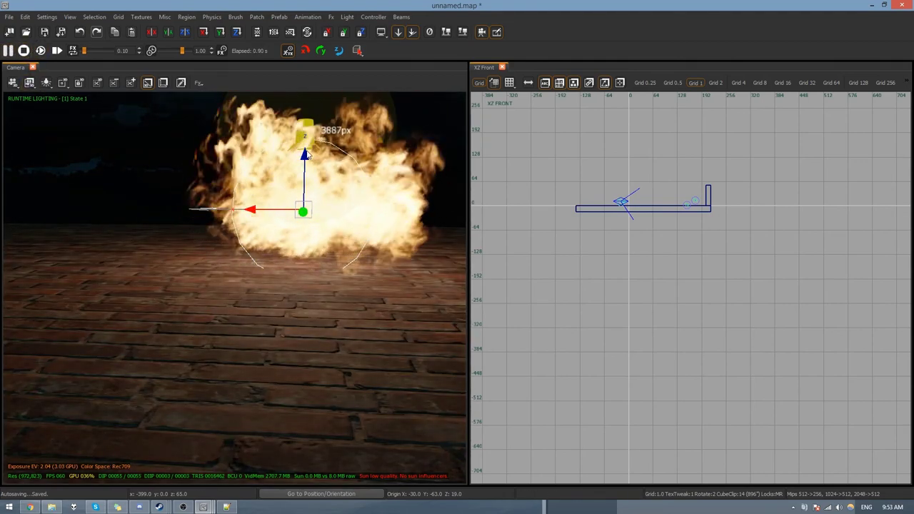
right_drag(308, 154, 264, 200)
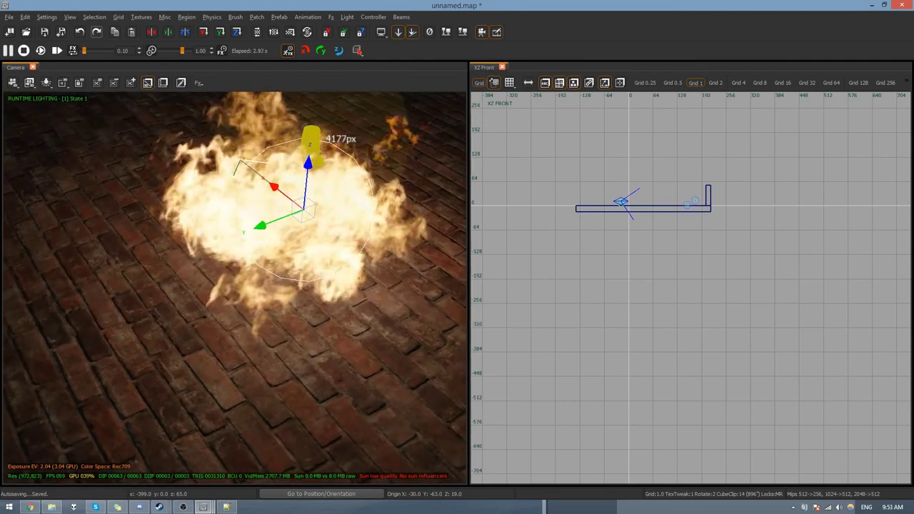
Examine the generation properties of the second fire's flame element and of the muzzle flash effect.
drag(913, 51, 913, 117)
drag(913, 58, 802, 59)
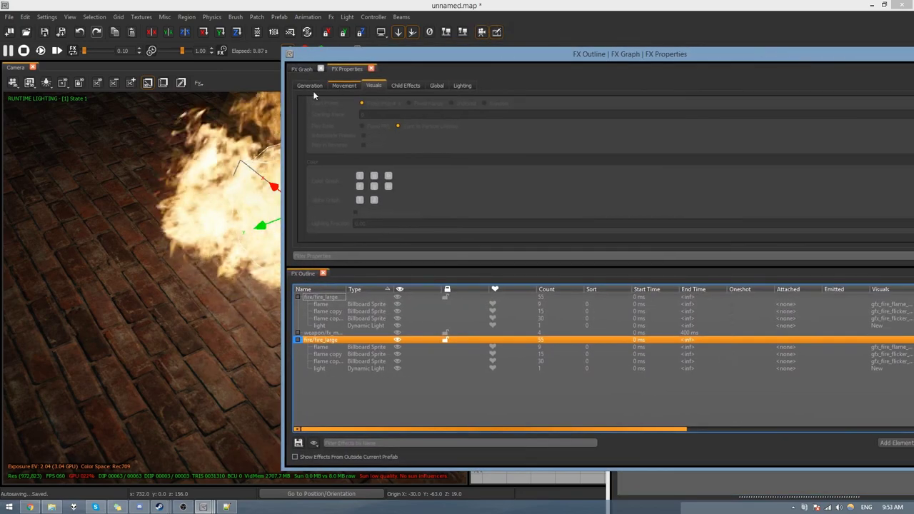
click(321, 348)
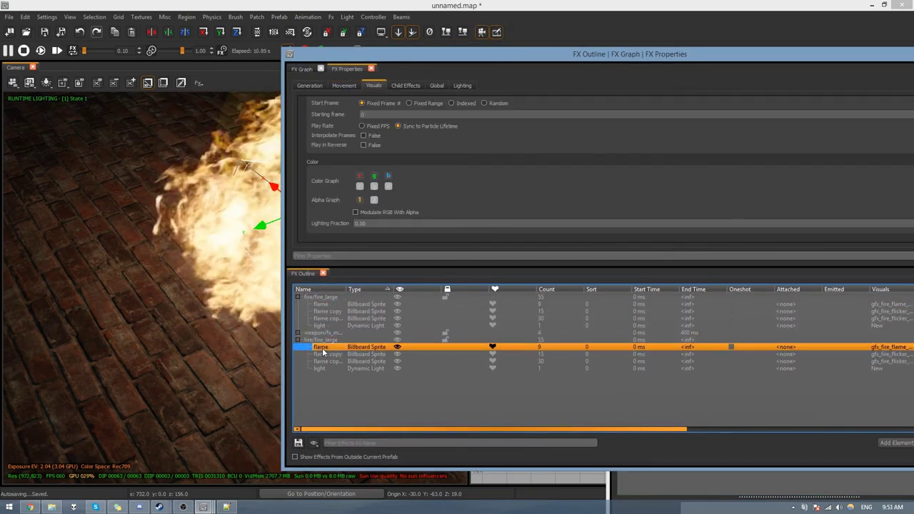
click(310, 86)
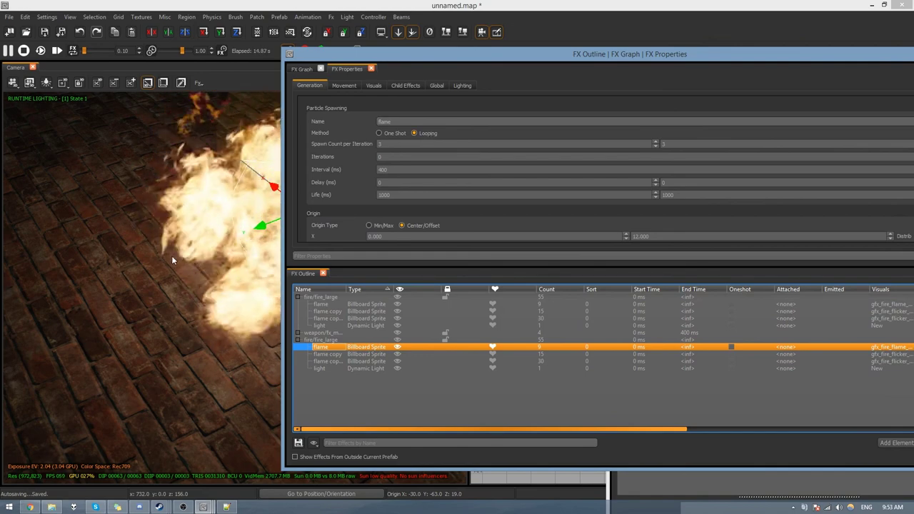
click(325, 333)
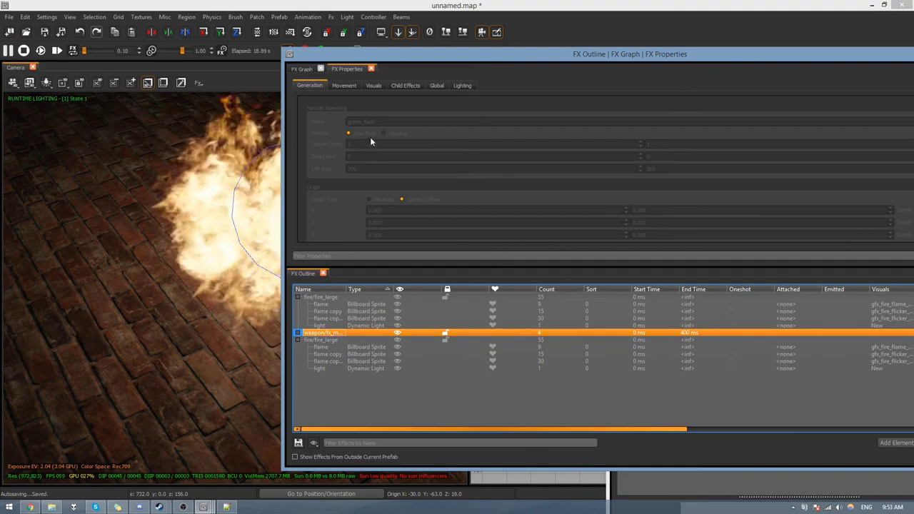
Clear the view of the effect properties and look at both placed fires from a distance.
drag(430, 56, 913, 42)
right_drag(307, 200, 400, 257)
right_drag(286, 271, 258, 310)
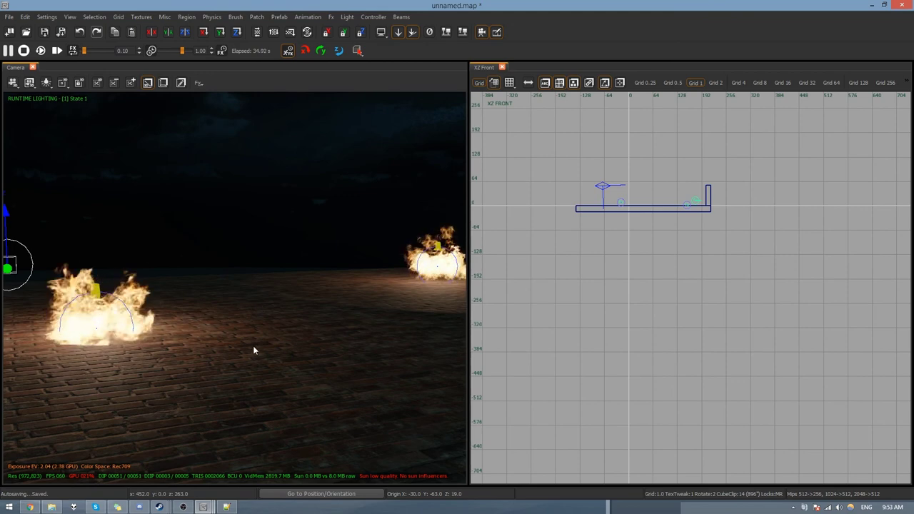